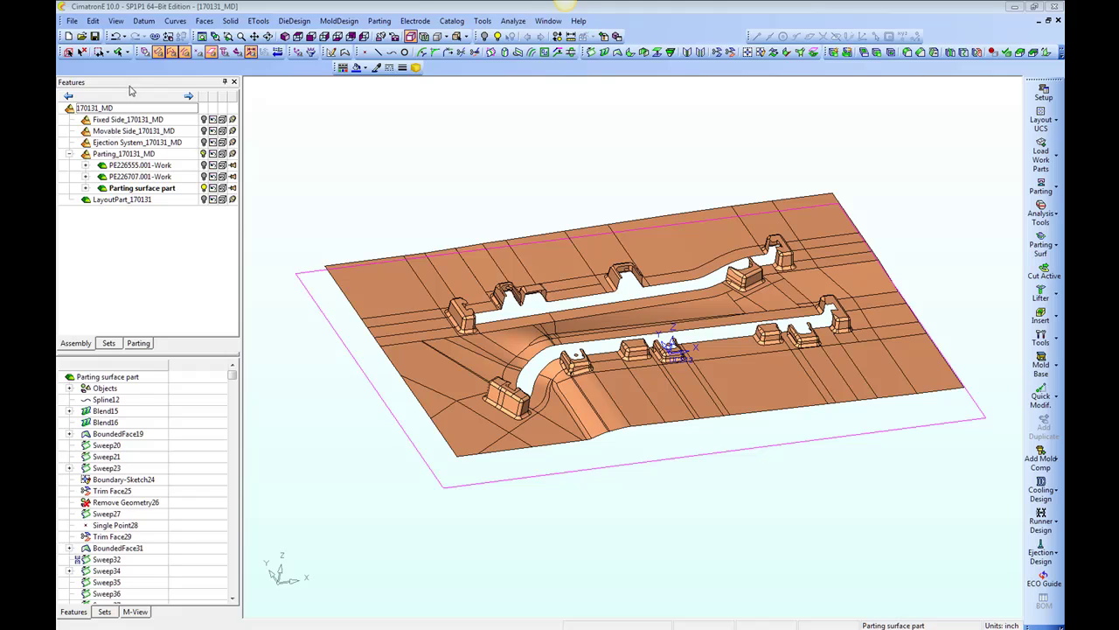
{"action": "left_click", "coordinate": [72, 21]}
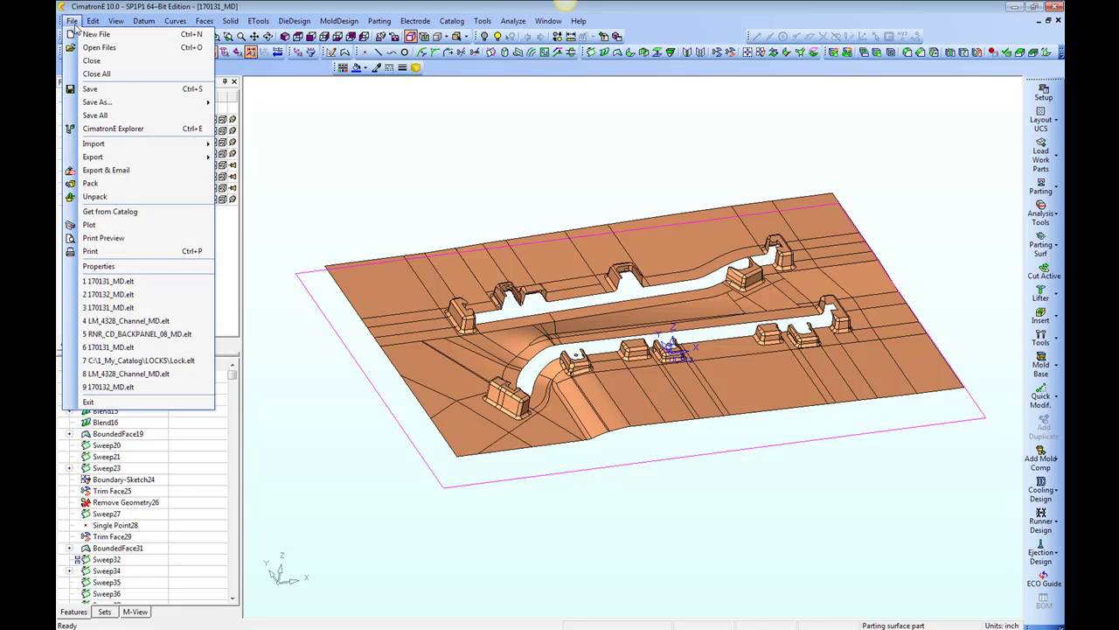
{"action": "mouse_move", "coordinate": [111, 145]}
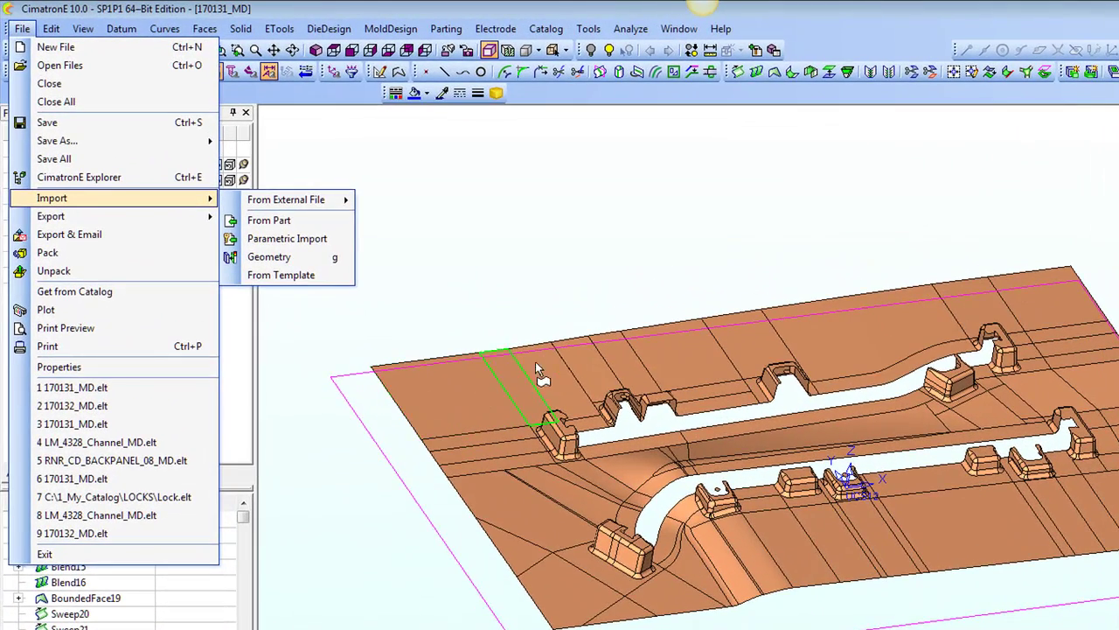
{"action": "left_click_drag", "start_coordinate": [877, 343], "coordinate": [746, 329], "text": "ctrl"}
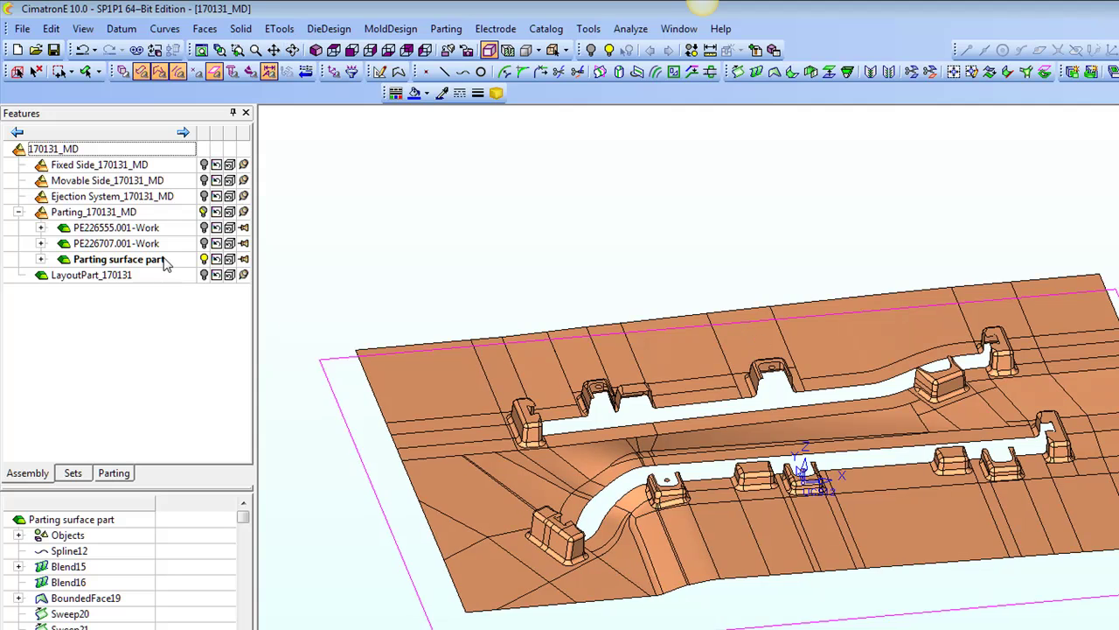
{"action": "left_click_drag", "start_coordinate": [587, 289], "coordinate": [604, 294], "text": "ctrl"}
{"action": "middle_click_drag", "start_coordinate": [601, 291], "coordinate": [608, 266], "text": "ctrl"}
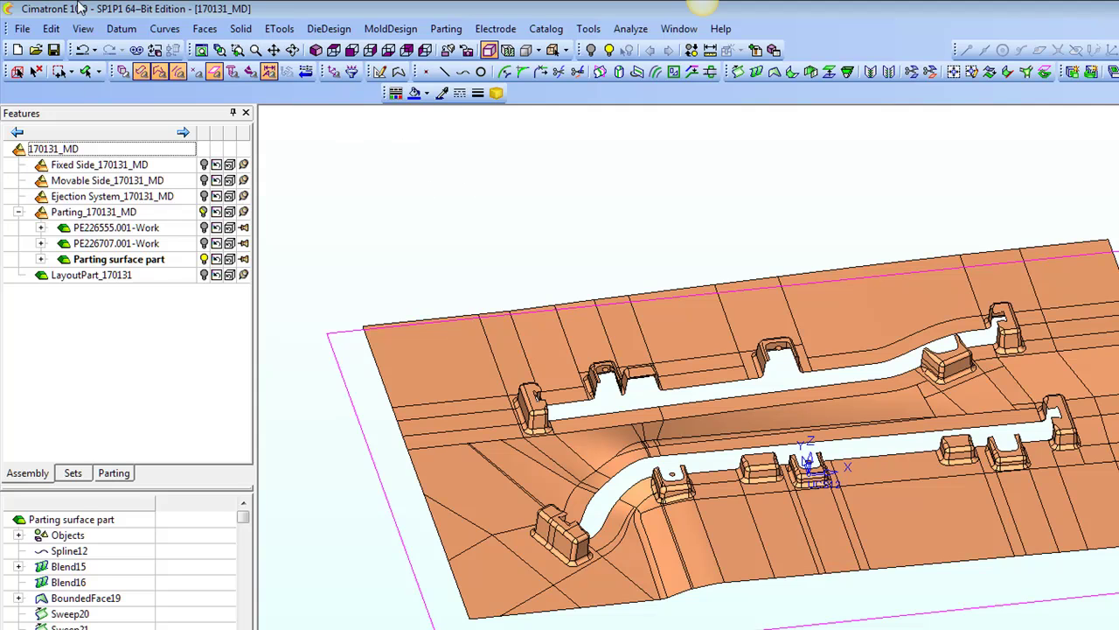
Create a new part file in inch units.
{"action": "left_click", "coordinate": [18, 51]}
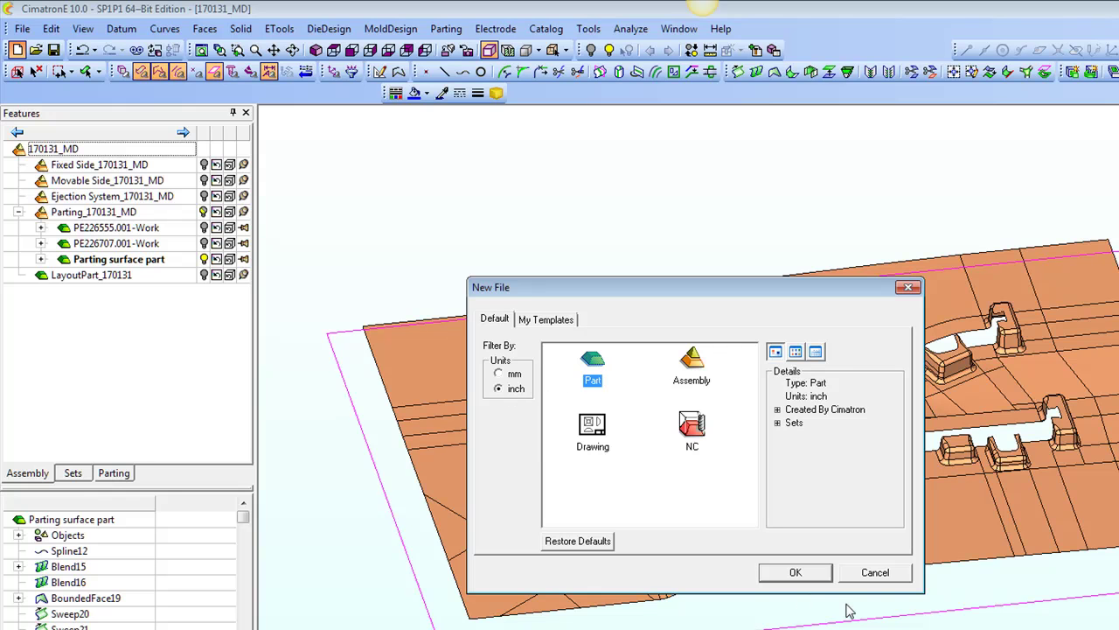
{"action": "left_click", "coordinate": [798, 571]}
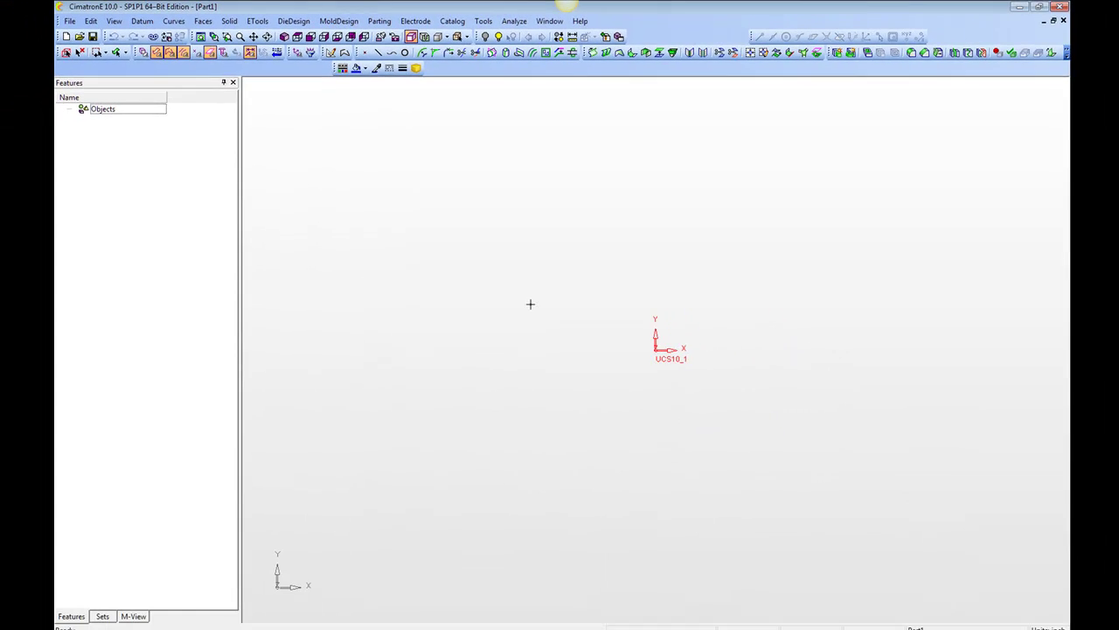
{"action": "left_click_drag", "start_coordinate": [543, 296], "coordinate": [576, 217], "text": "ctrl"}
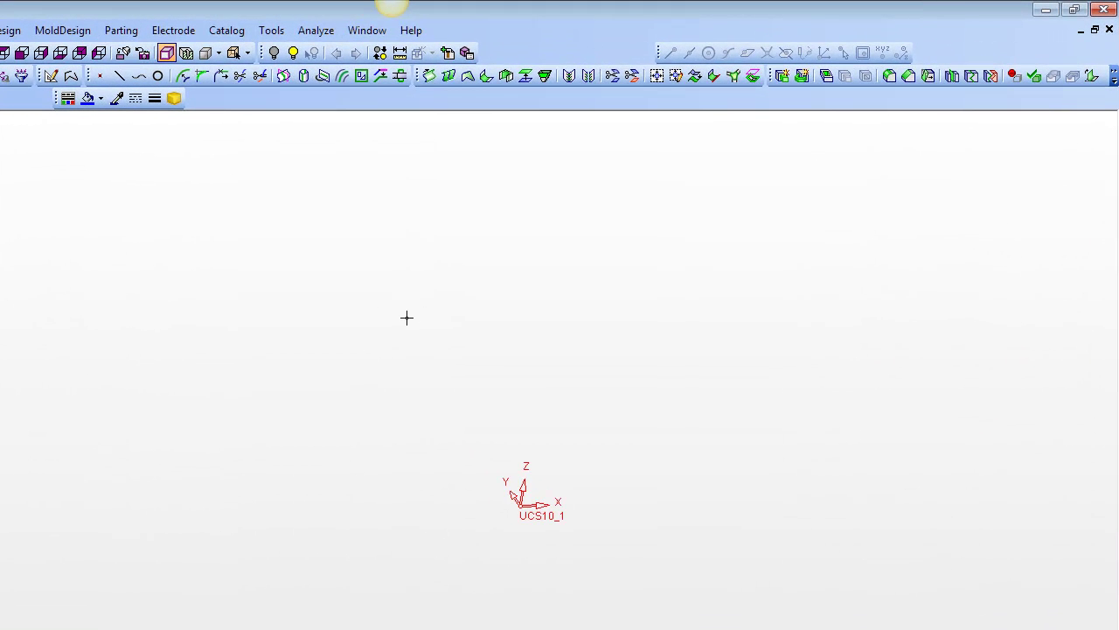
Start a sketch on the XY plane and draw a rectangle about 6.9 by 4.0 inches with one corner at the origin.
{"action": "middle_click", "coordinate": [204, 172]}
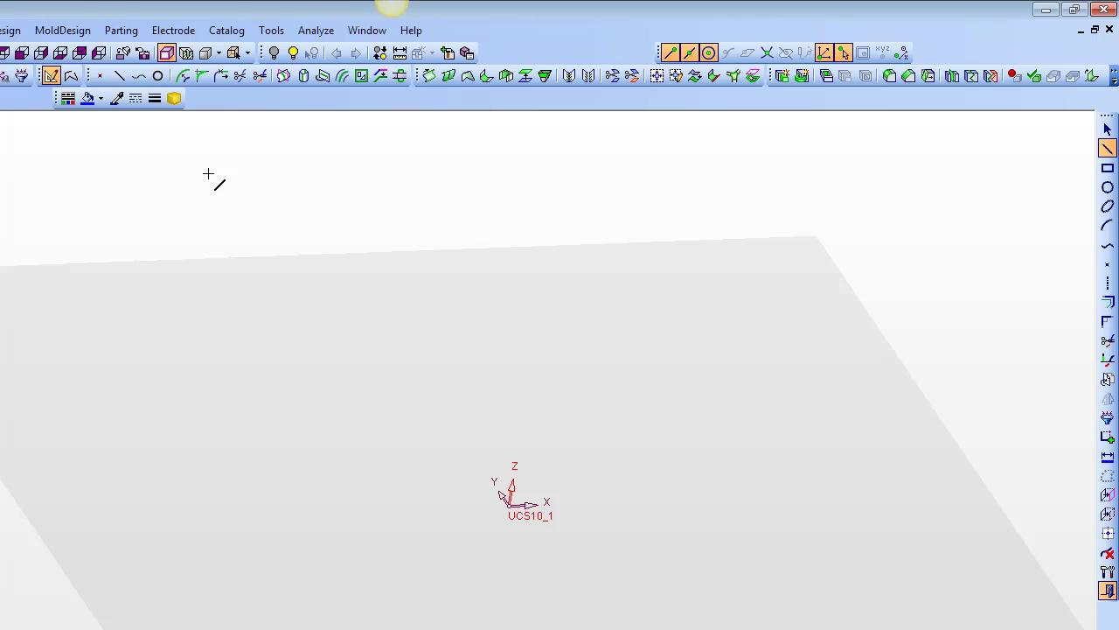
{"action": "left_click", "coordinate": [1108, 169]}
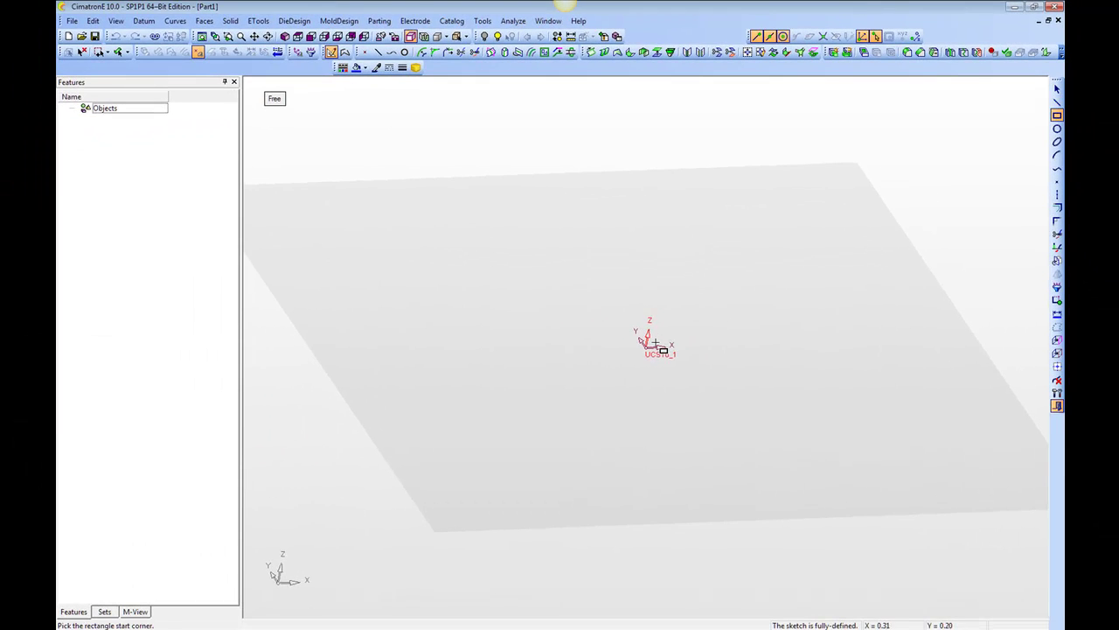
{"action": "middle_click_drag", "start_coordinate": [712, 333], "coordinate": [683, 366]}
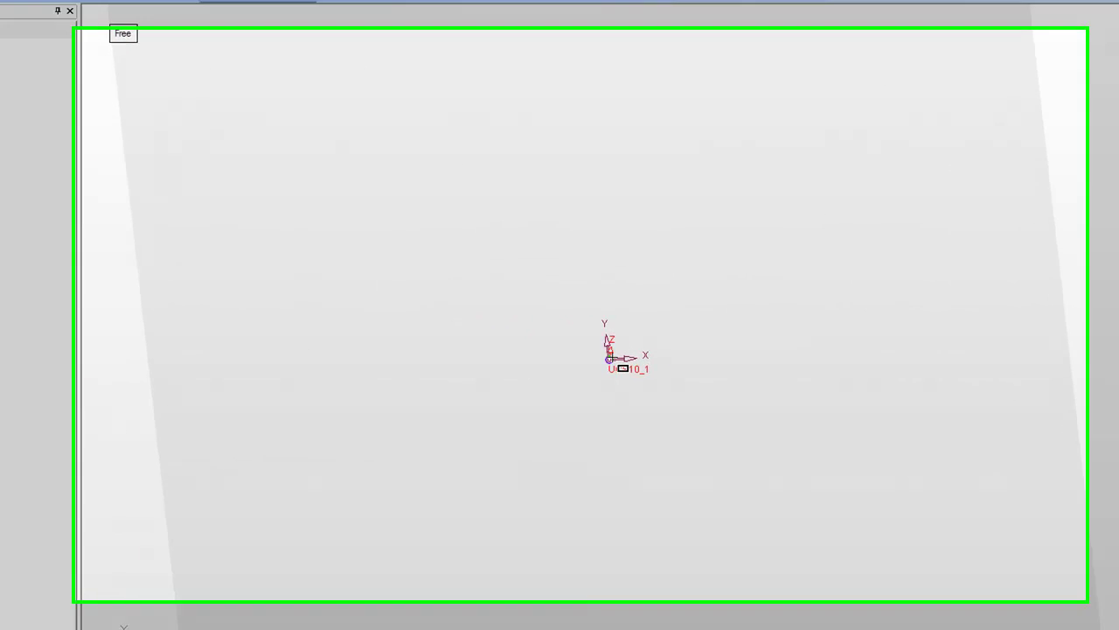
{"action": "left_click", "coordinate": [610, 358]}
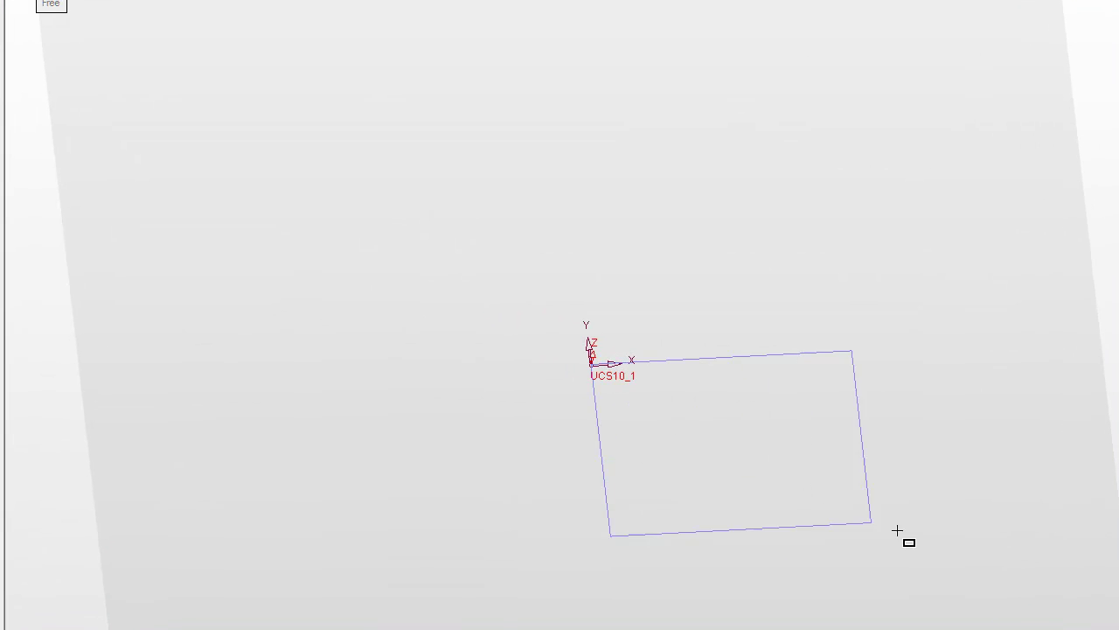
{"action": "left_click", "coordinate": [1064, 575]}
{"action": "middle_click_drag", "start_coordinate": [941, 469], "coordinate": [696, 335], "text": "shift"}
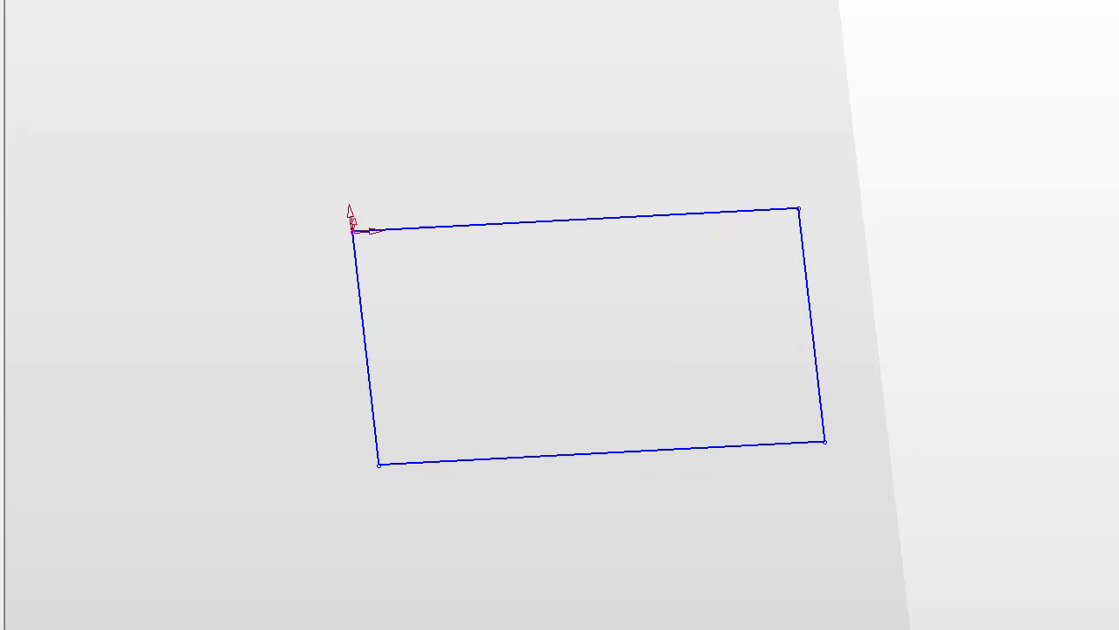
Dimension the rectangle's edge along the X axis and set it to 6 inches.
{"action": "right_click", "coordinate": [691, 323]}
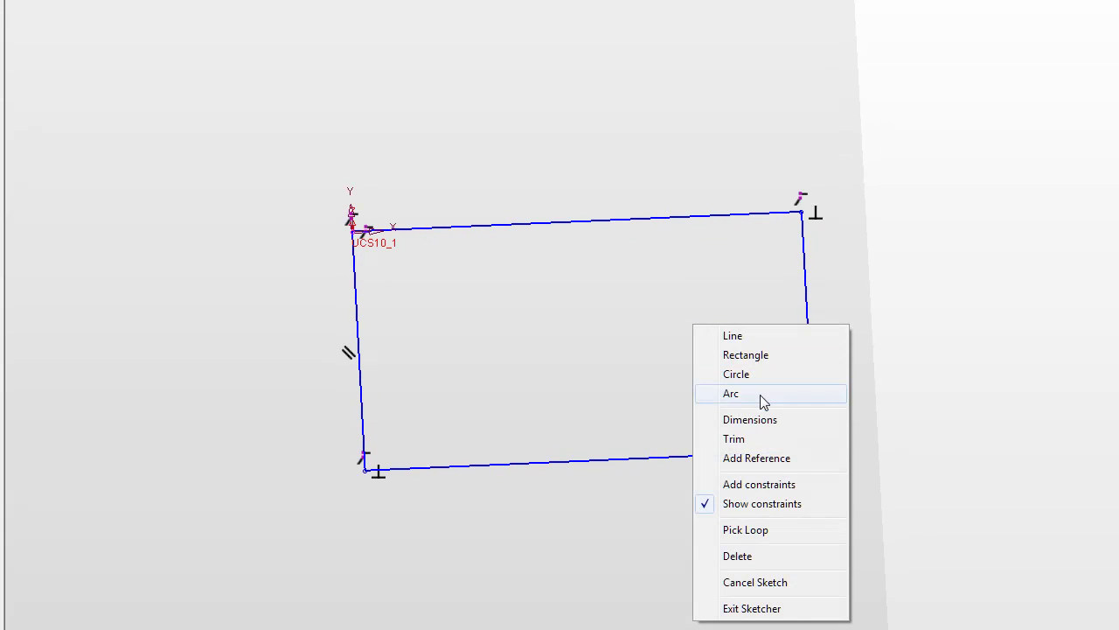
{"action": "left_click", "coordinate": [768, 421]}
{"action": "left_click", "coordinate": [614, 223]}
{"action": "middle_click", "coordinate": [607, 203]}
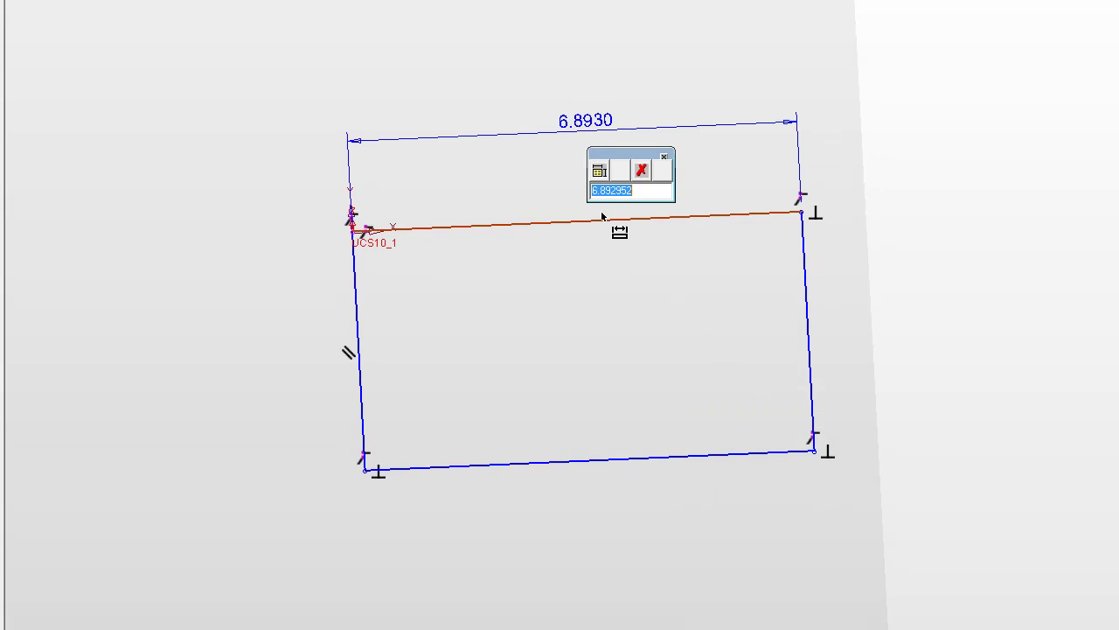
{"action": "type", "text": "6"}
{"action": "key", "text": "Return"}
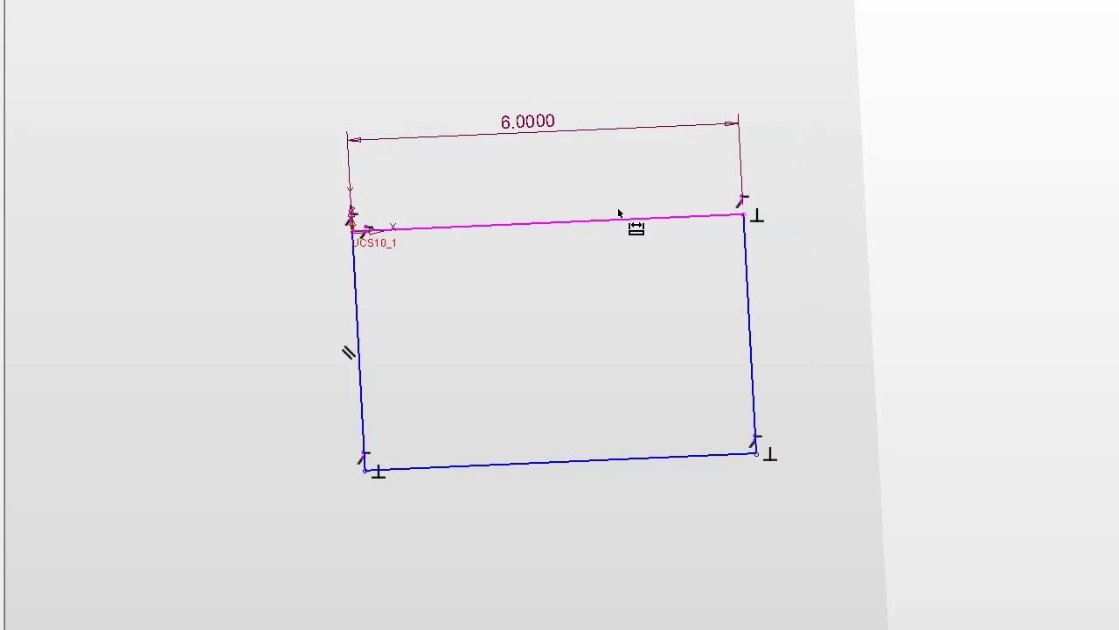
Dimension the rectangle's adjacent side at 4 inches and finish the sketch.
{"action": "left_click", "coordinate": [743, 257]}
{"action": "middle_click", "coordinate": [832, 284]}
{"action": "type", "text": "4"}
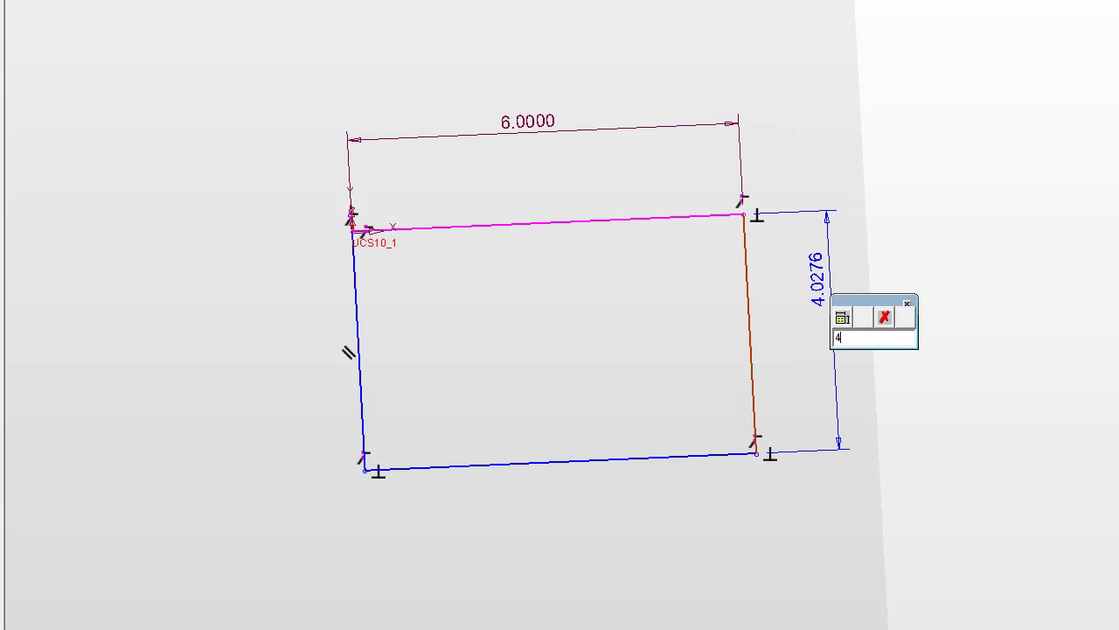
{"action": "key", "text": "Return"}
{"action": "mouse_move", "coordinate": [755, 328]}
{"action": "middle_mouse_down"}
{"action": "mouse_move", "coordinate": [755, 218]}
{"action": "mouse_move", "coordinate": [804, 236]}
{"action": "mouse_move", "coordinate": [814, 300]}
{"action": "middle_mouse_up"}
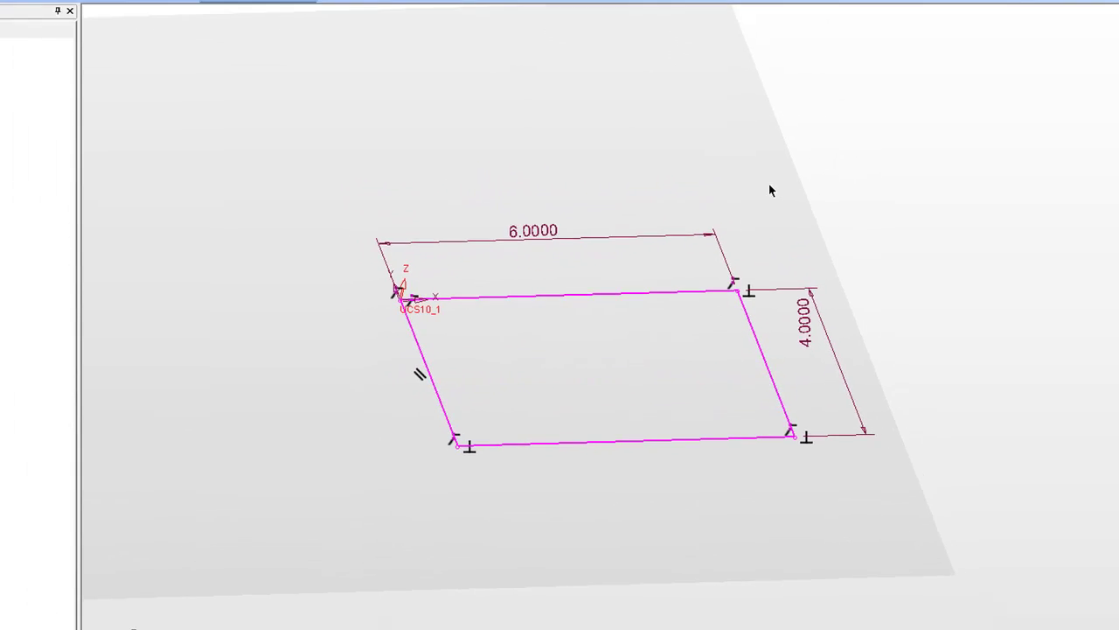
{"action": "right_click", "coordinate": [773, 171]}
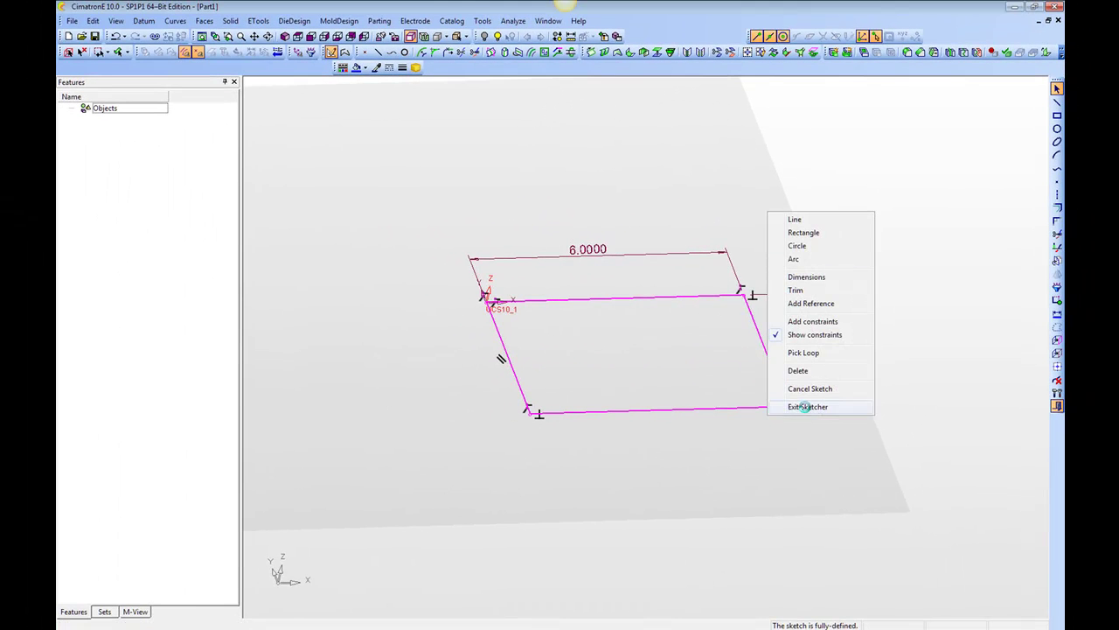
{"action": "left_click", "coordinate": [807, 407]}
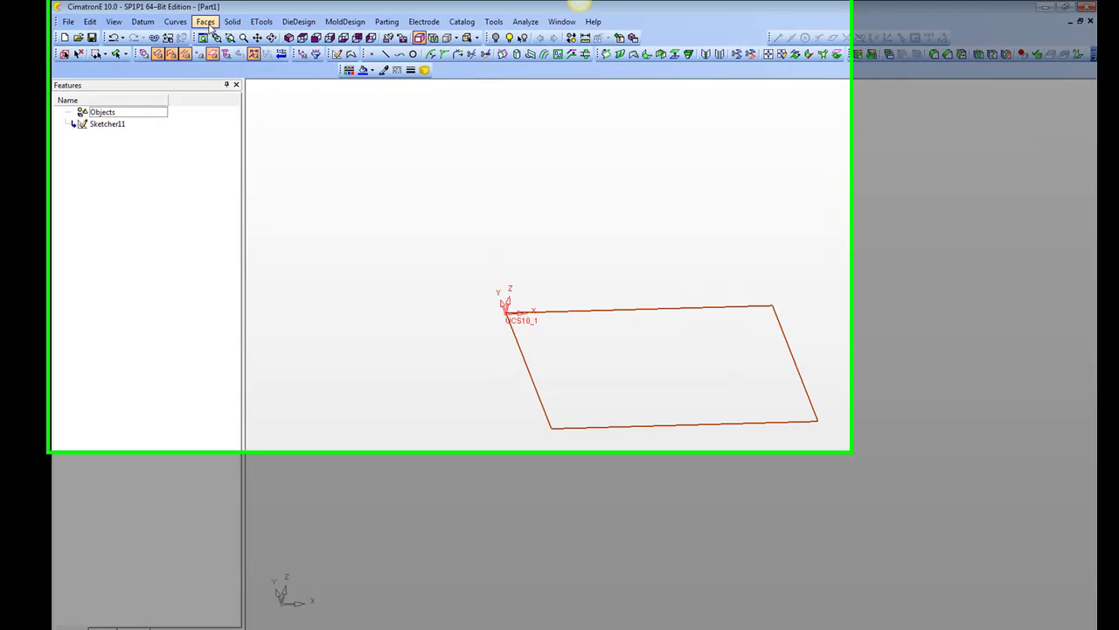
Start a new solid Extrude of the rectangle, one side by delta, with a delta of 3 inches.
{"action": "left_click", "coordinate": [229, 21]}
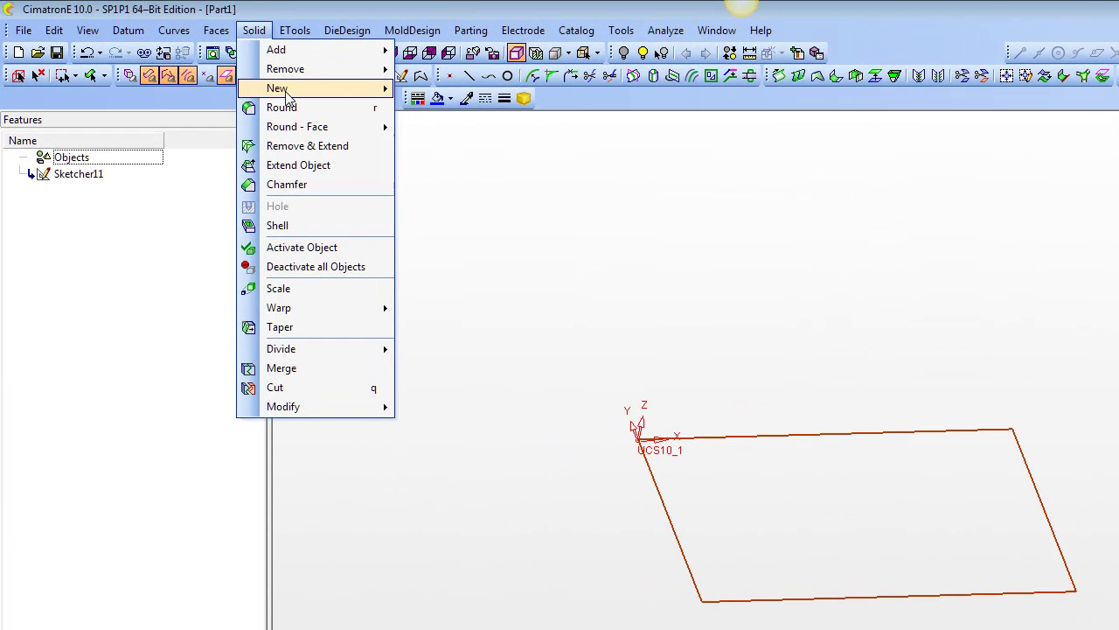
{"action": "mouse_move", "coordinate": [278, 63]}
{"action": "left_click", "coordinate": [440, 91]}
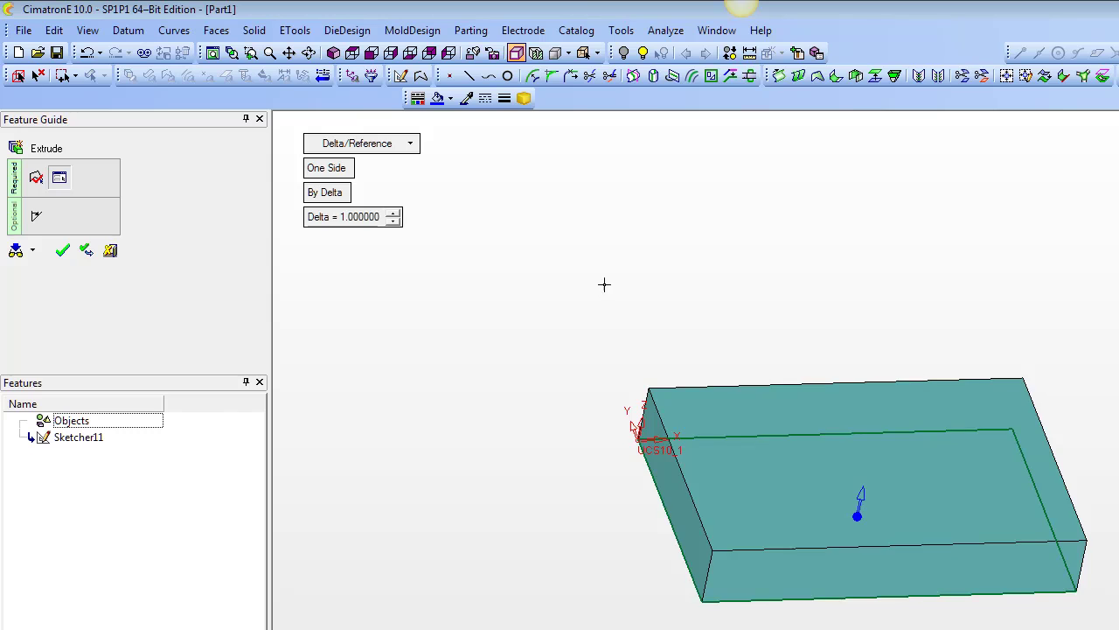
{"action": "left_click", "coordinate": [354, 222]}
{"action": "type", "text": "3"}
{"action": "key", "text": "Return"}
{"action": "middle_click_drag", "start_coordinate": [473, 350], "coordinate": [499, 370], "text": "ctrl"}
{"action": "left_click_drag", "start_coordinate": [480, 334], "coordinate": [454, 395], "text": "ctrl"}
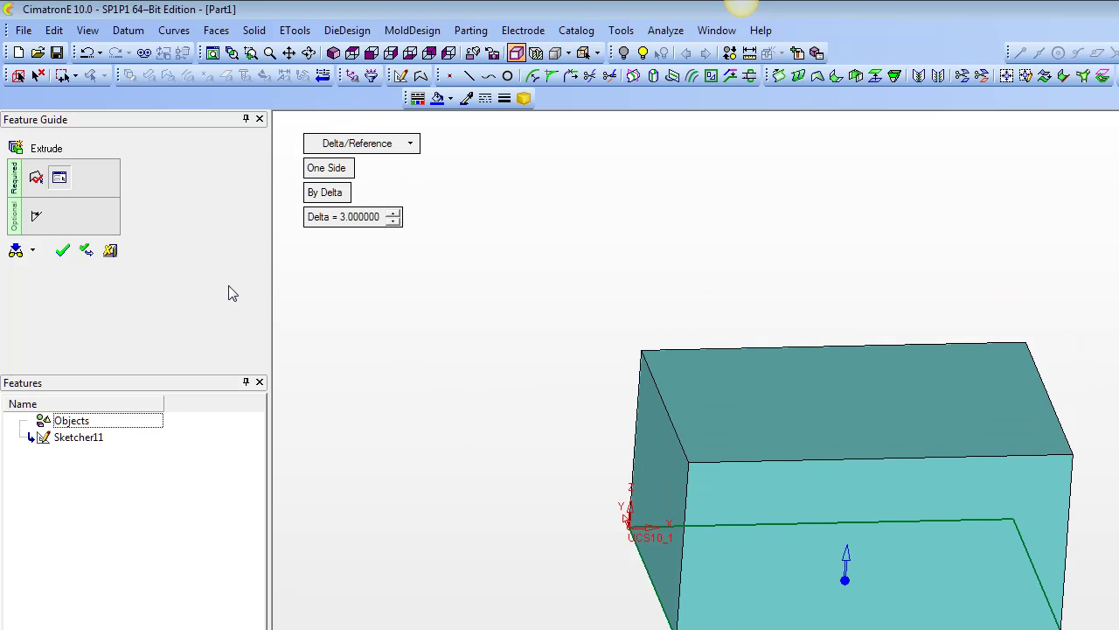
Try an inside draft angle of 10 degrees on the extrusion and inspect the tapered preview.
{"action": "left_click", "coordinate": [36, 216]}
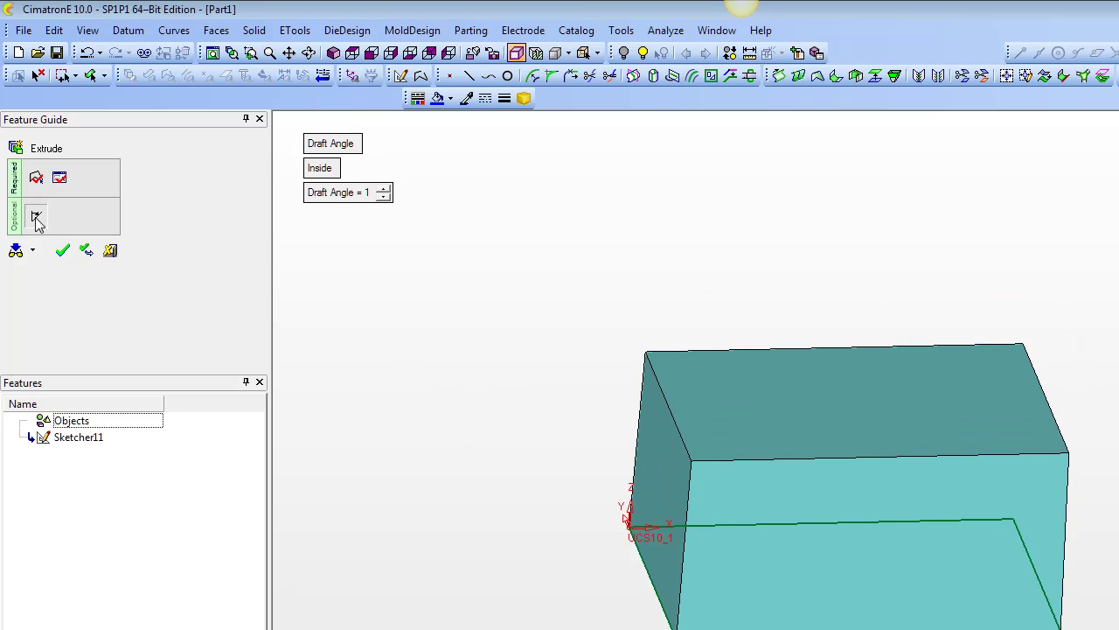
{"action": "left_click", "coordinate": [362, 193]}
{"action": "type", "text": "10"}
{"action": "key", "text": "Return"}
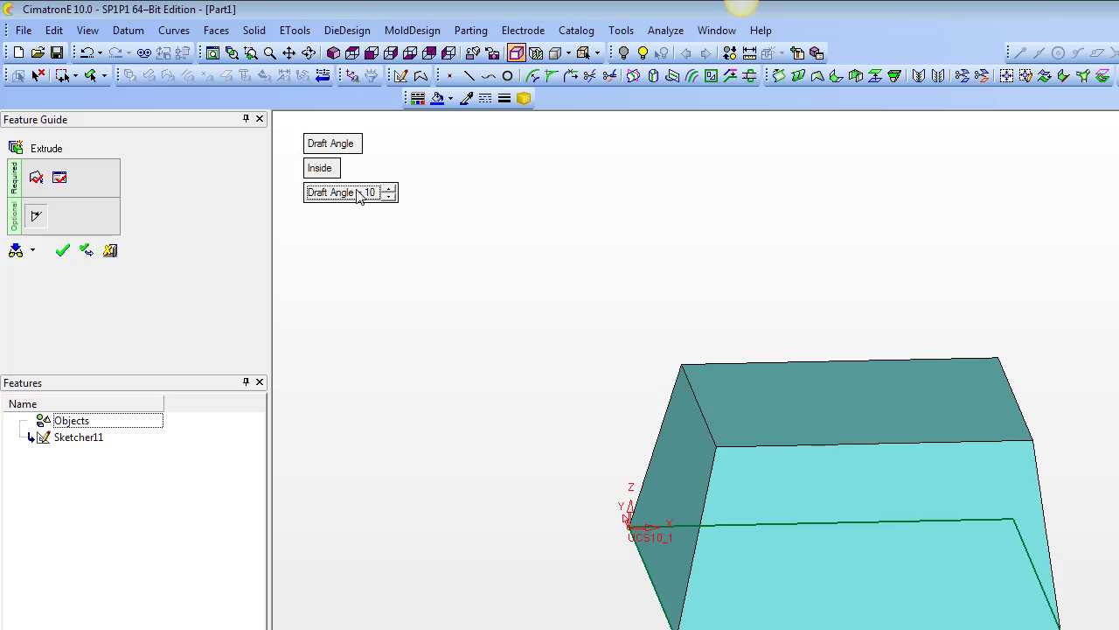
{"action": "middle_click_drag", "start_coordinate": [838, 362], "coordinate": [787, 362], "text": "ctrl"}
{"action": "middle_click_drag", "start_coordinate": [735, 411], "coordinate": [717, 463], "text": "ctrl"}
{"action": "middle_click_drag", "start_coordinate": [749, 349], "coordinate": [761, 528], "text": "ctrl"}
Remove the draft angle from the extrusion and complete the straight-sided block.
{"action": "left_click", "coordinate": [336, 146]}
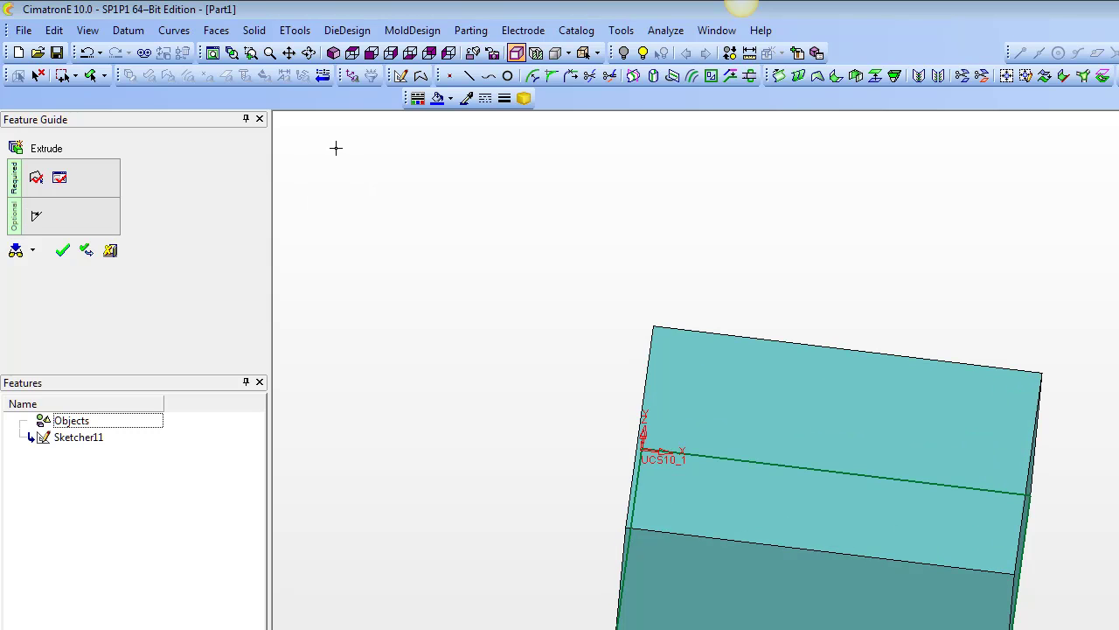
{"action": "middle_click", "coordinate": [472, 251]}
{"action": "left_click", "coordinate": [473, 252]}
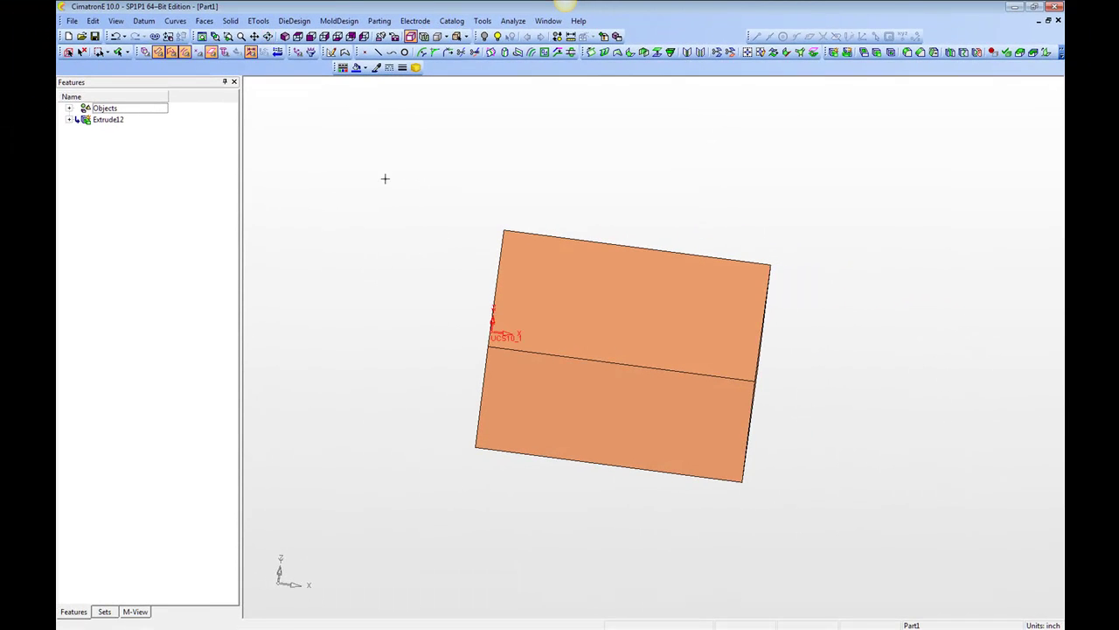
Start a Taper on the block using its bottom face as the neutral plane.
{"action": "left_click", "coordinate": [230, 21]}
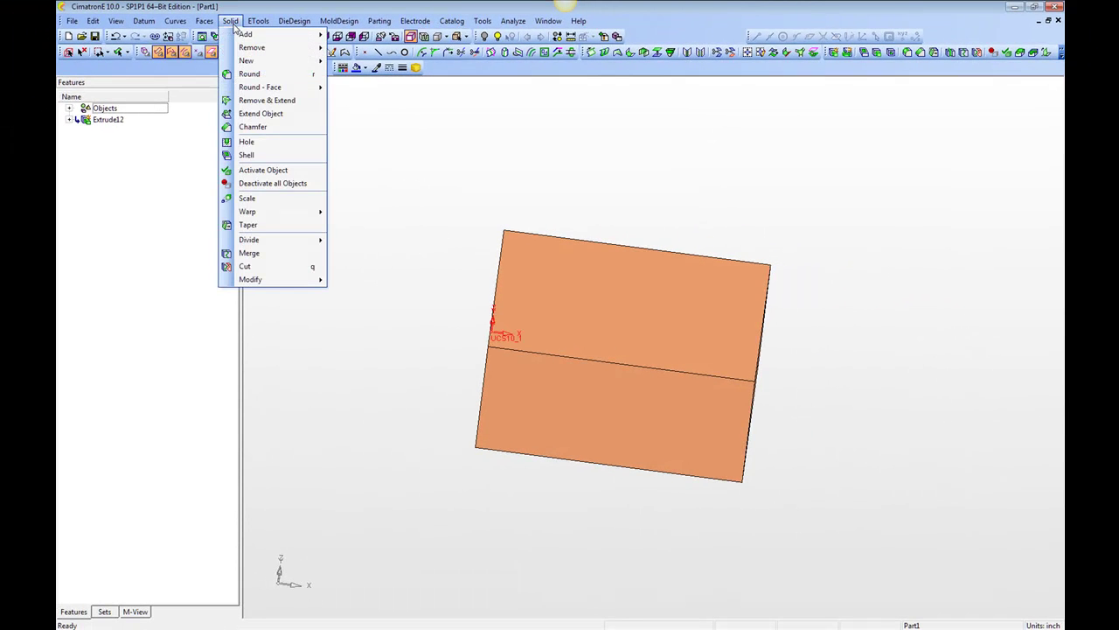
{"action": "left_click", "coordinate": [268, 229]}
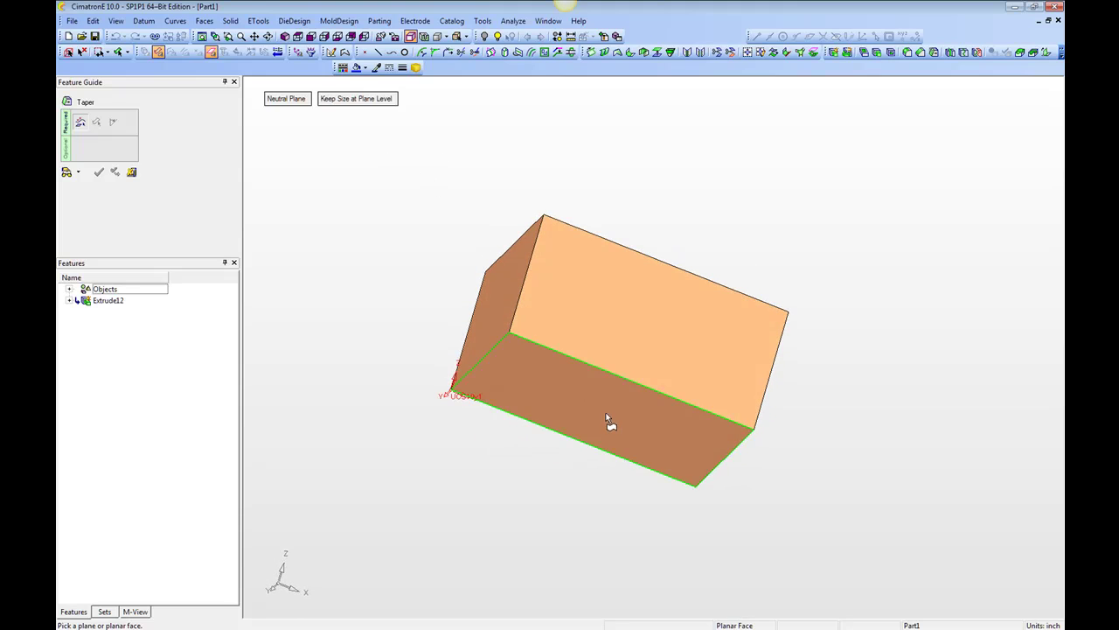
{"action": "left_click", "coordinate": [605, 411]}
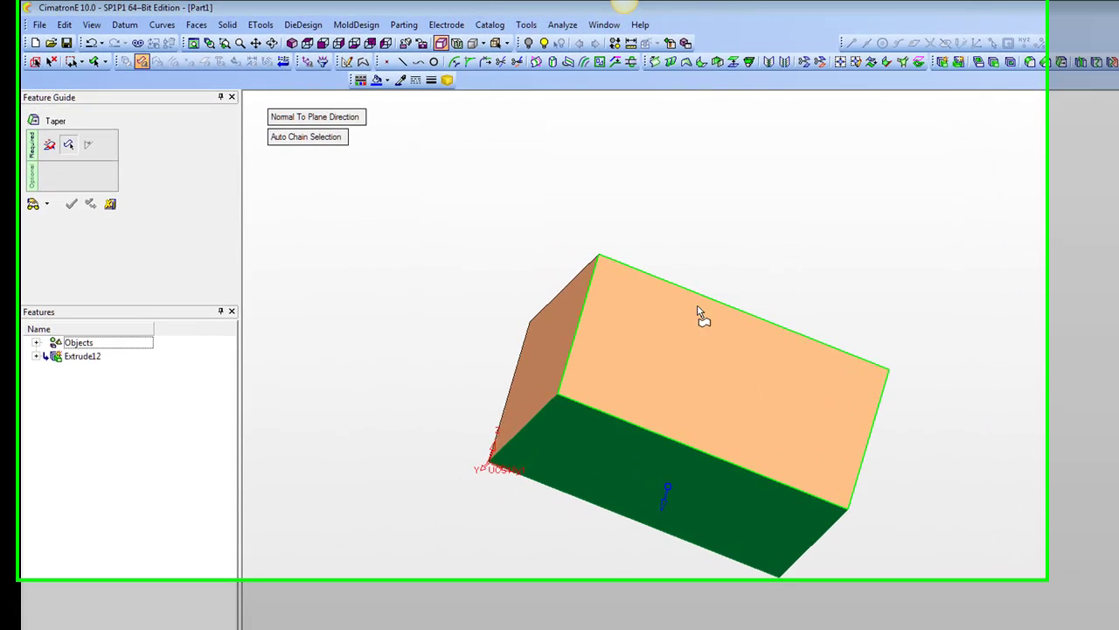
{"action": "left_click_drag", "start_coordinate": [627, 261], "coordinate": [526, 232], "text": "ctrl"}
{"action": "left_click_drag", "start_coordinate": [787, 560], "coordinate": [711, 584], "text": "ctrl"}
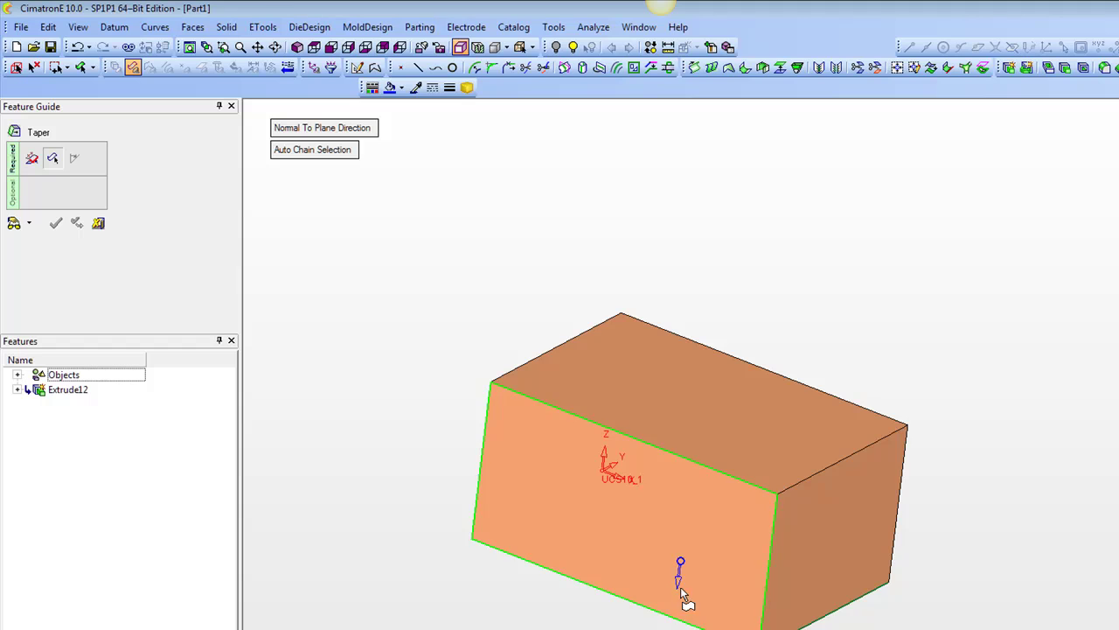
Reverse the taper direction to point upward and select the block's side faces for tapering.
{"action": "left_click", "coordinate": [676, 580]}
{"action": "left_click", "coordinate": [753, 543]}
{"action": "left_click", "coordinate": [800, 531]}
{"action": "left_click_drag", "start_coordinate": [859, 317], "coordinate": [831, 385], "text": "ctrl"}
{"action": "middle_click", "coordinate": [880, 305]}
{"action": "left_click_drag", "start_coordinate": [709, 547], "coordinate": [737, 480], "text": "ctrl"}
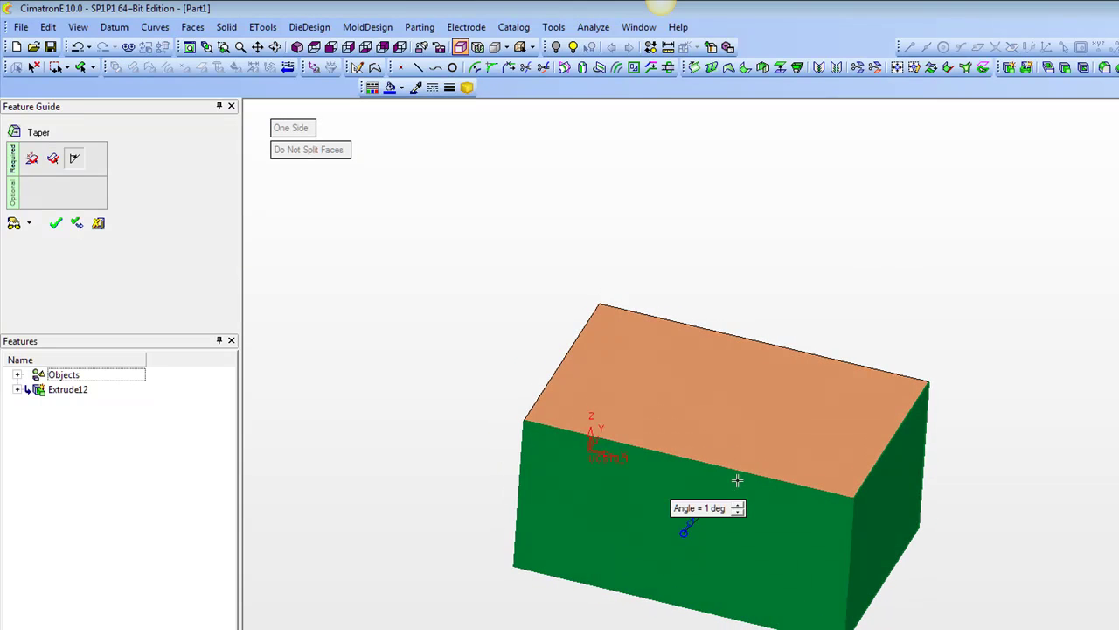
Set the taper angle to 10 degrees and apply the taper to the block.
{"action": "left_click", "coordinate": [709, 513]}
{"action": "type", "text": "10"}
{"action": "key", "text": "Return"}
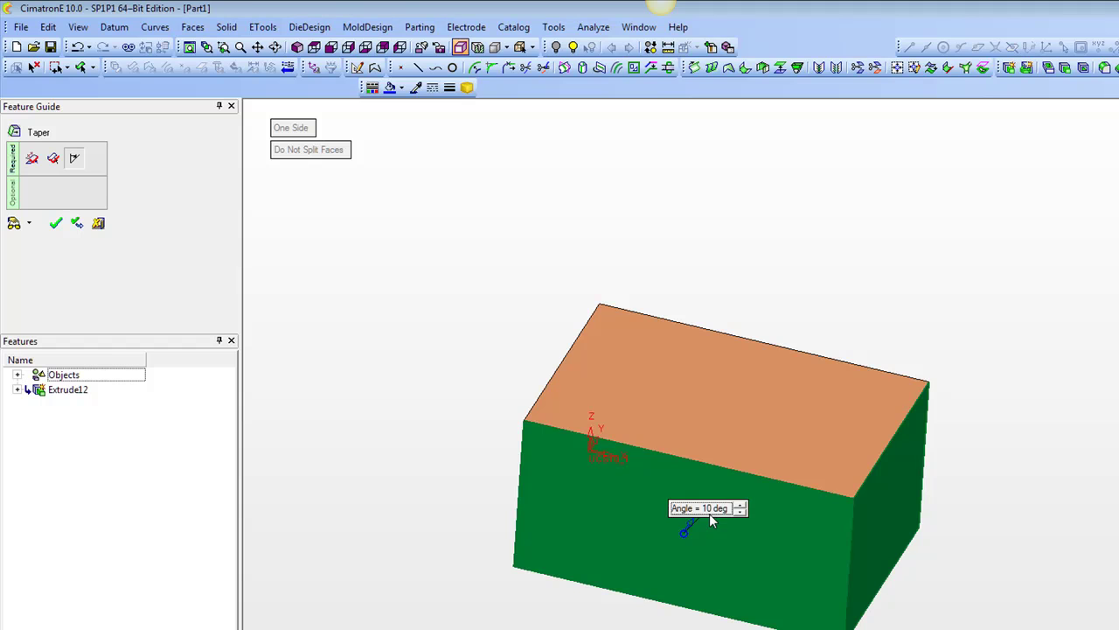
{"action": "middle_click", "coordinate": [755, 260]}
{"action": "left_click", "coordinate": [715, 258]}
{"action": "left_click_drag", "start_coordinate": [715, 257], "coordinate": [822, 289], "text": "ctrl"}
{"action": "middle_click_drag", "start_coordinate": [822, 355], "coordinate": [913, 270]}
{"action": "right_click", "coordinate": [896, 258]}
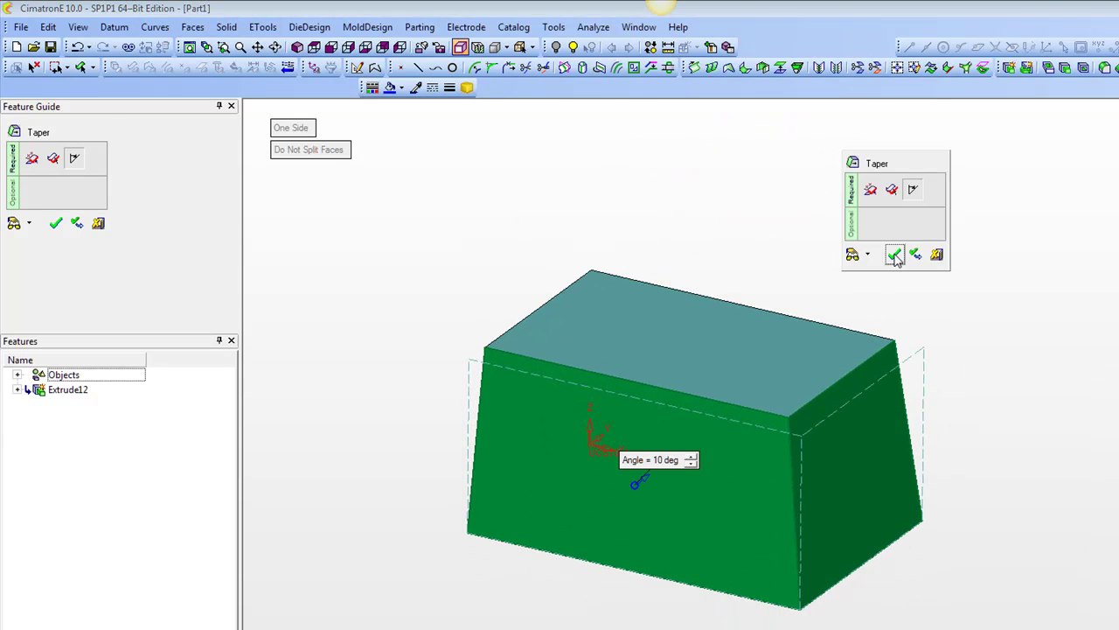
{"action": "left_click", "coordinate": [893, 254]}
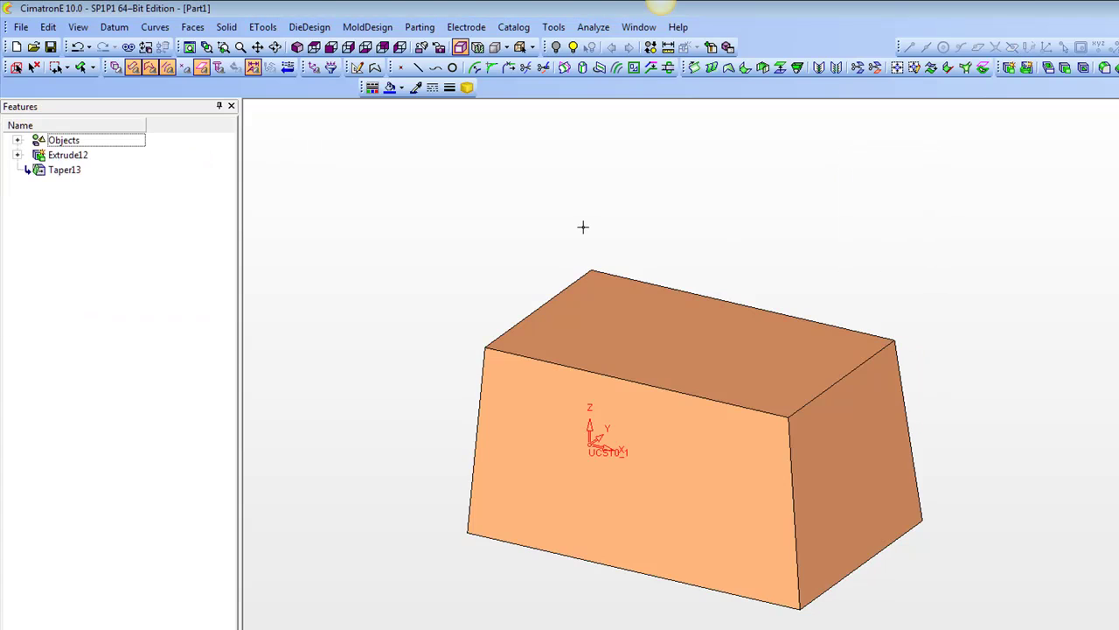
Round the tapered block's front vertical corner edge with a constant radius of 1 inch.
{"action": "left_click", "coordinate": [227, 27]}
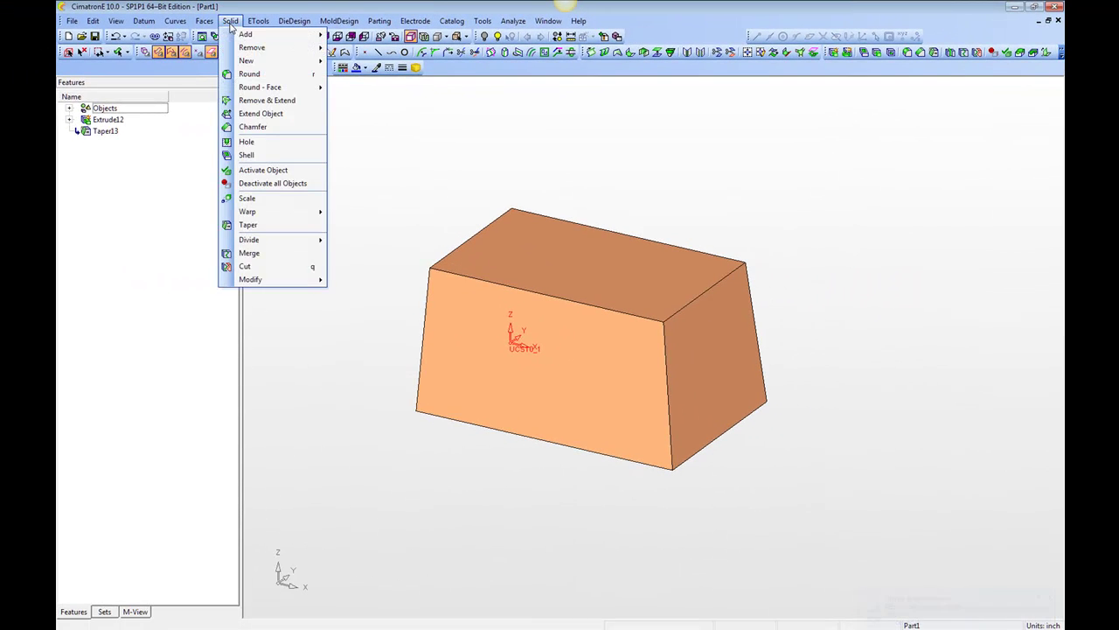
{"action": "left_click", "coordinate": [249, 73]}
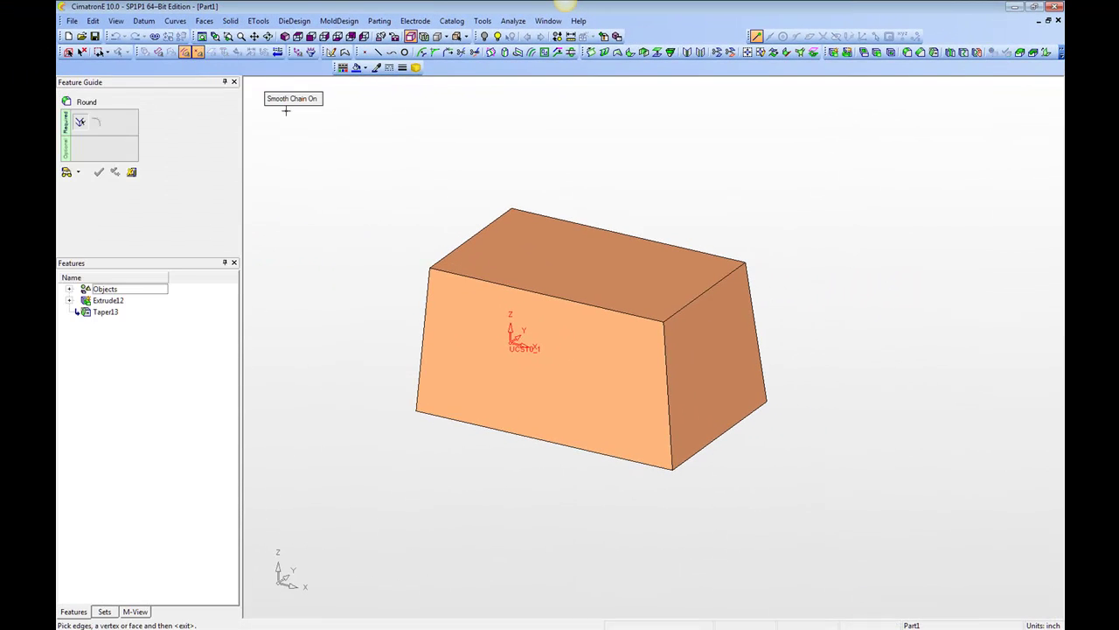
{"action": "left_click", "coordinate": [669, 355]}
{"action": "middle_click_drag", "start_coordinate": [611, 352], "coordinate": [606, 345]}
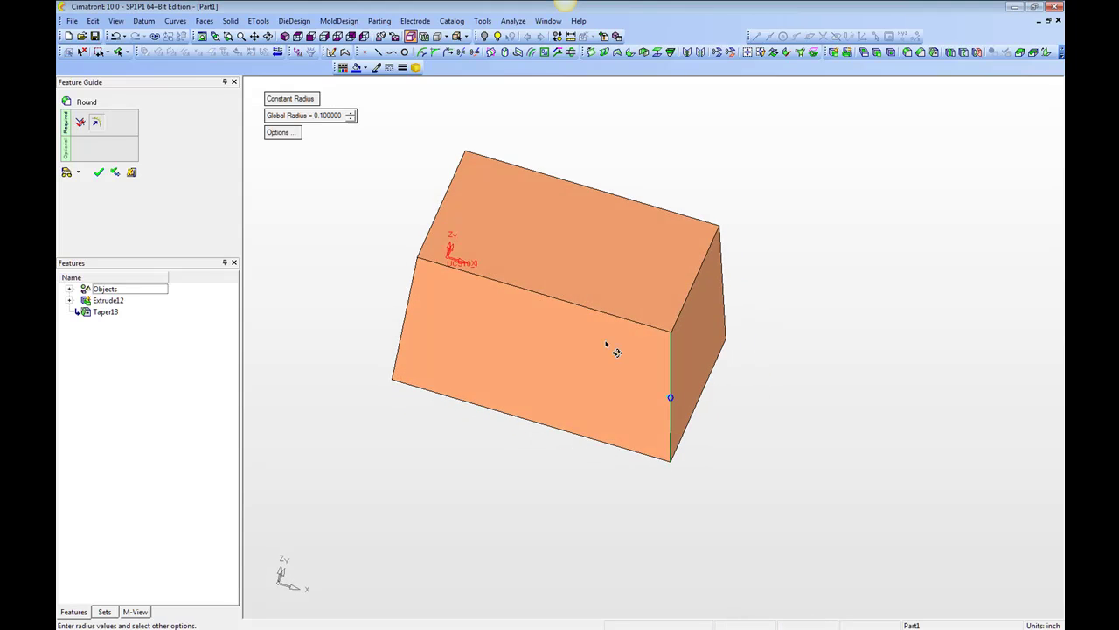
{"action": "left_click", "coordinate": [333, 116]}
{"action": "type", "text": "1"}
{"action": "key", "text": "Return"}
{"action": "middle_click", "coordinate": [681, 140]}
{"action": "left_click", "coordinate": [699, 145]}
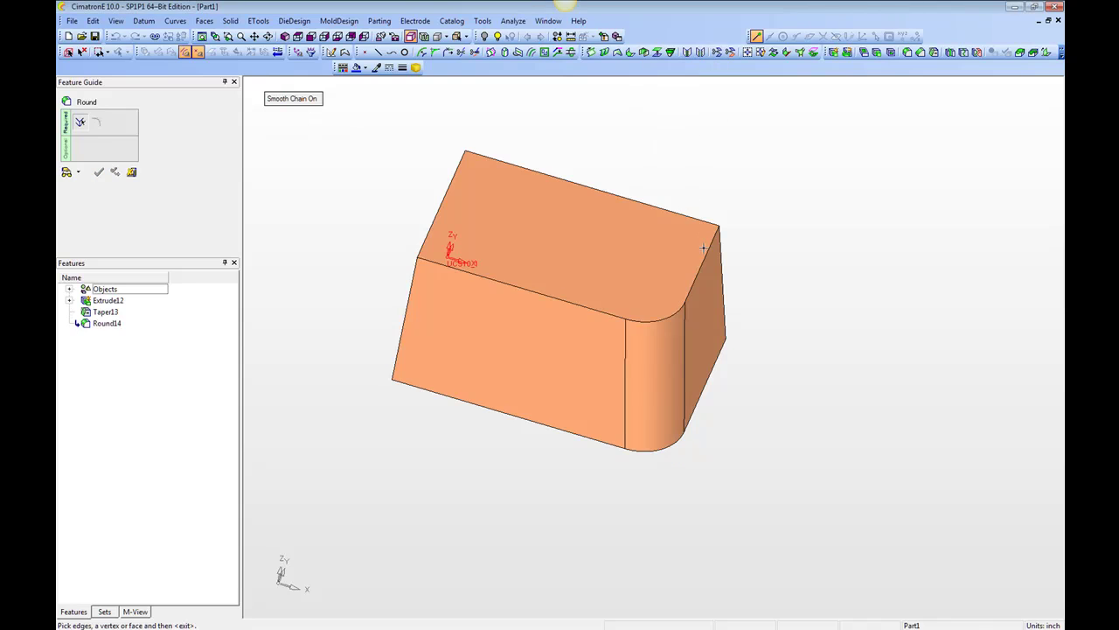
Round the smooth chain of top edges running around the rounded corner with a radius of 0.375 inch.
{"action": "left_click", "coordinate": [709, 258]}
{"action": "left_click", "coordinate": [333, 119]}
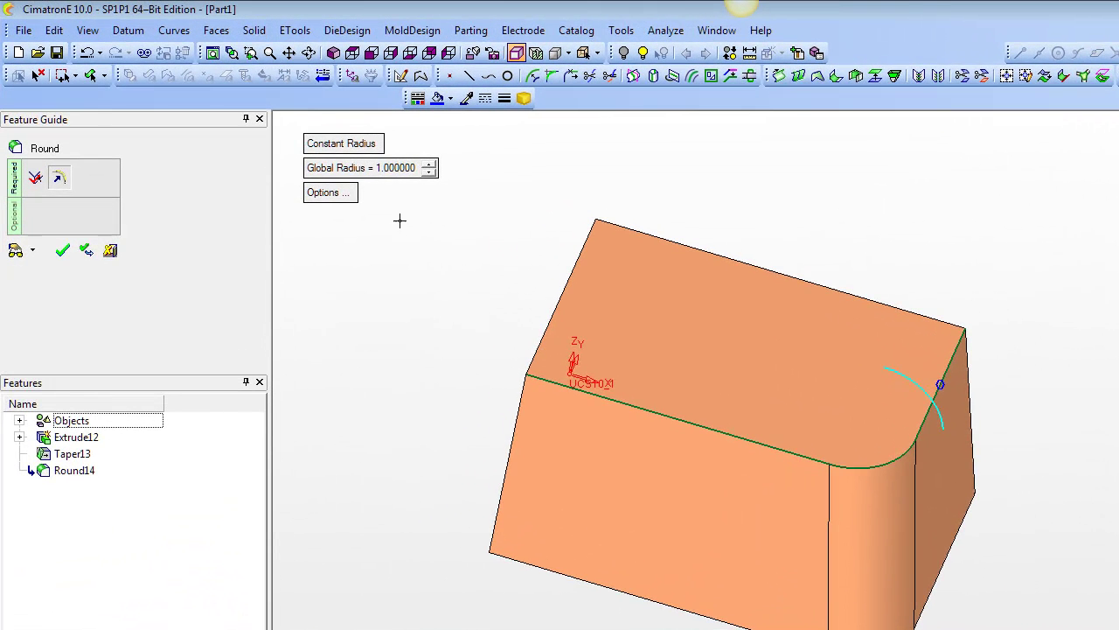
{"action": "type", "text": ".375"}
{"action": "key", "text": "Return"}
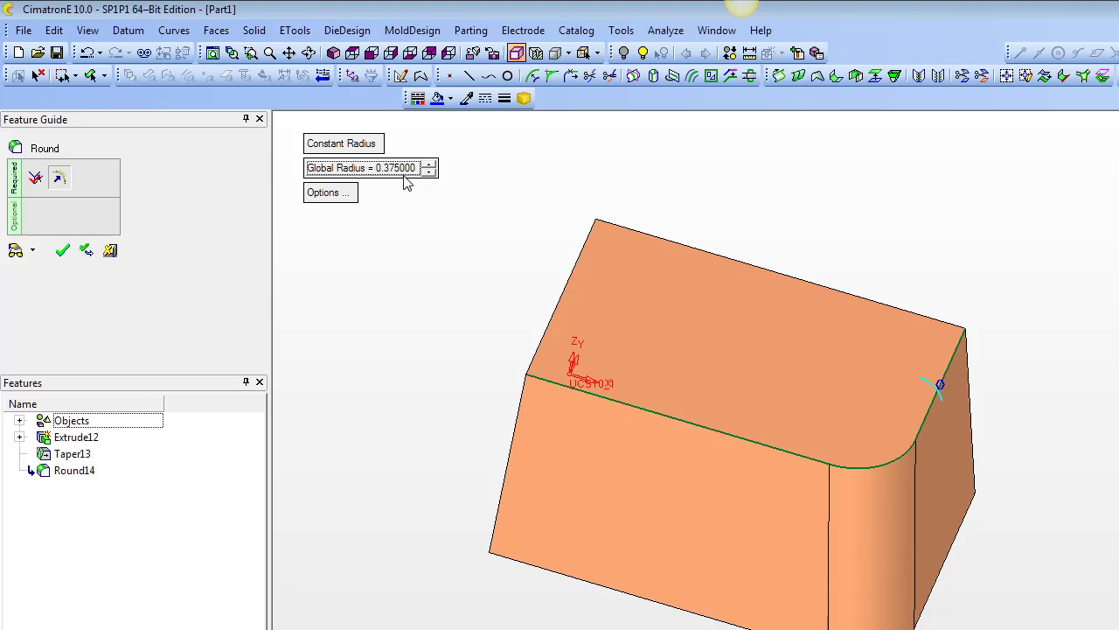
{"action": "middle_click", "coordinate": [742, 201]}
{"action": "left_click", "coordinate": [742, 200]}
Display the base block's dimensions and mark its length L1 as a leading dimension.
{"action": "mouse_move", "coordinate": [741, 198]}
{"action": "middle_mouse_down", "text": "ctrl"}
{"action": "mouse_move", "coordinate": [742, 131]}
{"action": "mouse_move", "coordinate": [741, 188]}
{"action": "middle_mouse_up", "text": "ctrl"}
{"action": "middle_click_drag", "start_coordinate": [768, 381], "coordinate": [669, 347], "text": "ctrl"}
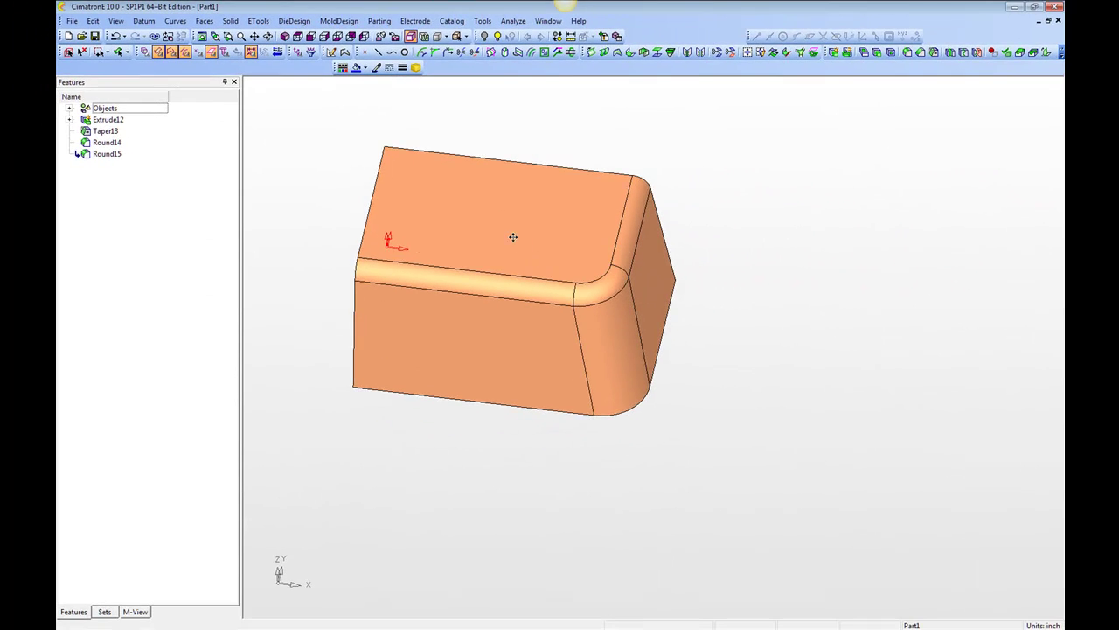
{"action": "middle_click_drag", "start_coordinate": [525, 358], "coordinate": [449, 305]}
{"action": "left_click", "coordinate": [502, 263]}
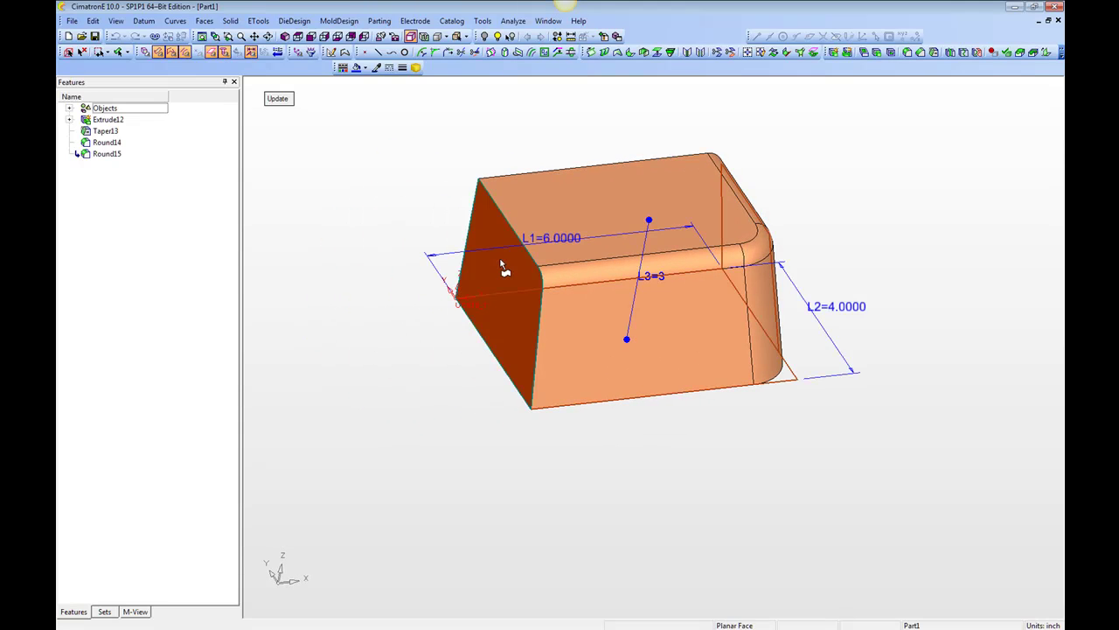
{"action": "middle_click_drag", "start_coordinate": [569, 333], "coordinate": [528, 390]}
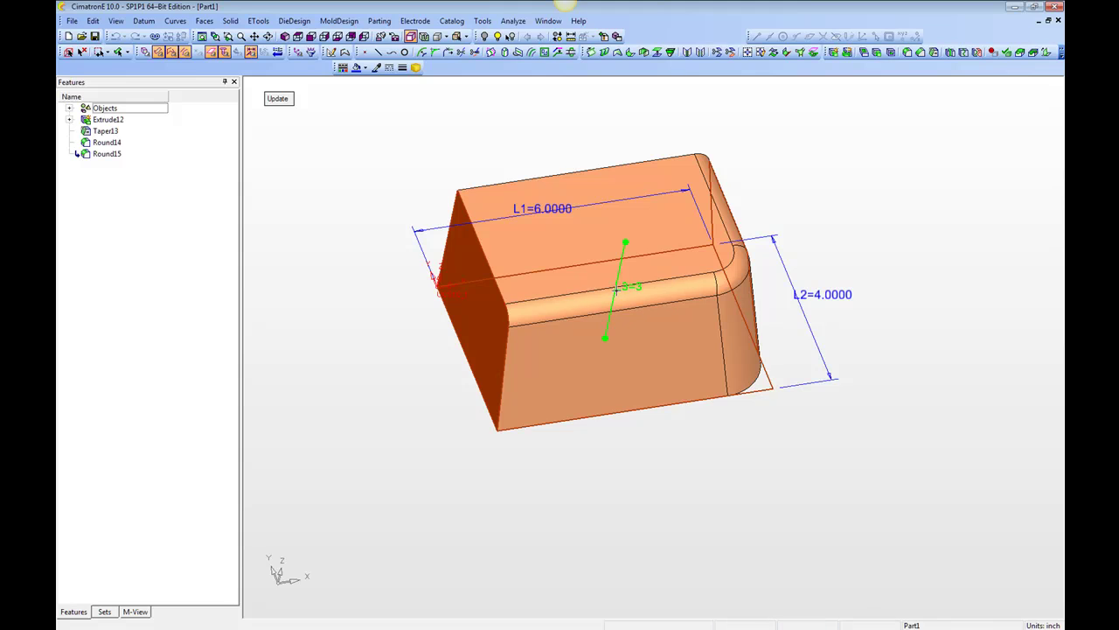
{"action": "double_click", "coordinate": [552, 208]}
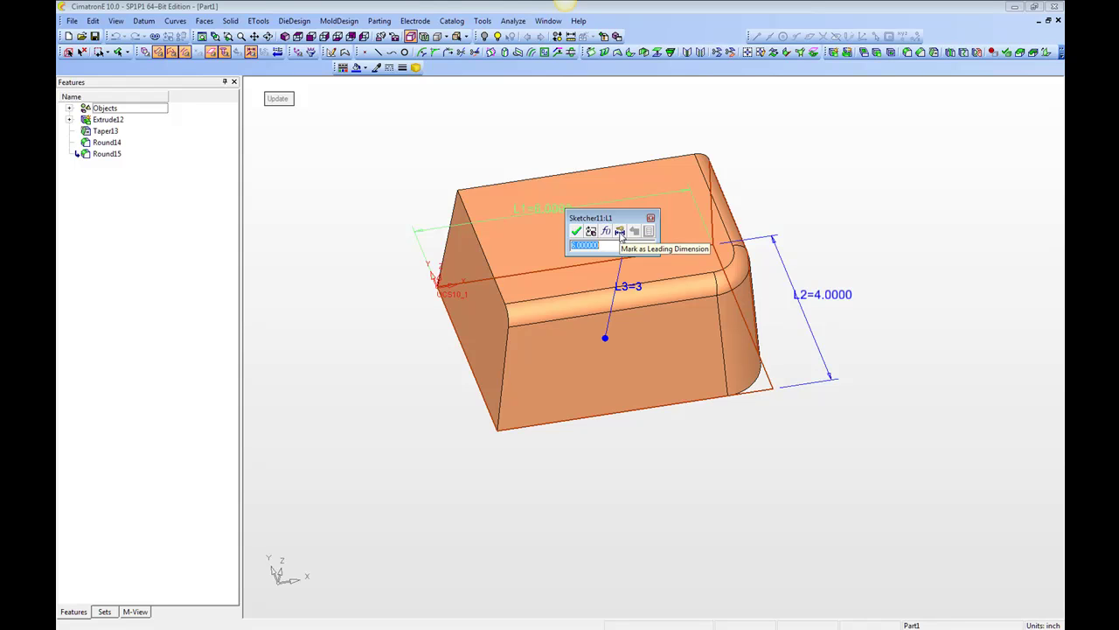
{"action": "left_click", "coordinate": [620, 232]}
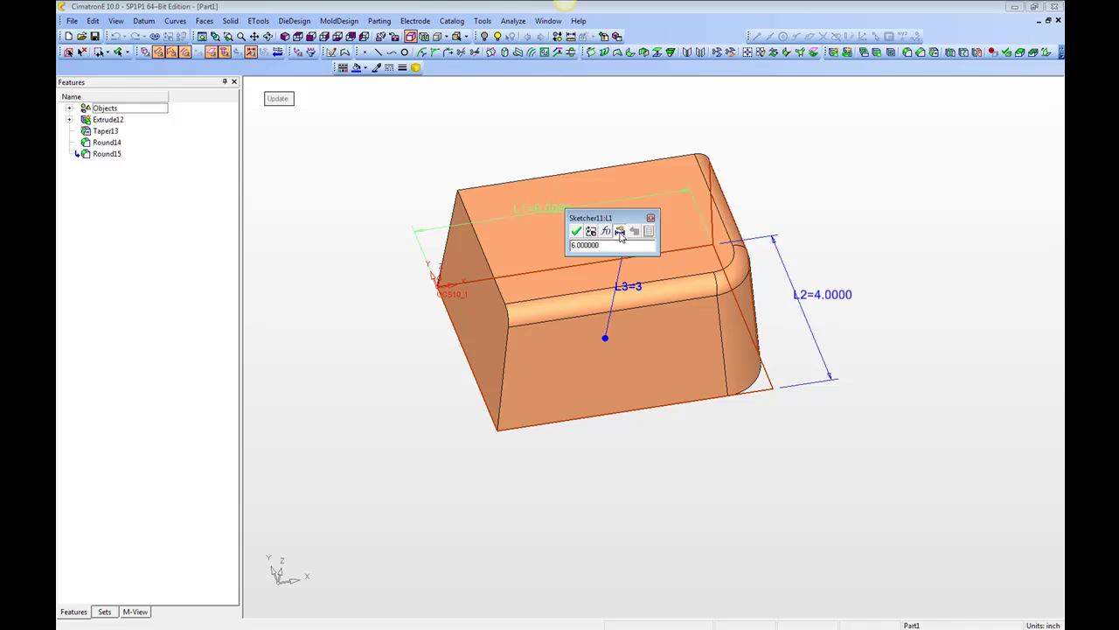
{"action": "left_click", "coordinate": [577, 231]}
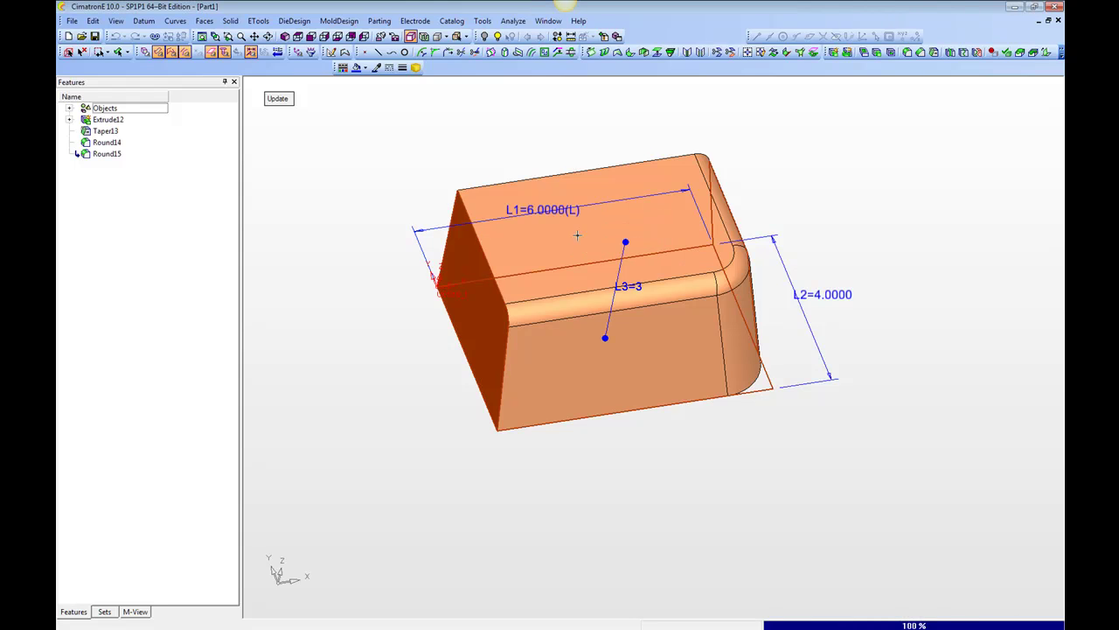
Mark the base block's width L2 and extrusion height L3 as leading dimensions.
{"action": "left_click", "coordinate": [821, 297]}
{"action": "left_click", "coordinate": [888, 320]}
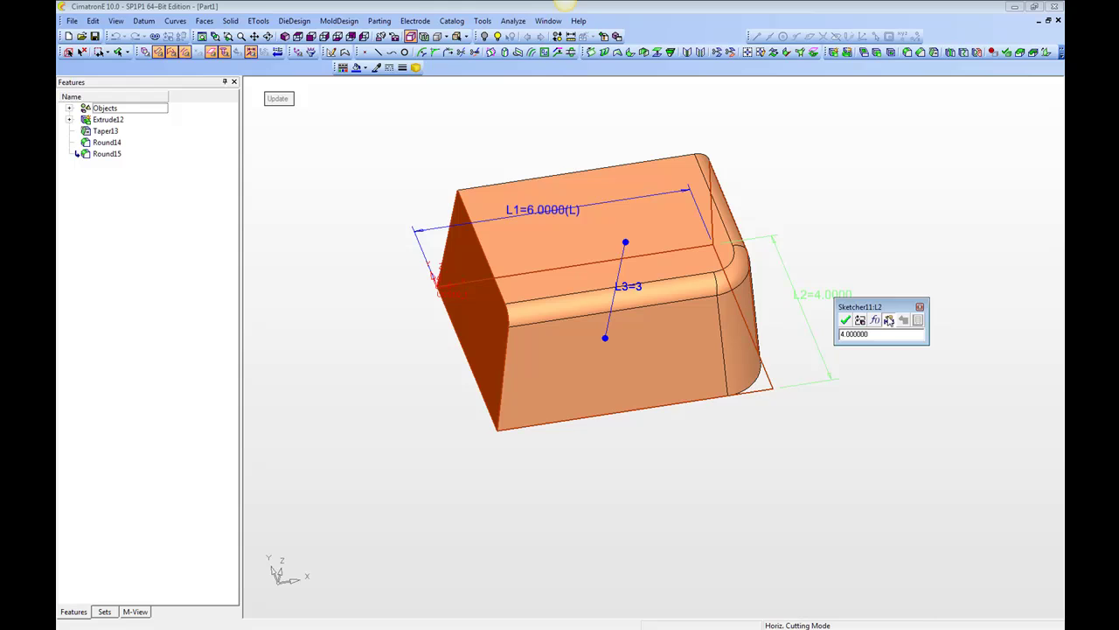
{"action": "left_click", "coordinate": [845, 320]}
{"action": "left_click", "coordinate": [628, 286]}
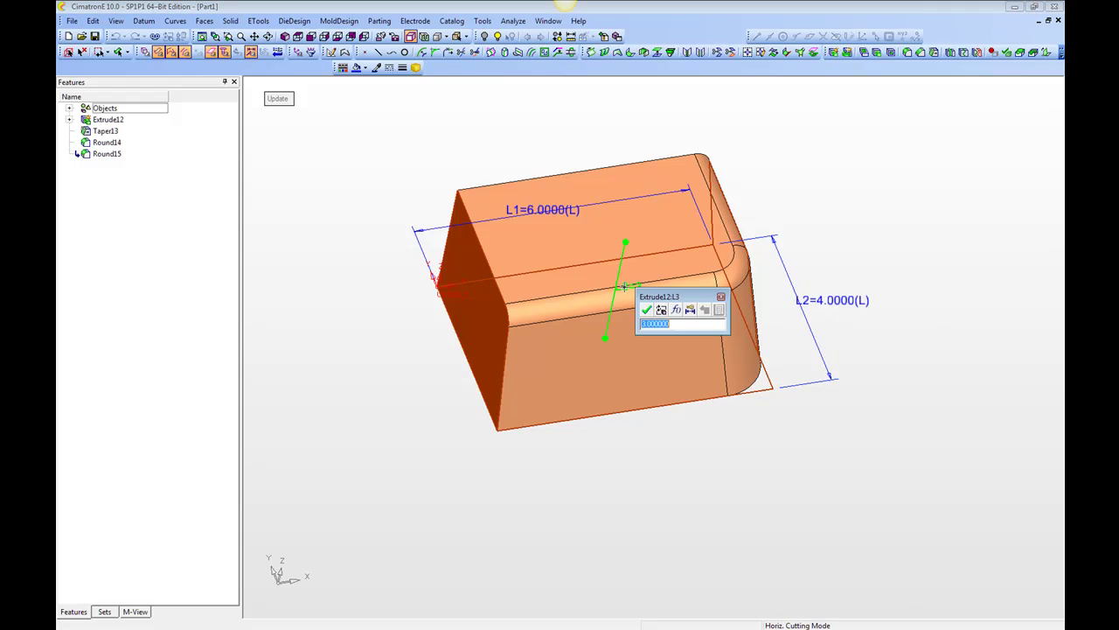
{"action": "left_click", "coordinate": [648, 309]}
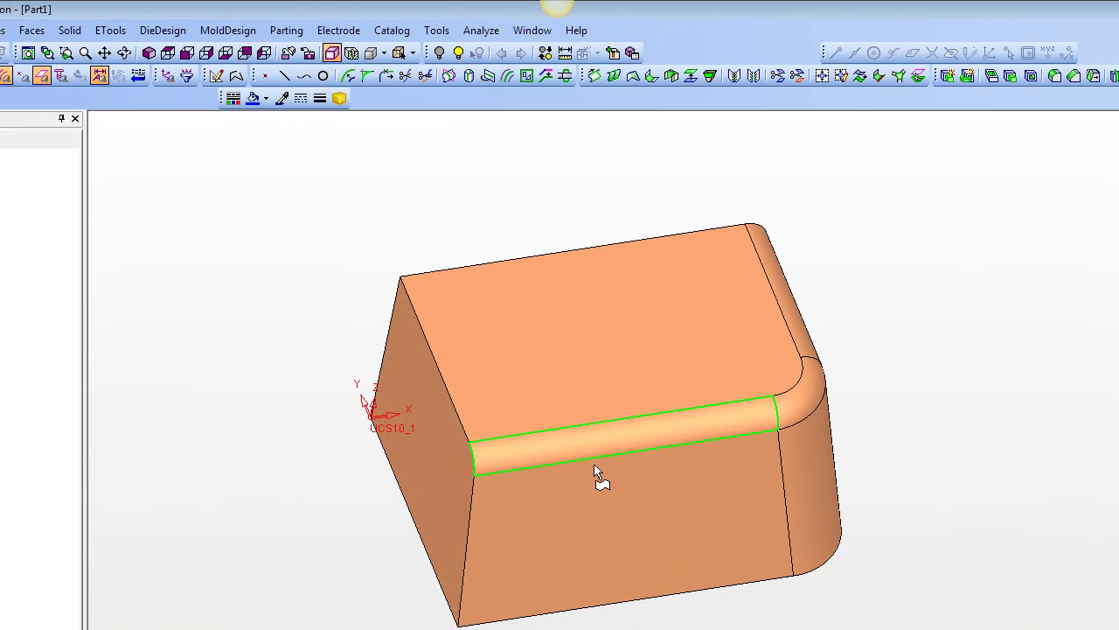
Mark the top edge round's radius as a leading dimension.
{"action": "double_click", "coordinate": [747, 420]}
{"action": "left_click", "coordinate": [962, 246]}
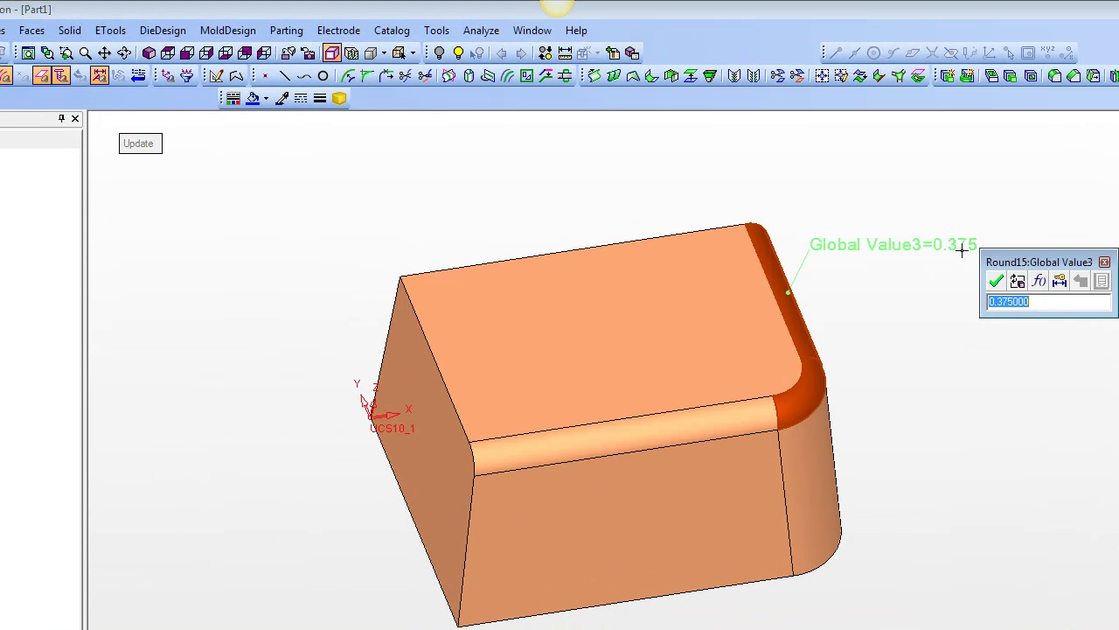
{"action": "left_click", "coordinate": [1062, 281]}
{"action": "left_click", "coordinate": [996, 281]}
Mark the vertical corner round's radius as a leading dimension and finish editing the rounds' parameters.
{"action": "double_click", "coordinate": [816, 494]}
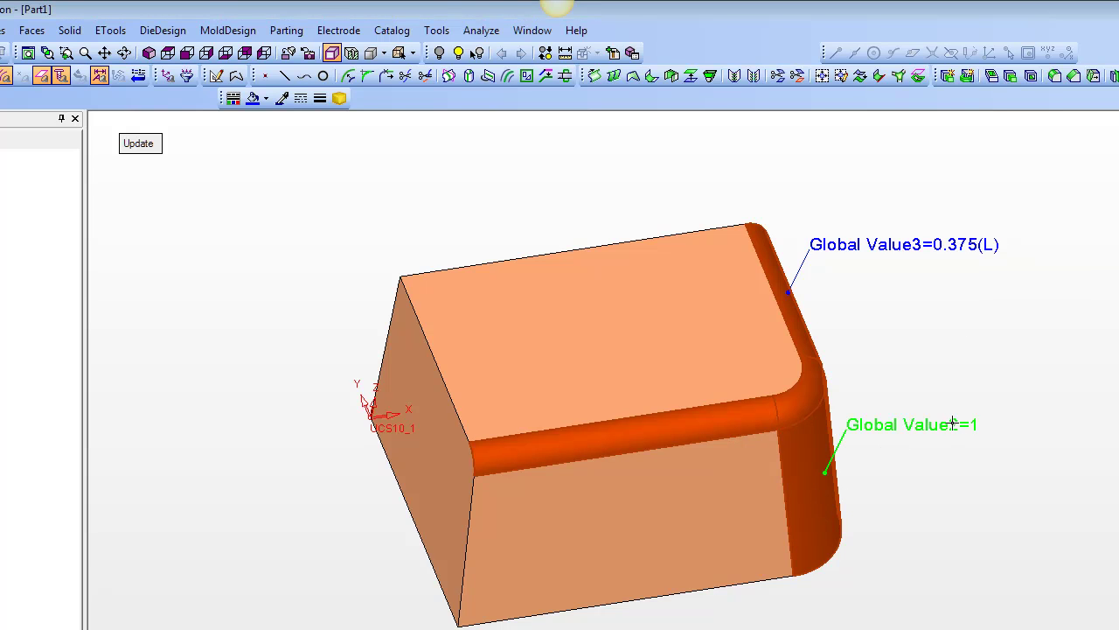
{"action": "left_click", "coordinate": [954, 424]}
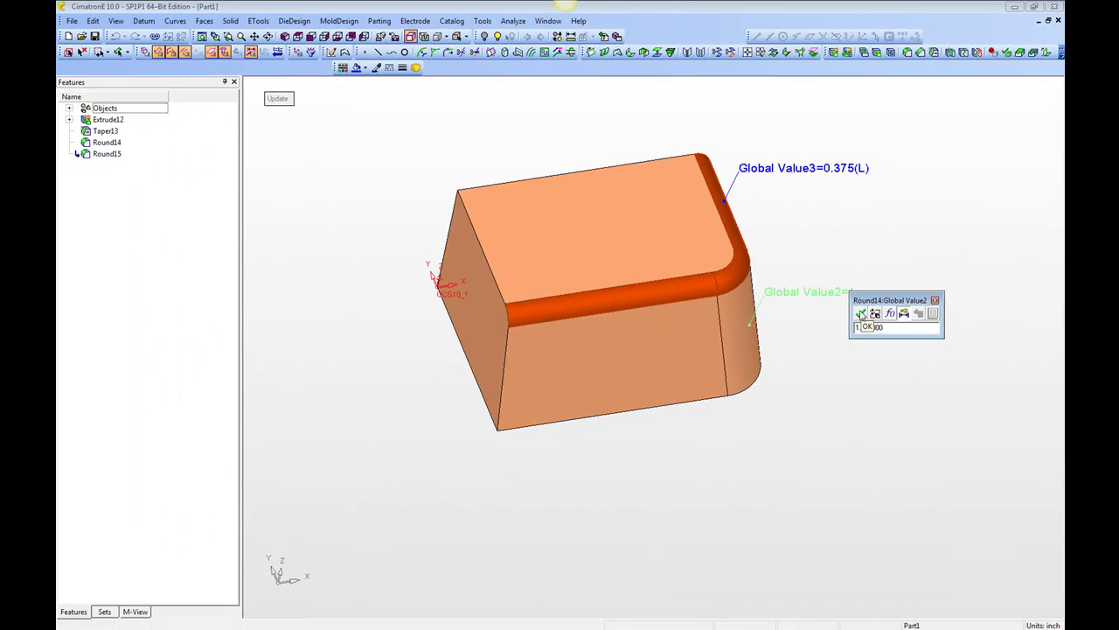
{"action": "left_click", "coordinate": [861, 314]}
{"action": "mouse_move", "coordinate": [831, 345]}
{"action": "middle_mouse_down"}
{"action": "mouse_move", "coordinate": [827, 362]}
{"action": "mouse_move", "coordinate": [827, 342]}
{"action": "mouse_move", "coordinate": [835, 354]}
{"action": "middle_mouse_up"}
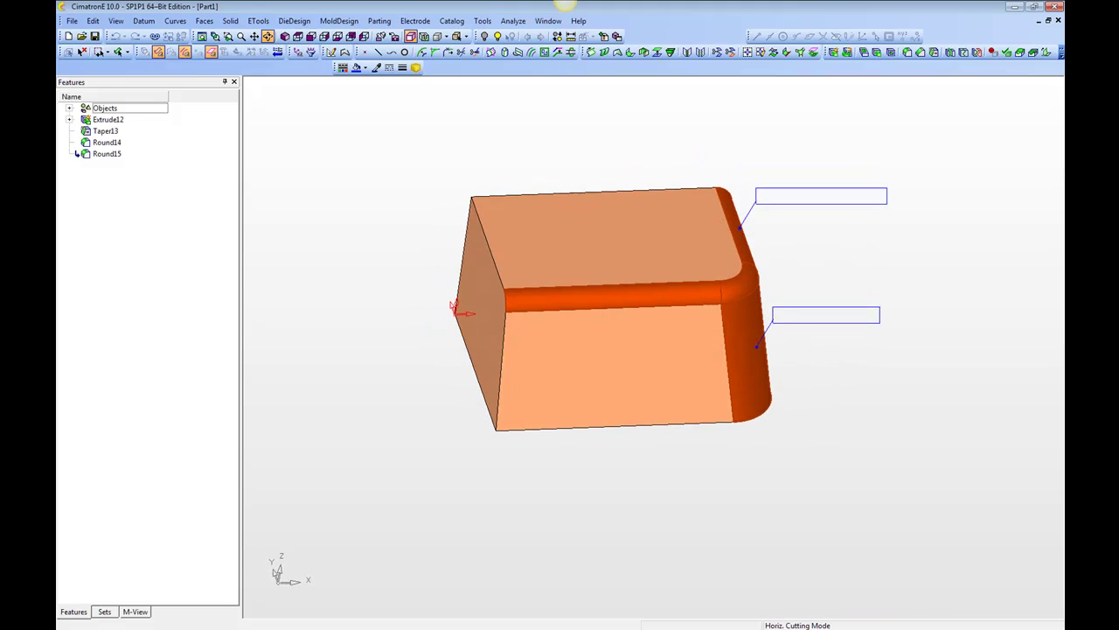
{"action": "middle_click_drag", "start_coordinate": [656, 366], "coordinate": [629, 347]}
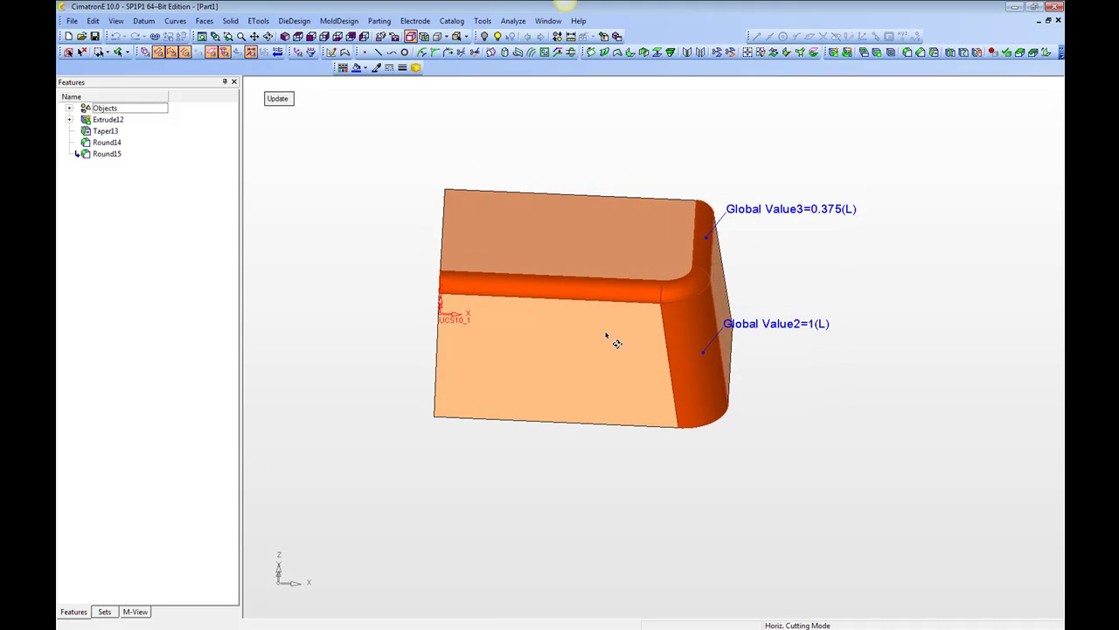
{"action": "middle_click", "coordinate": [369, 246]}
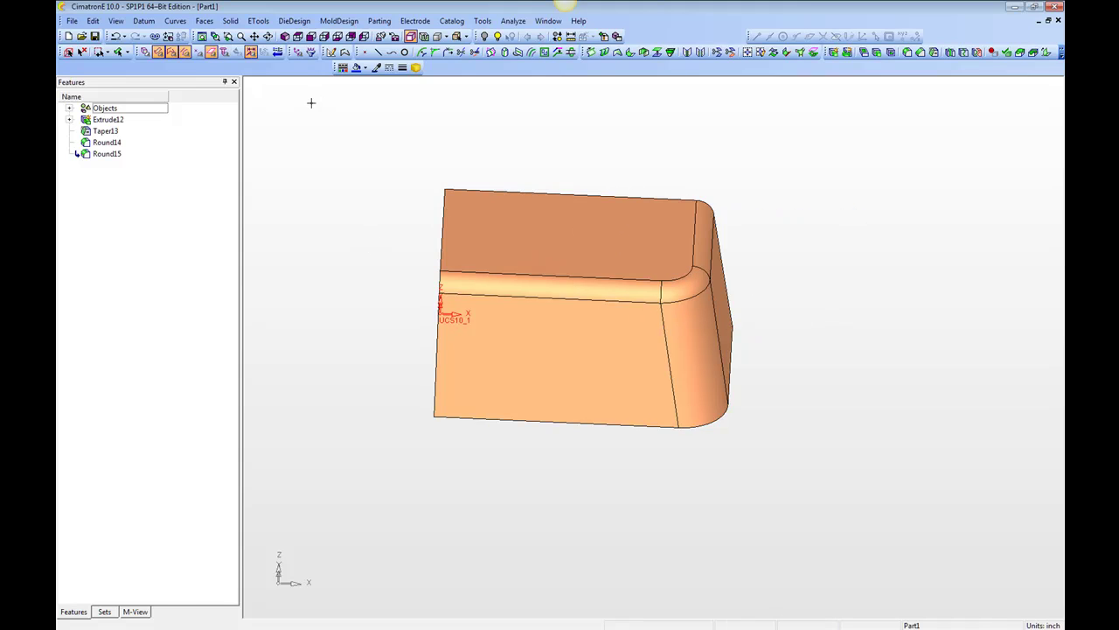
Open the list of leading dimensions and rename Global Value2 as "Vertical Corner Round".
{"action": "left_click", "coordinate": [95, 22]}
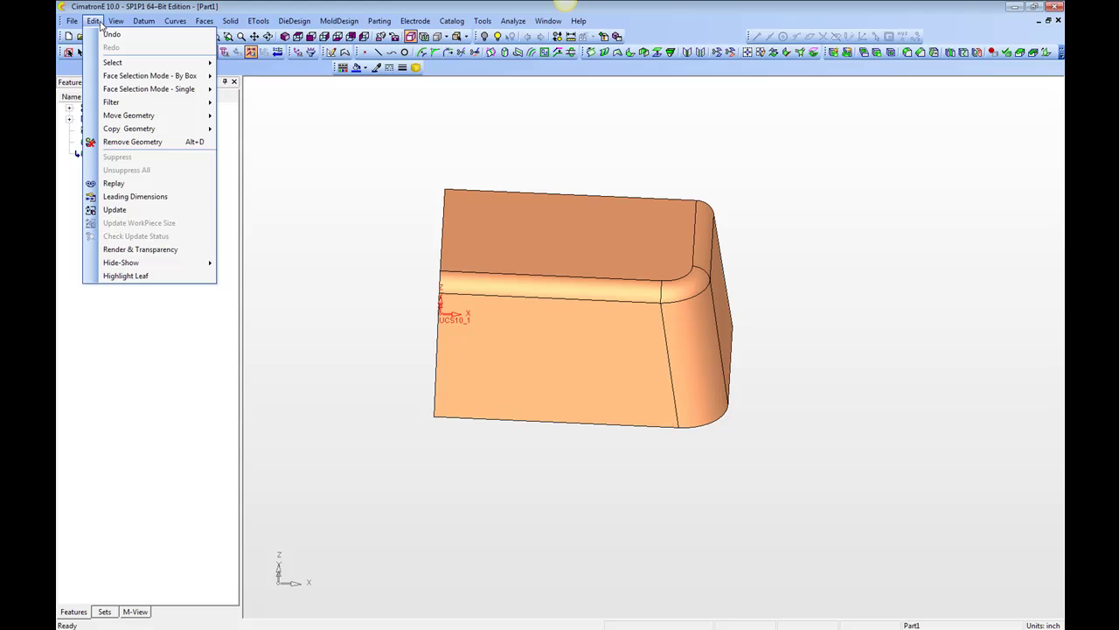
{"action": "left_click", "coordinate": [160, 199]}
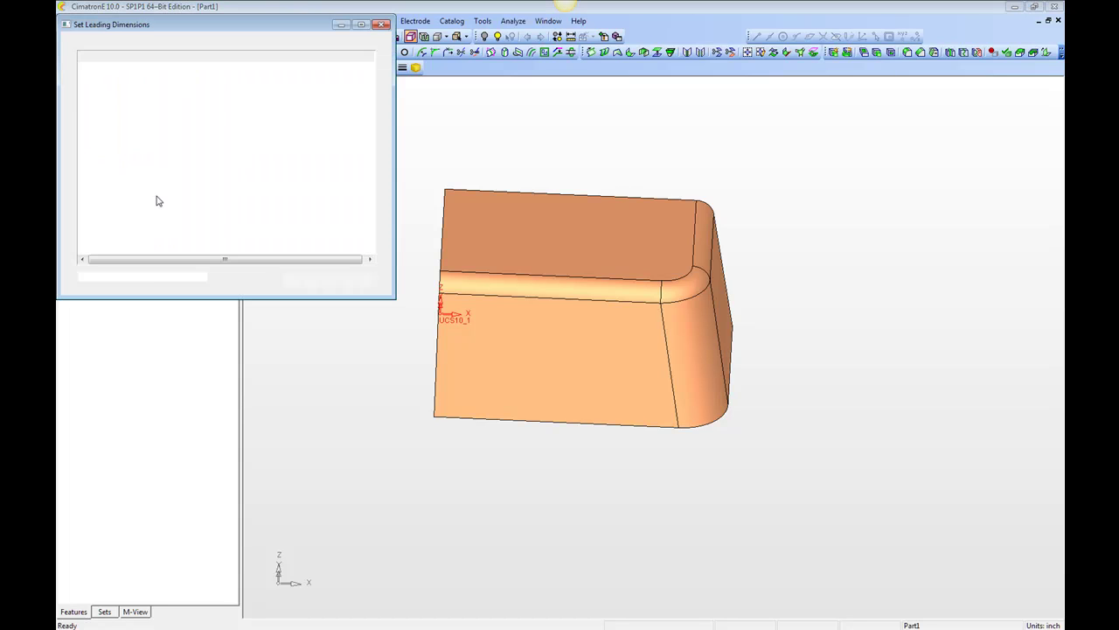
{"action": "left_click_drag", "start_coordinate": [258, 30], "coordinate": [383, 152]}
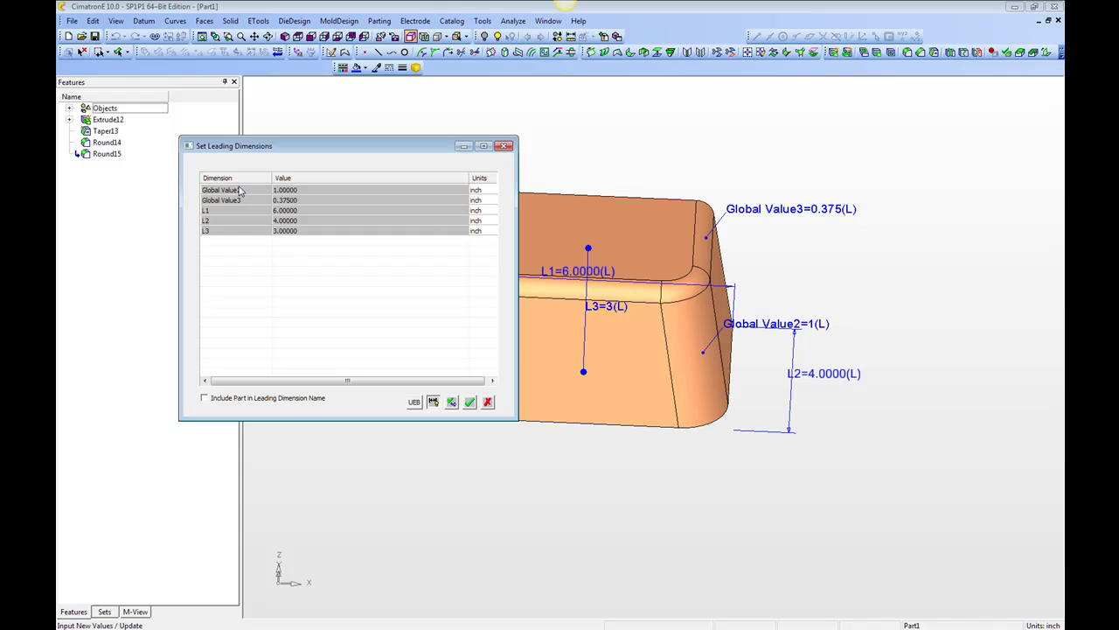
{"action": "left_click", "coordinate": [238, 191]}
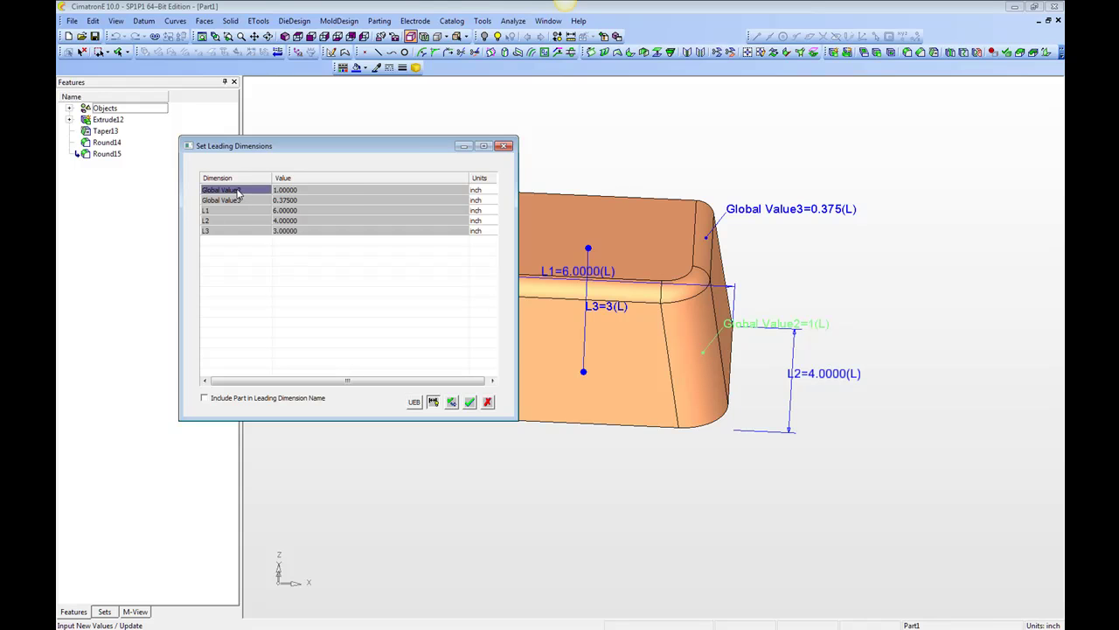
{"action": "right_click", "coordinate": [238, 191]}
{"action": "left_click", "coordinate": [278, 201]}
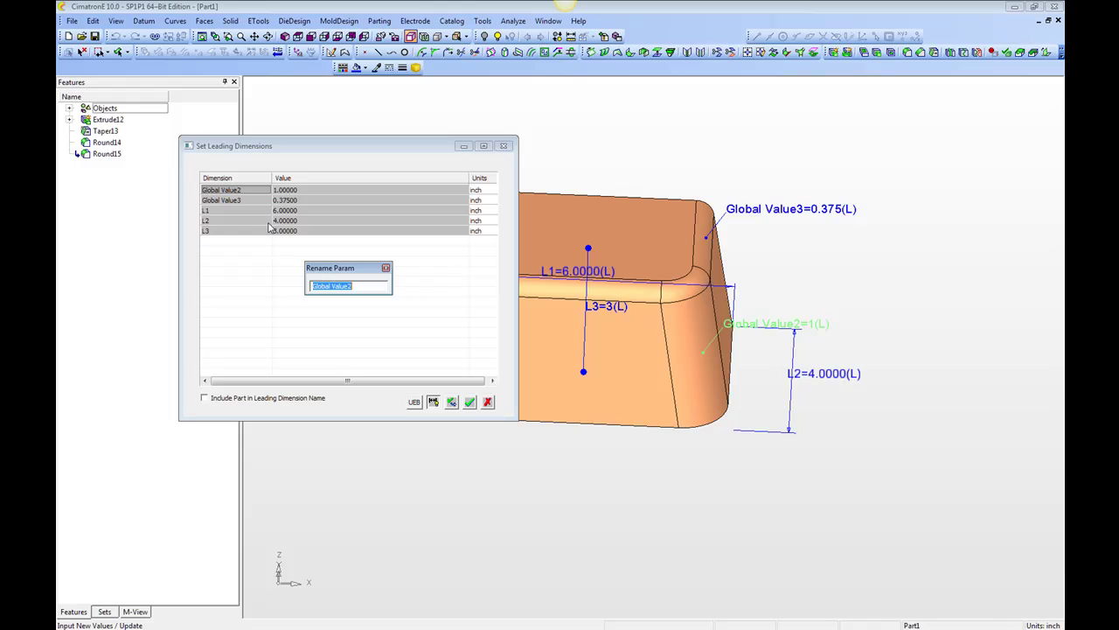
{"action": "type", "text": "C"}
{"action": "type", "text": "V"}
{"action": "type", "text": "ertical Corner"}
{"action": "left_click", "coordinate": [453, 403]}
Rename the leading dimension Global Value3 as "Top Edge Round".
{"action": "left_click", "coordinate": [239, 203]}
{"action": "right_click", "coordinate": [239, 203]}
{"action": "left_click", "coordinate": [273, 214]}
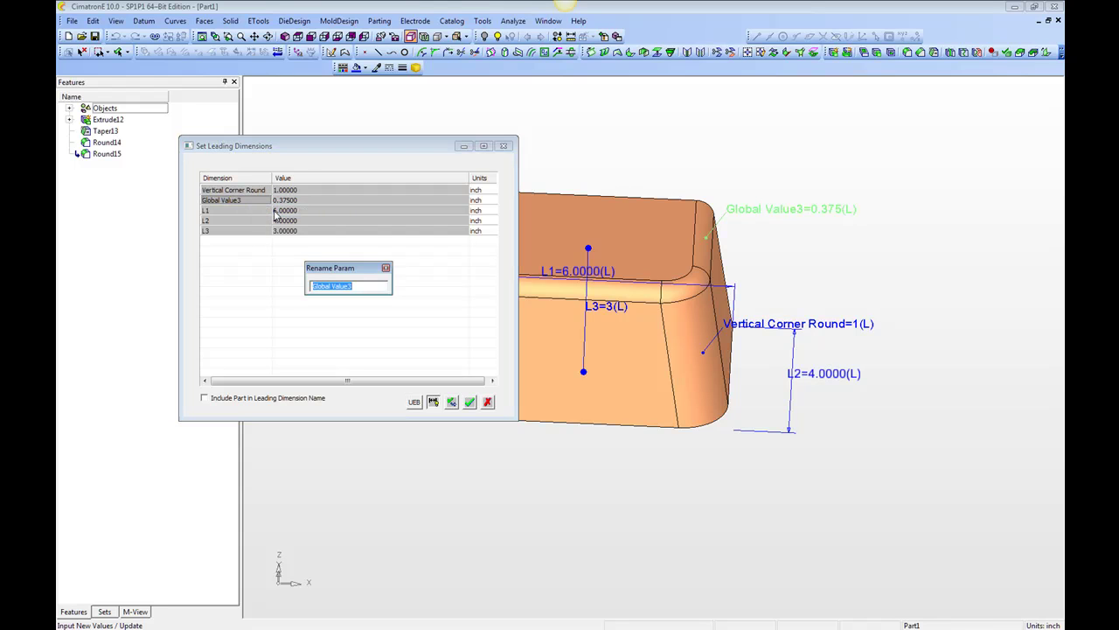
{"action": "type", "text": "Top Edge Rou"}
{"action": "key", "text": "Return"}
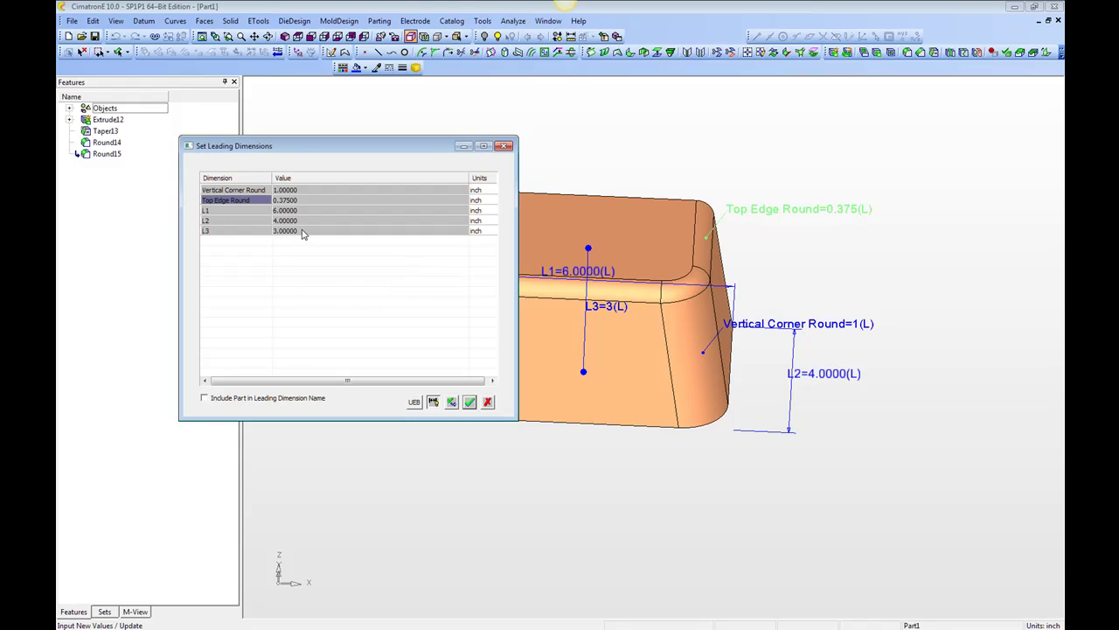
Rename the leading dimension L1 as "X Length".
{"action": "left_click", "coordinate": [232, 211]}
{"action": "right_click", "coordinate": [233, 211]}
{"action": "left_click", "coordinate": [269, 218]}
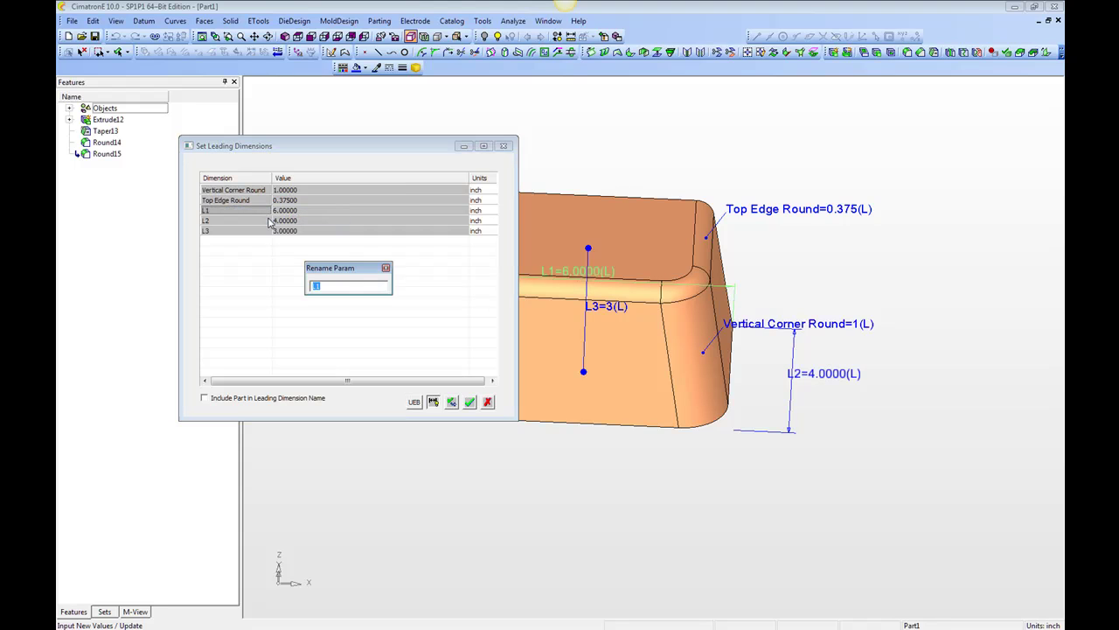
{"action": "type", "text": "X Length"}
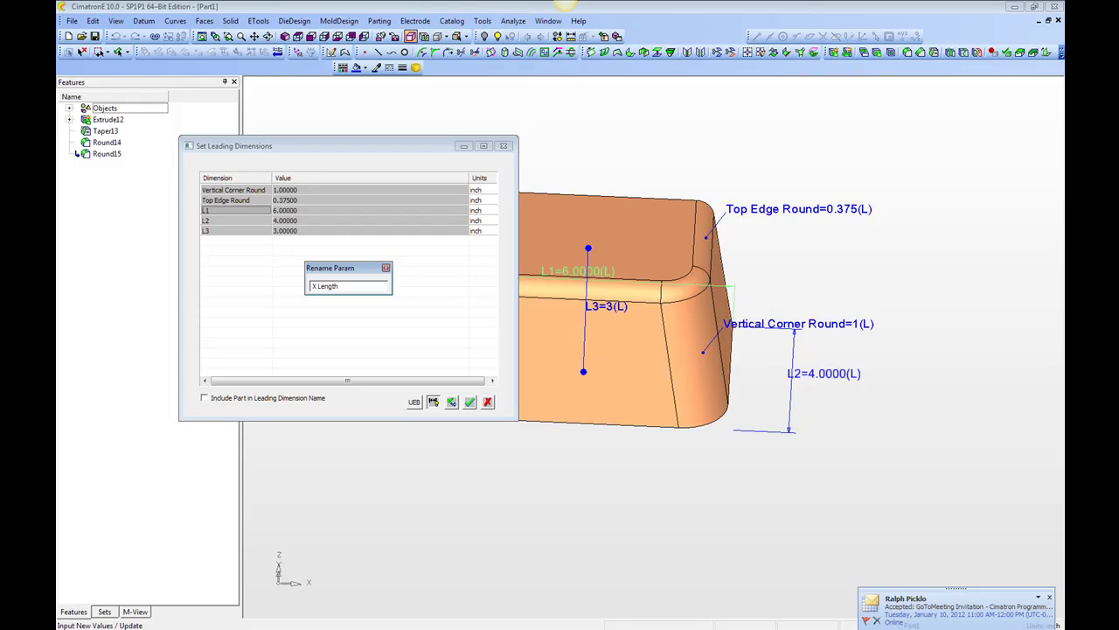
{"action": "key", "text": "Return"}
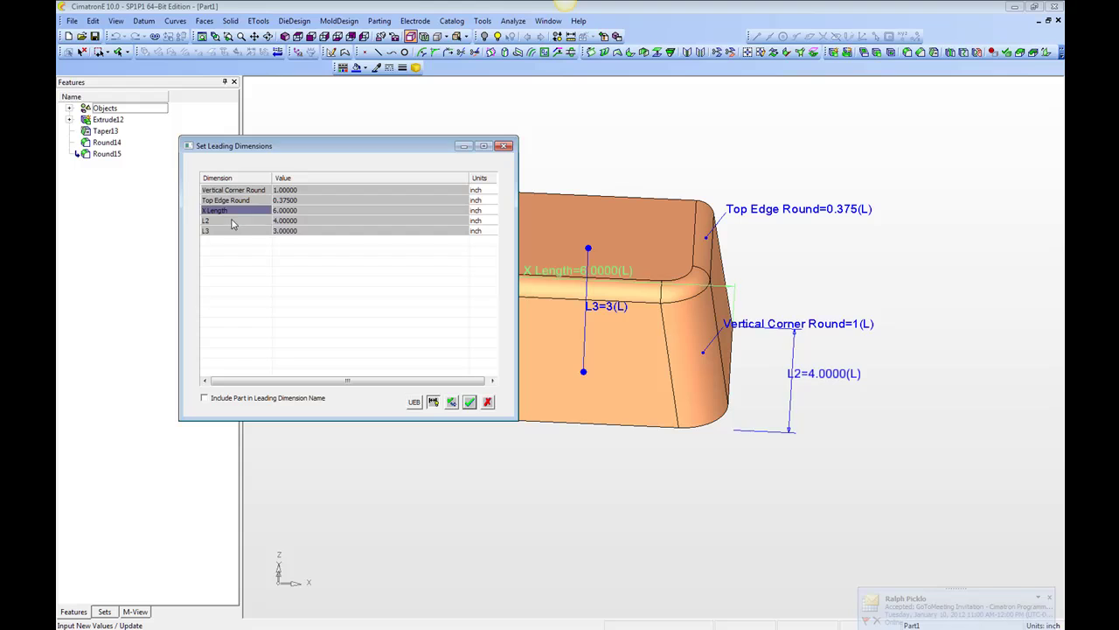
Rename the leading dimension L2 as "Y Length".
{"action": "left_click", "coordinate": [233, 220]}
{"action": "right_click", "coordinate": [233, 222]}
{"action": "left_click", "coordinate": [278, 226]}
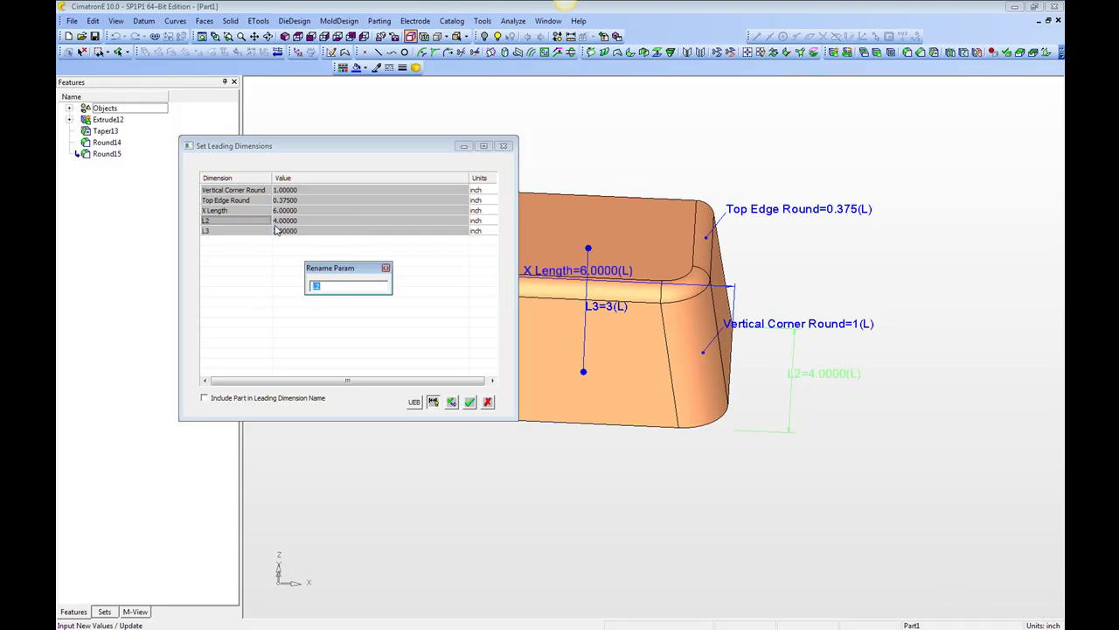
{"action": "type", "text": "Y Length"}
{"action": "key", "text": "Return"}
Rename the leading dimension L3 as "Lock Height" and accept the leading dimension names.
{"action": "left_click", "coordinate": [238, 233]}
{"action": "right_click", "coordinate": [236, 234]}
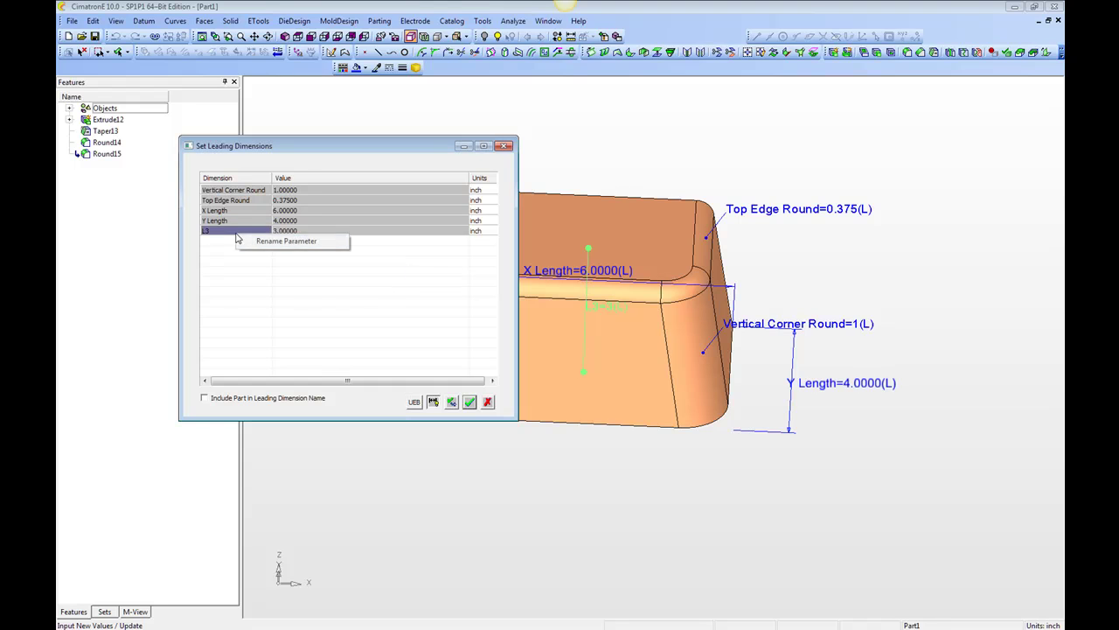
{"action": "left_click", "coordinate": [271, 243]}
{"action": "type", "text": "Lock Height"}
{"action": "key", "text": "Return"}
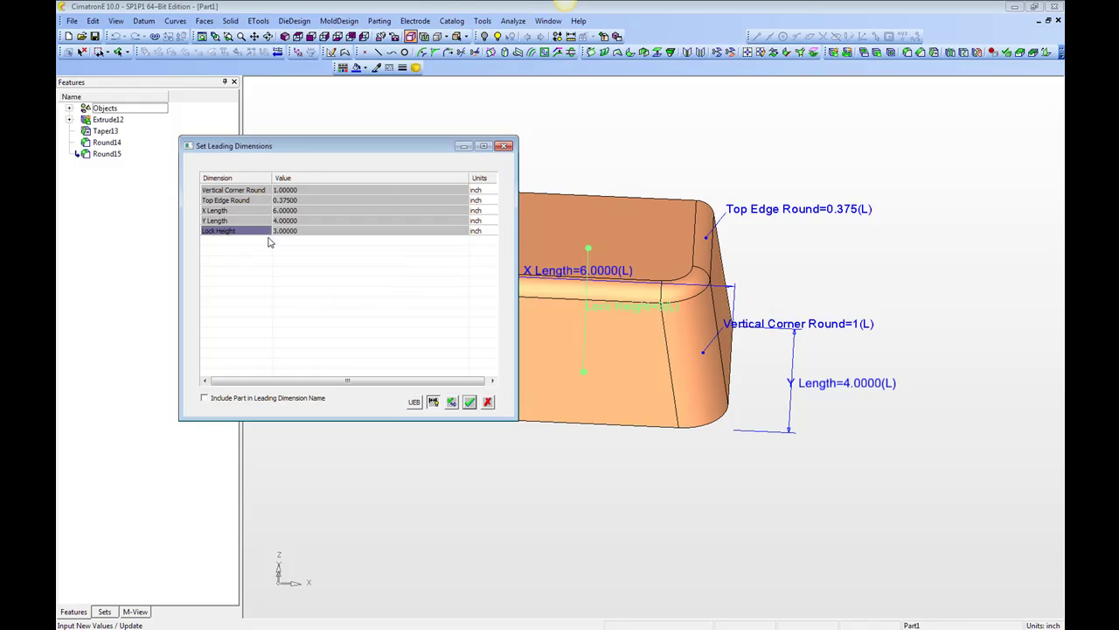
{"action": "left_click", "coordinate": [470, 401]}
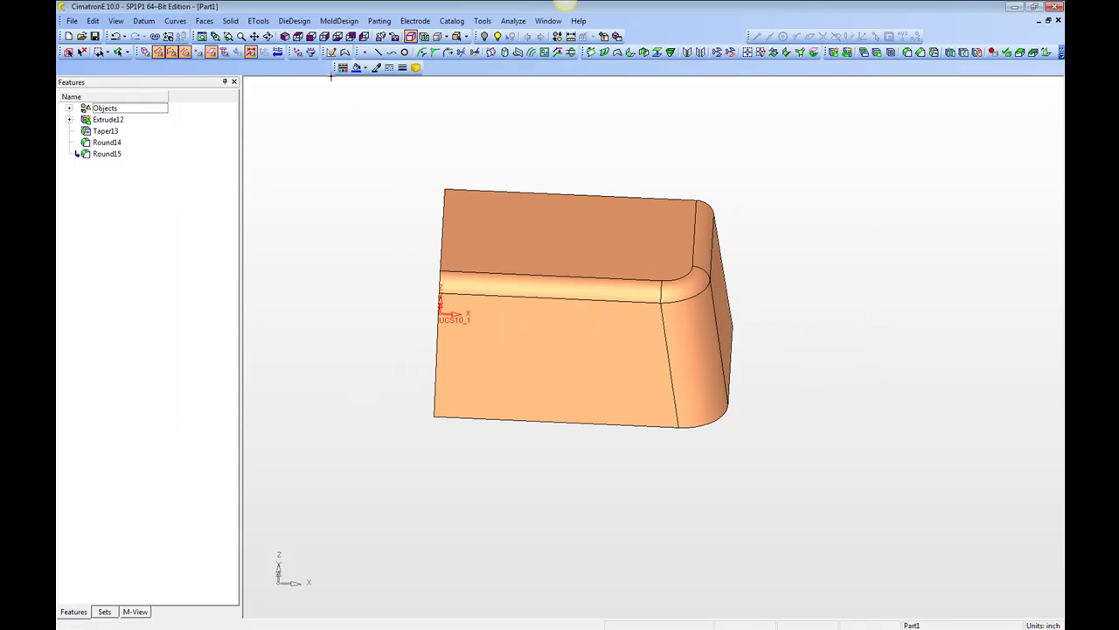
Save the part as "Upper Left Lock" in the 1_JB_CATALOG folder, and save a copy there as "Upper Right Lock".
{"action": "left_click", "coordinate": [286, 36]}
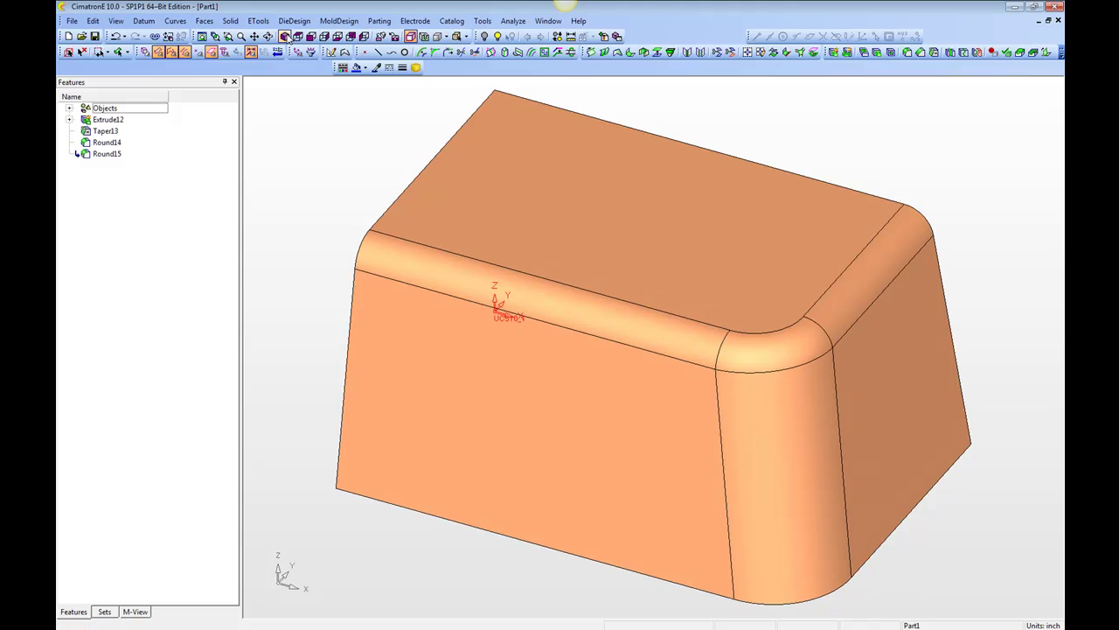
{"action": "left_click", "coordinate": [95, 37]}
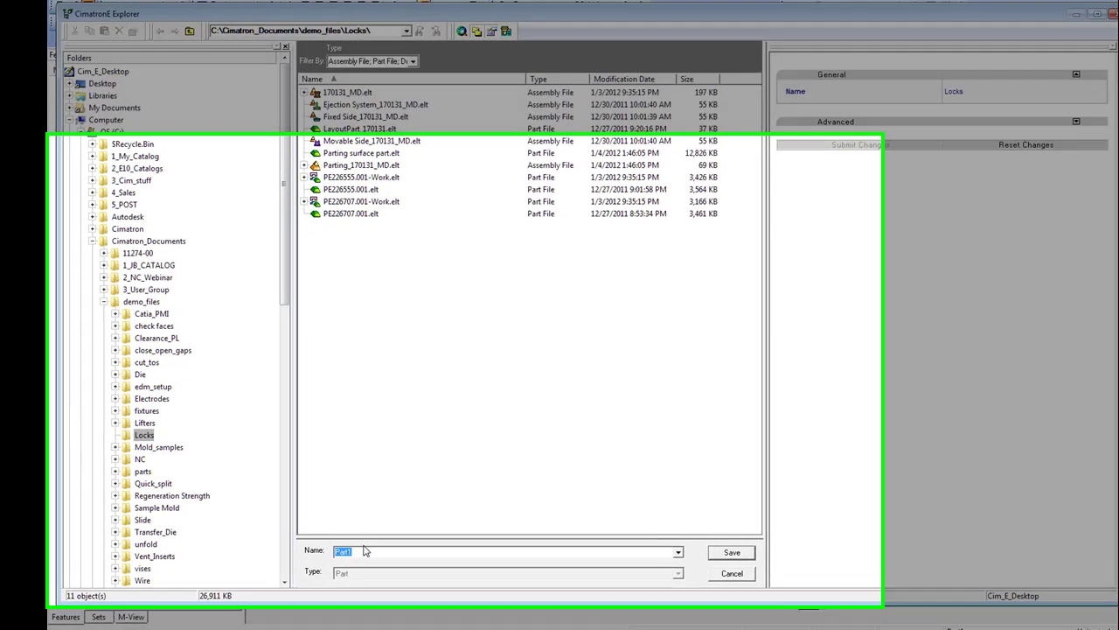
{"action": "type", "text": "Up"}
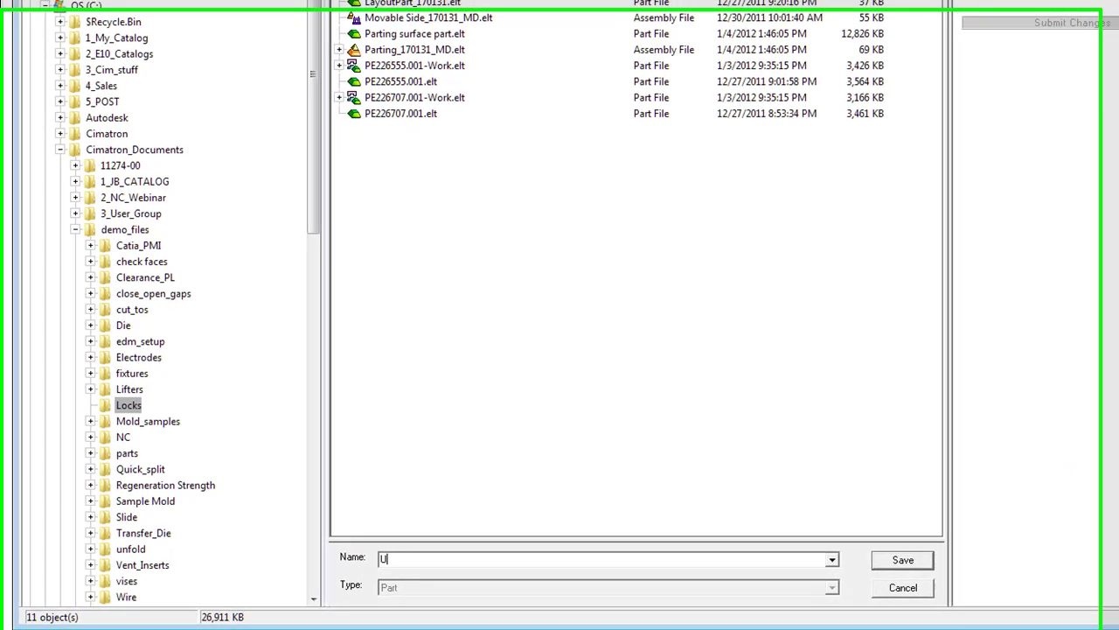
{"action": "type", "text": "per"}
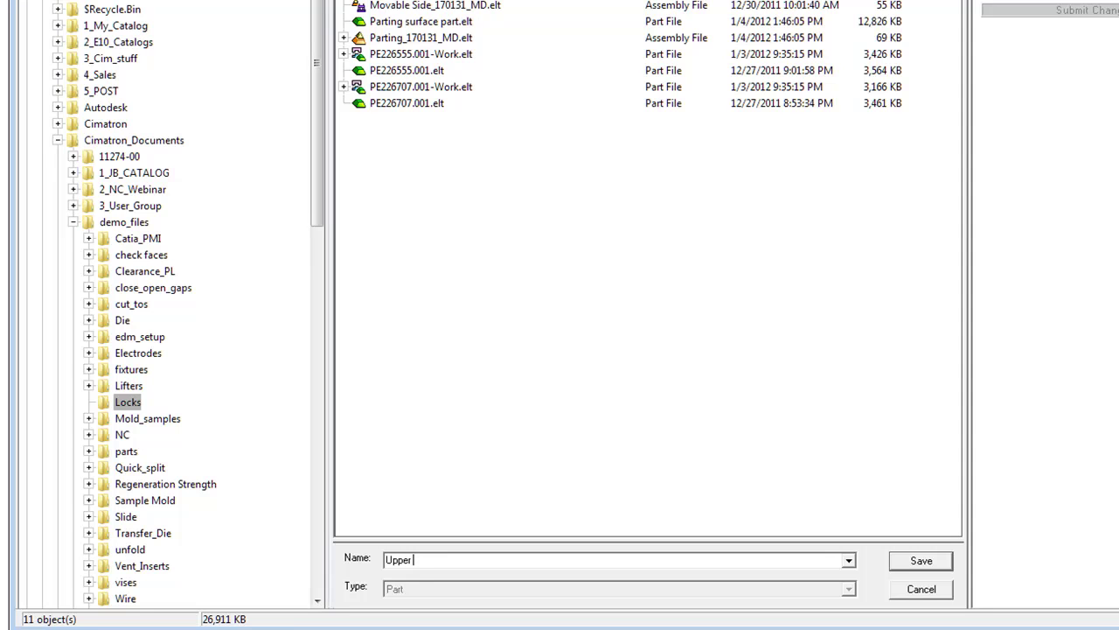
{"action": "type", "text": " Left LO"}
{"action": "key", "text": "BackSpace"}
{"action": "type", "text": "ock"}
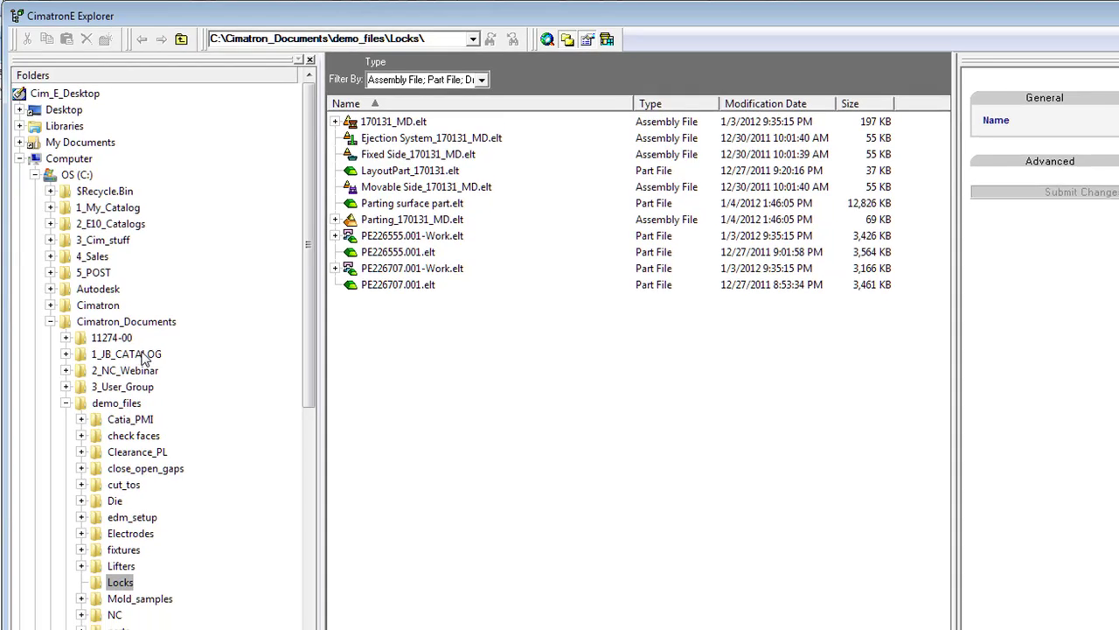
{"action": "left_click", "coordinate": [143, 361]}
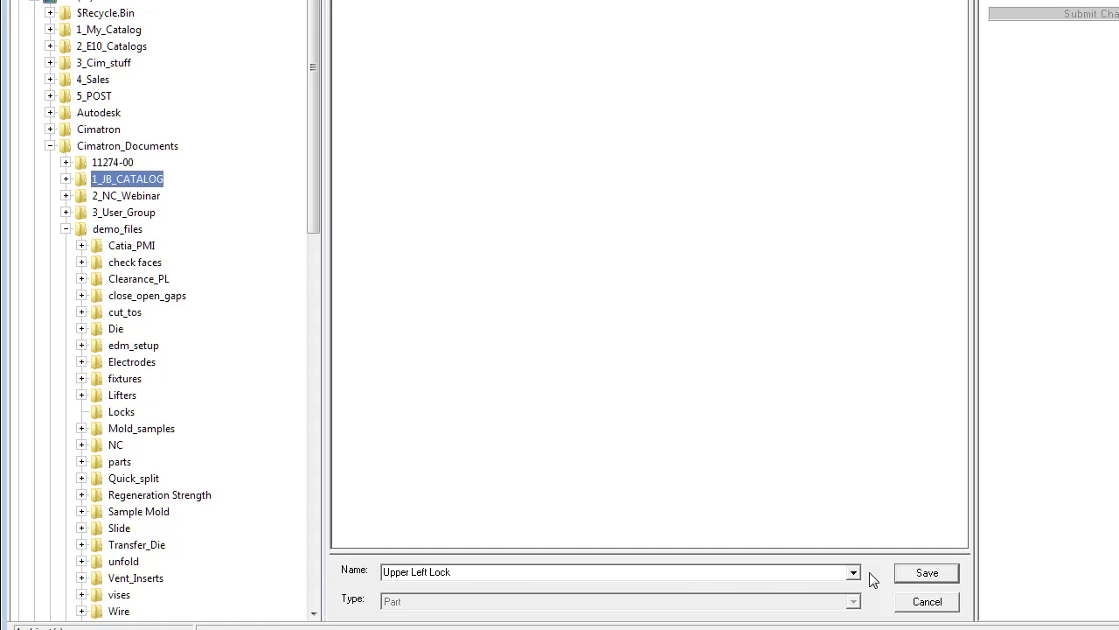
{"action": "left_click", "coordinate": [915, 577]}
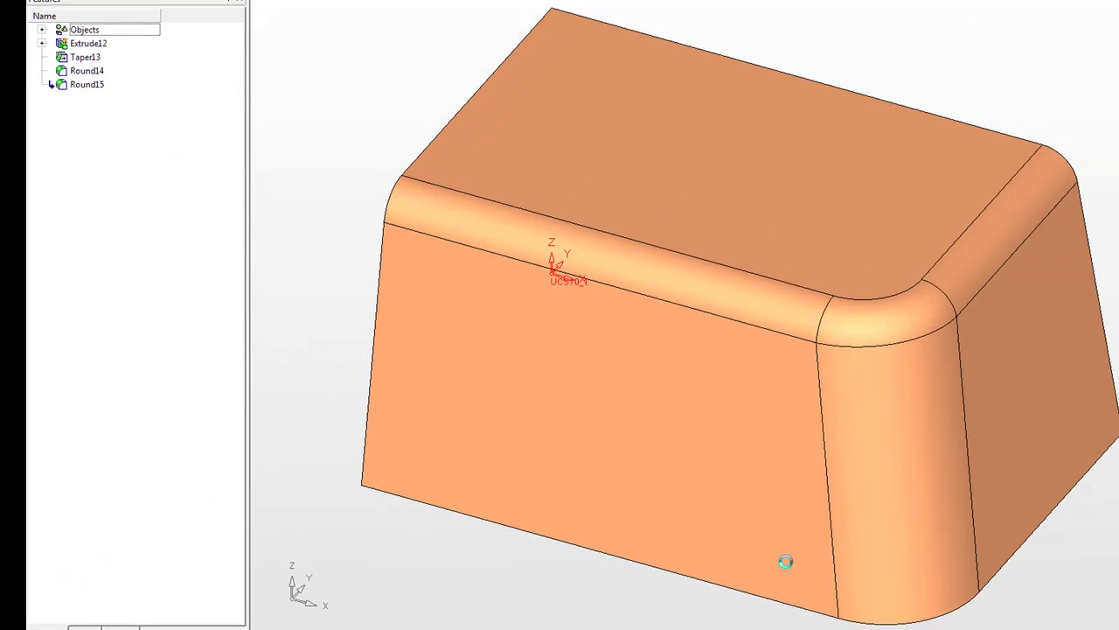
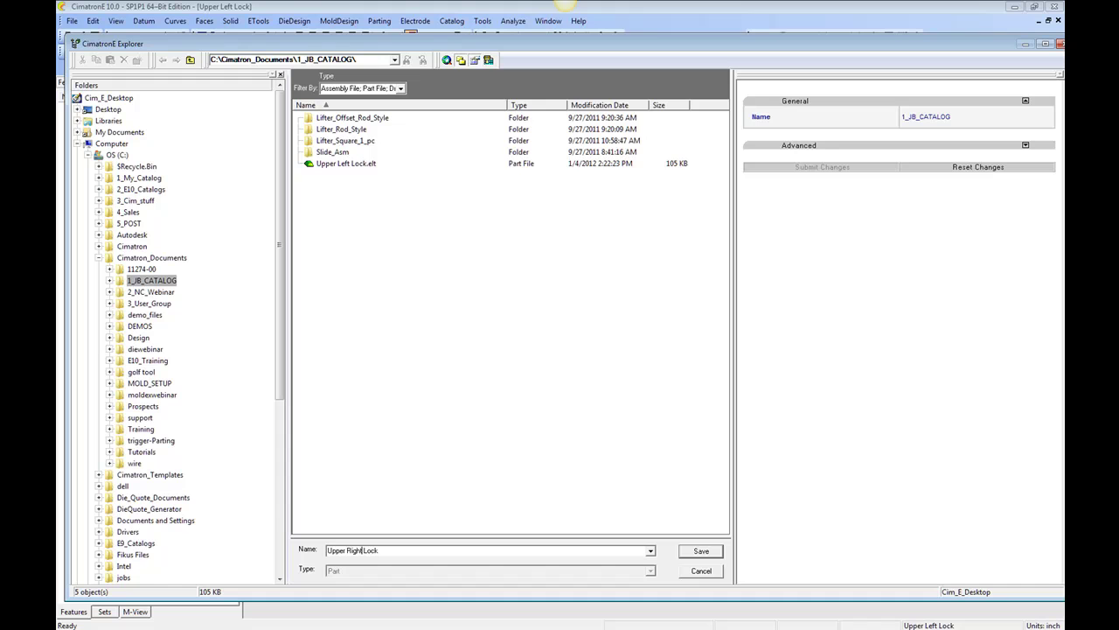
{"action": "left_click", "coordinate": [701, 552]}
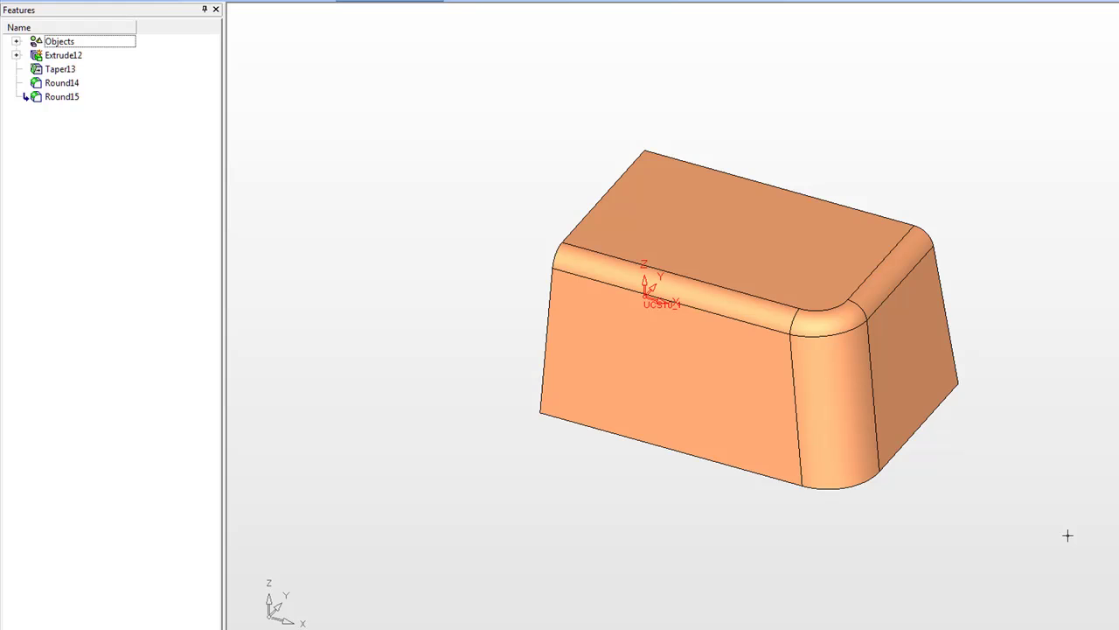
Edit the base sketch of the extrusion and delete the constraint tying the rectangle's upper-left corner to the UCS origin.
{"action": "left_click", "coordinate": [16, 55]}
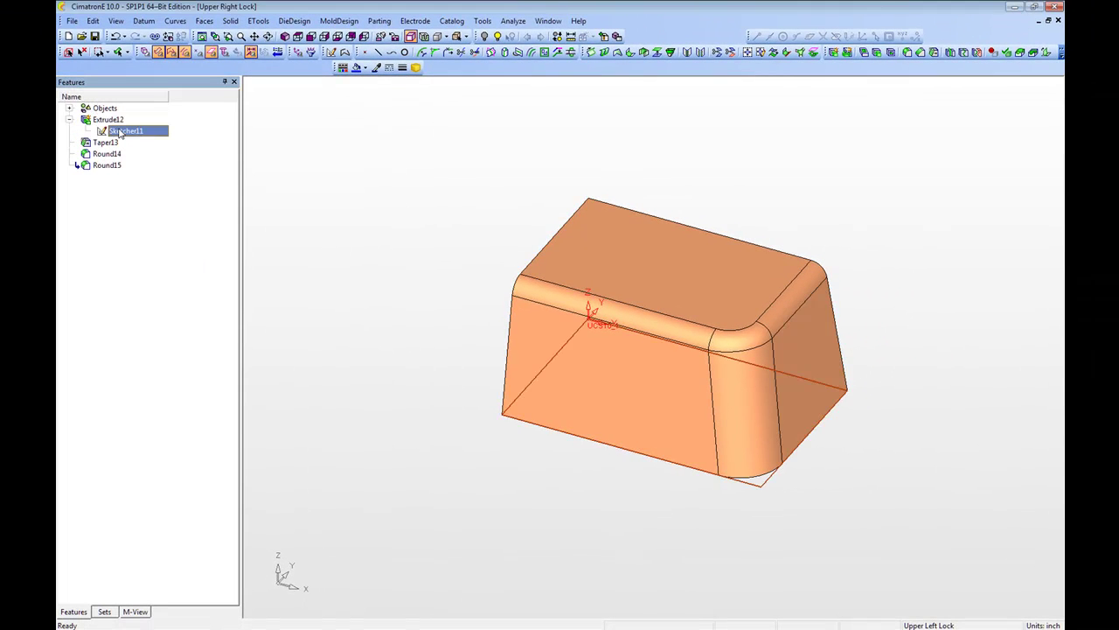
{"action": "right_click", "coordinate": [119, 130]}
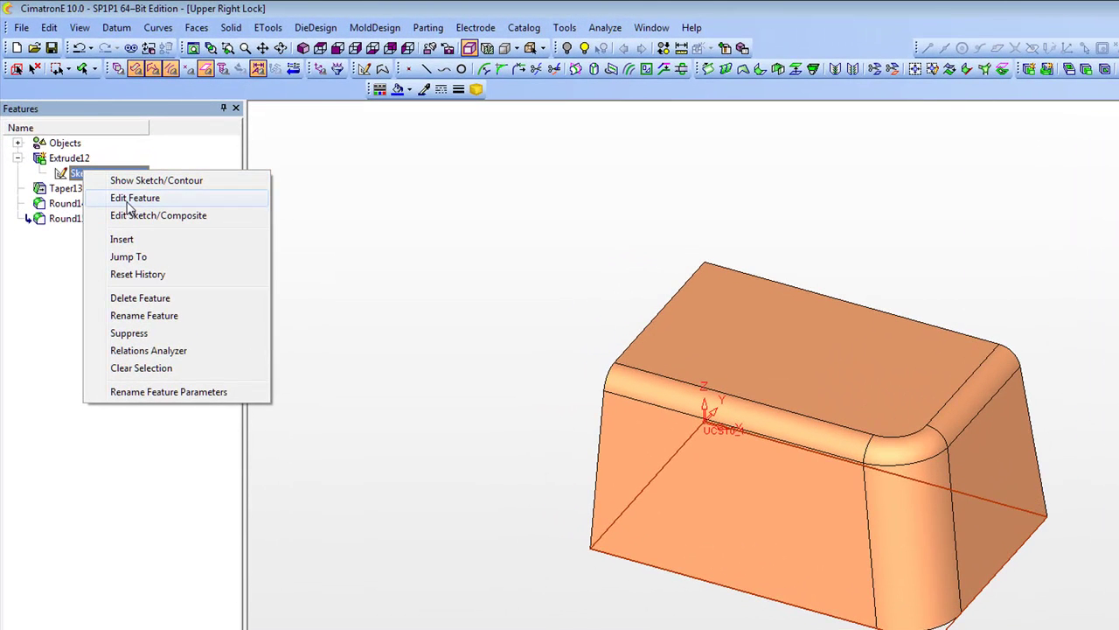
{"action": "left_click", "coordinate": [131, 216]}
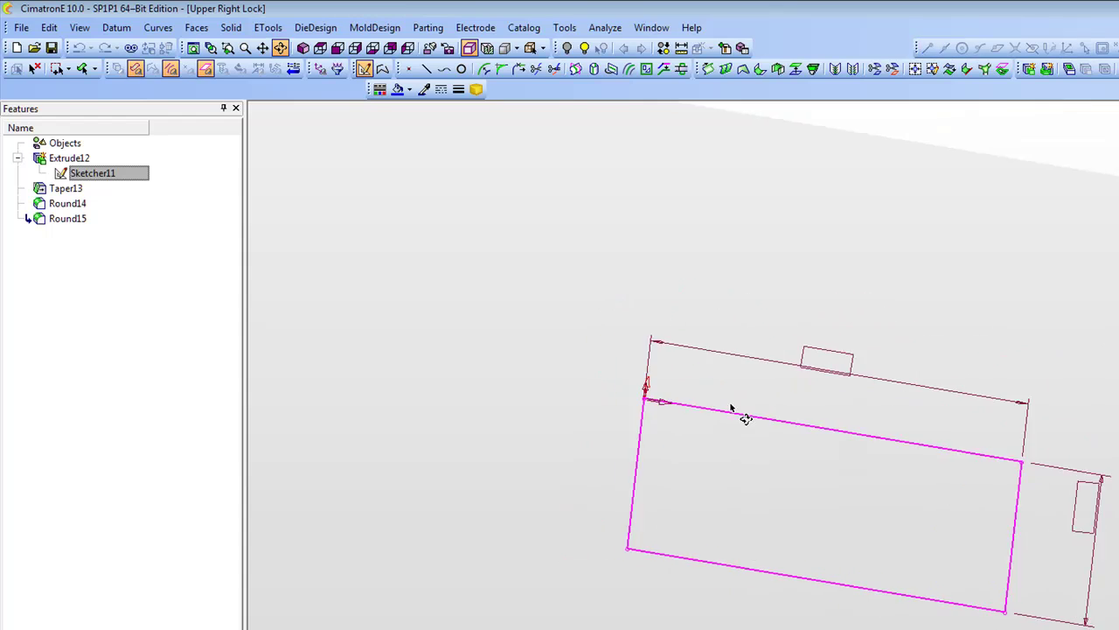
{"action": "middle_click_drag", "start_coordinate": [733, 415], "coordinate": [822, 493], "text": "ctrl"}
{"action": "middle_click_drag", "start_coordinate": [745, 471], "coordinate": [783, 433], "text": "ctrl"}
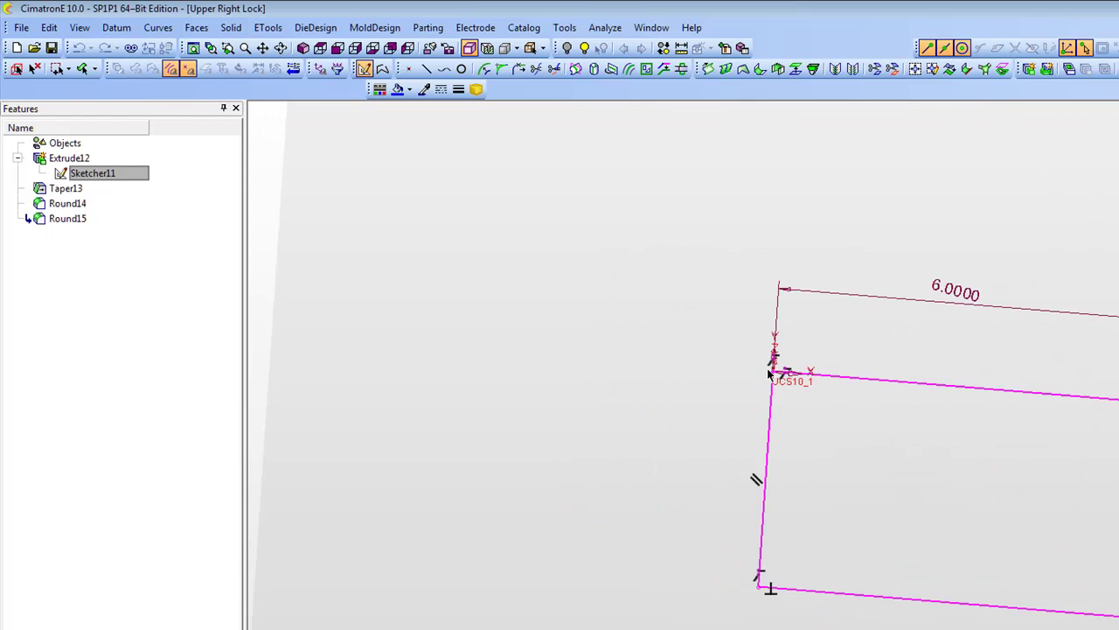
{"action": "left_click_drag", "start_coordinate": [809, 422], "coordinate": [830, 457], "text": "ctrl"}
{"action": "right_click_drag", "start_coordinate": [830, 457], "coordinate": [810, 390], "text": "ctrl"}
{"action": "middle_click_drag", "start_coordinate": [810, 390], "coordinate": [790, 507], "text": "ctrl"}
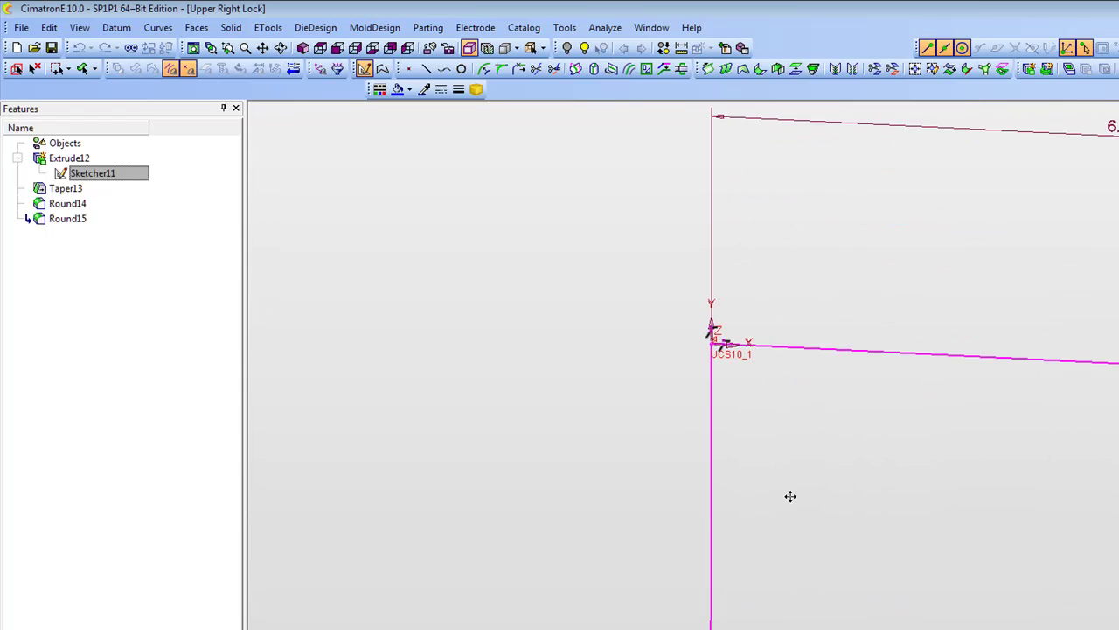
{"action": "right_click", "coordinate": [727, 348]}
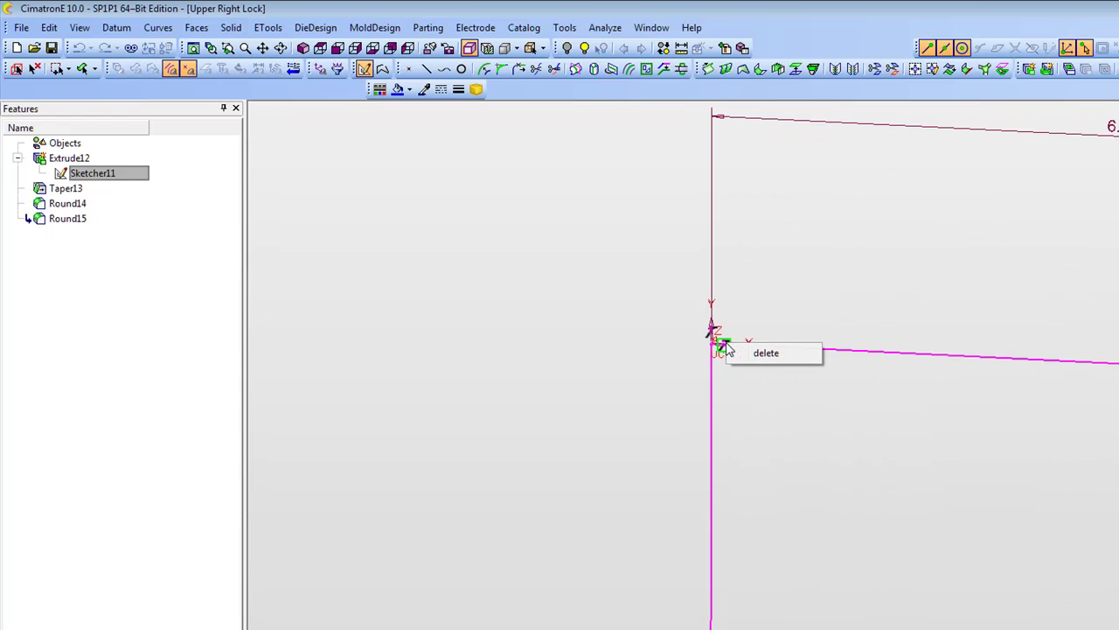
{"action": "left_click", "coordinate": [776, 354]}
{"action": "right_click_drag", "start_coordinate": [775, 351], "coordinate": [775, 402], "text": "ctrl"}
{"action": "middle_click_drag", "start_coordinate": [775, 402], "coordinate": [735, 413], "text": "ctrl"}
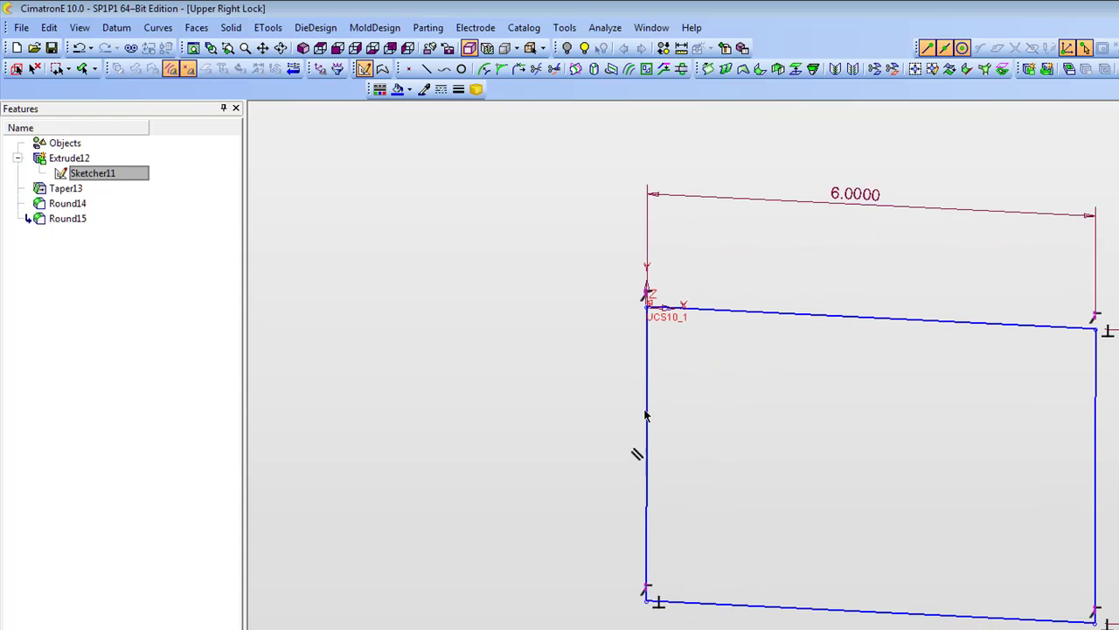
Move the sketched rectangle in the negative X direction so its upper-right corner sits near the UCS origin.
{"action": "middle_click_drag", "start_coordinate": [639, 405], "coordinate": [306, 385]}
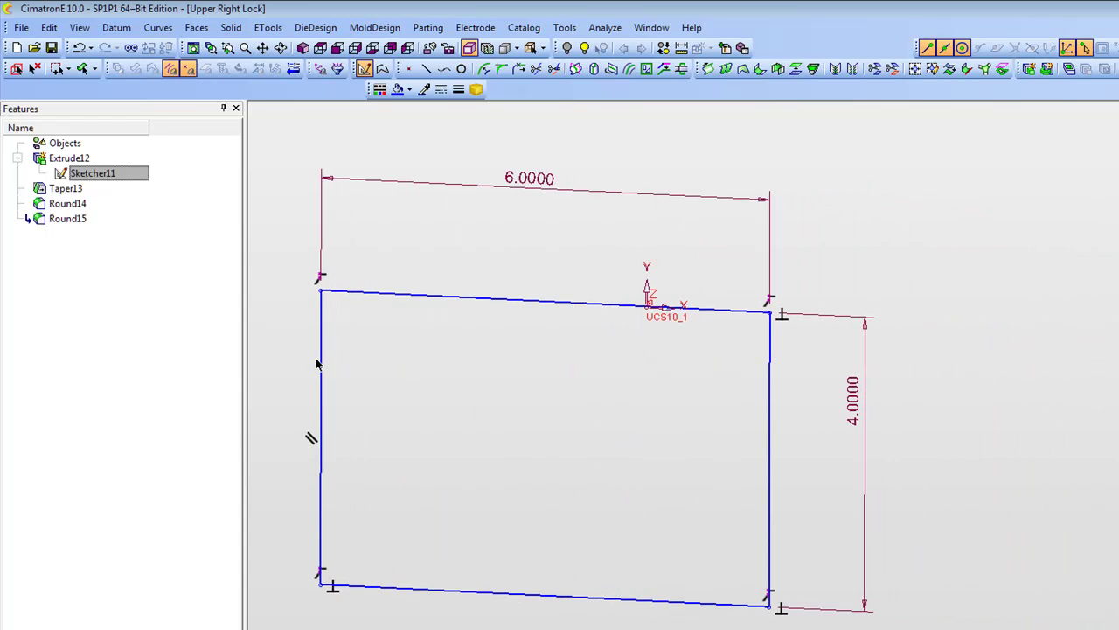
{"action": "left_click_drag", "start_coordinate": [317, 357], "coordinate": [258, 356]}
{"action": "middle_click_drag", "start_coordinate": [519, 364], "coordinate": [557, 393]}
{"action": "scroll", "coordinate": [630, 402], "scroll_direction": "up", "scroll_amount": 1}
{"action": "middle_click_drag", "start_coordinate": [647, 402], "coordinate": [757, 384]}
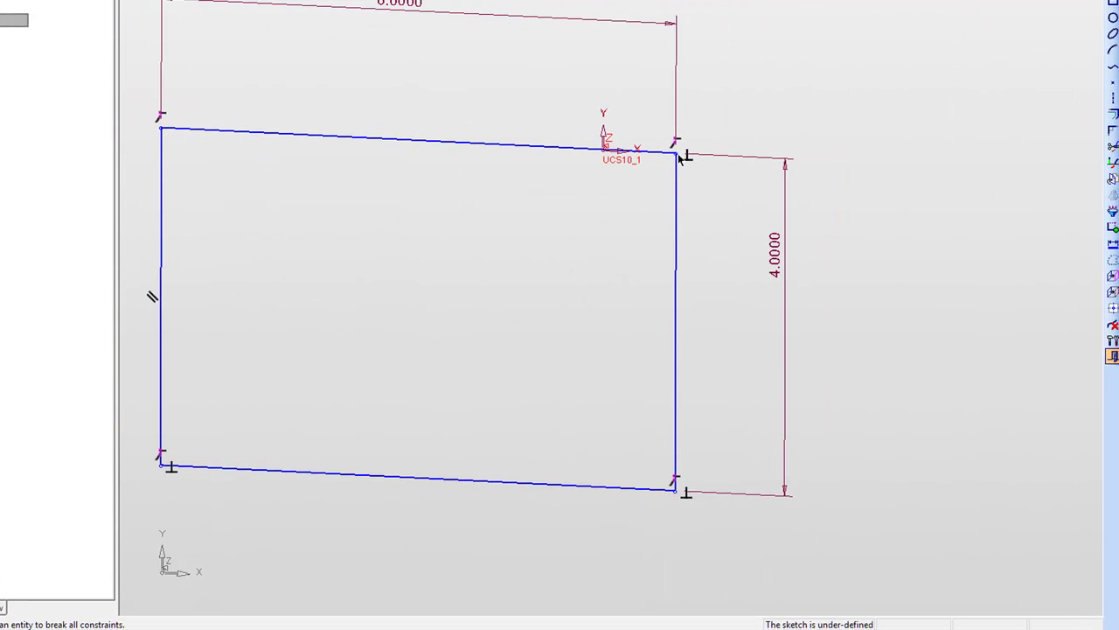
Add a coincident constraint between the rectangle's upper-right corner and the UCS origin, and exit the sketch.
{"action": "right_click", "coordinate": [762, 82]}
{"action": "left_click", "coordinate": [826, 215]}
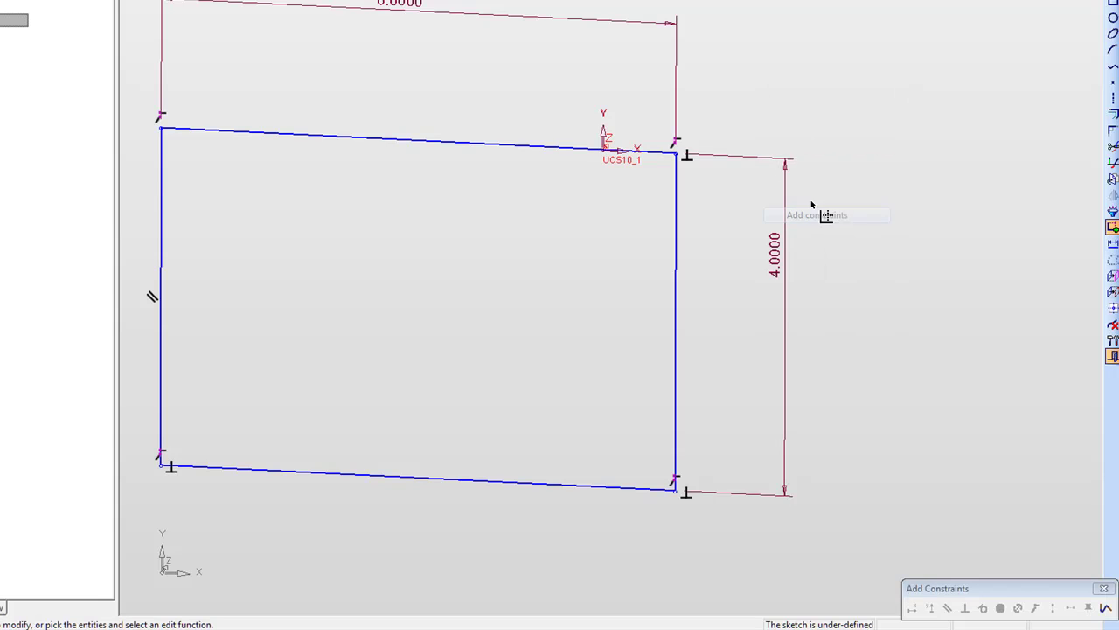
{"action": "left_click", "coordinate": [676, 153]}
{"action": "left_click", "coordinate": [603, 148]}
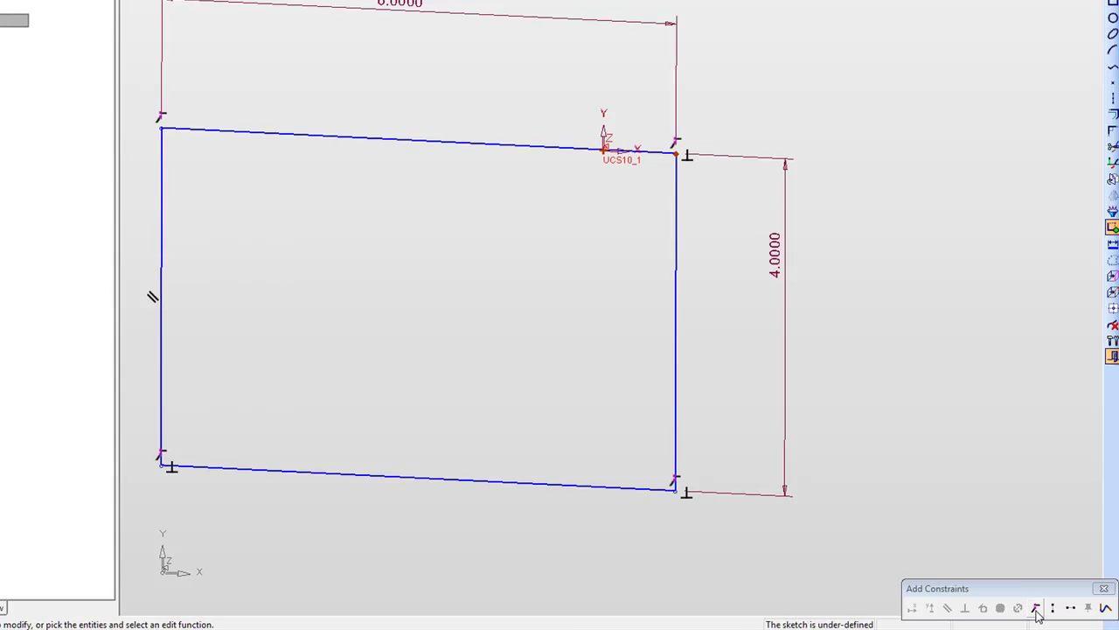
{"action": "left_click", "coordinate": [1037, 608]}
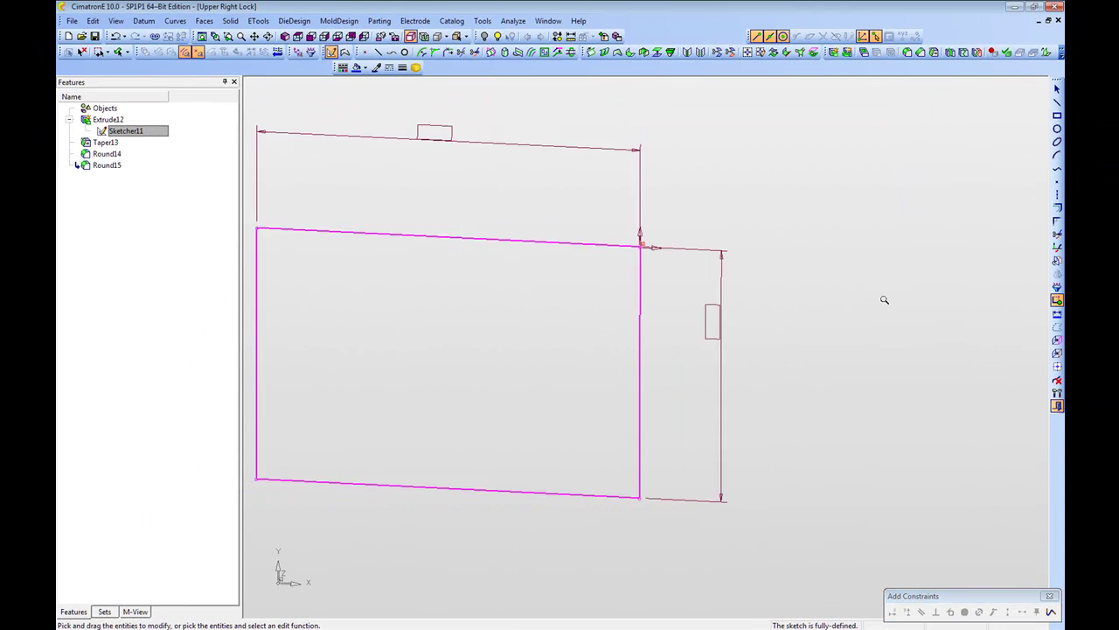
{"action": "scroll", "coordinate": [877, 252], "scroll_direction": "down", "scroll_amount": 2}
{"action": "right_click", "coordinate": [860, 277]}
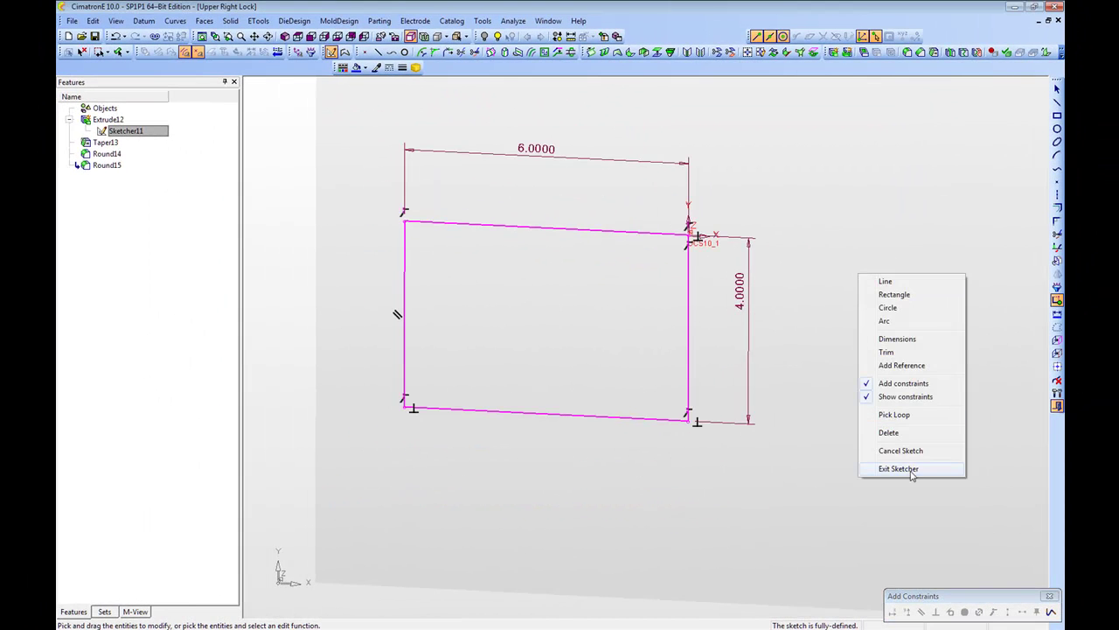
{"action": "left_click", "coordinate": [899, 469]}
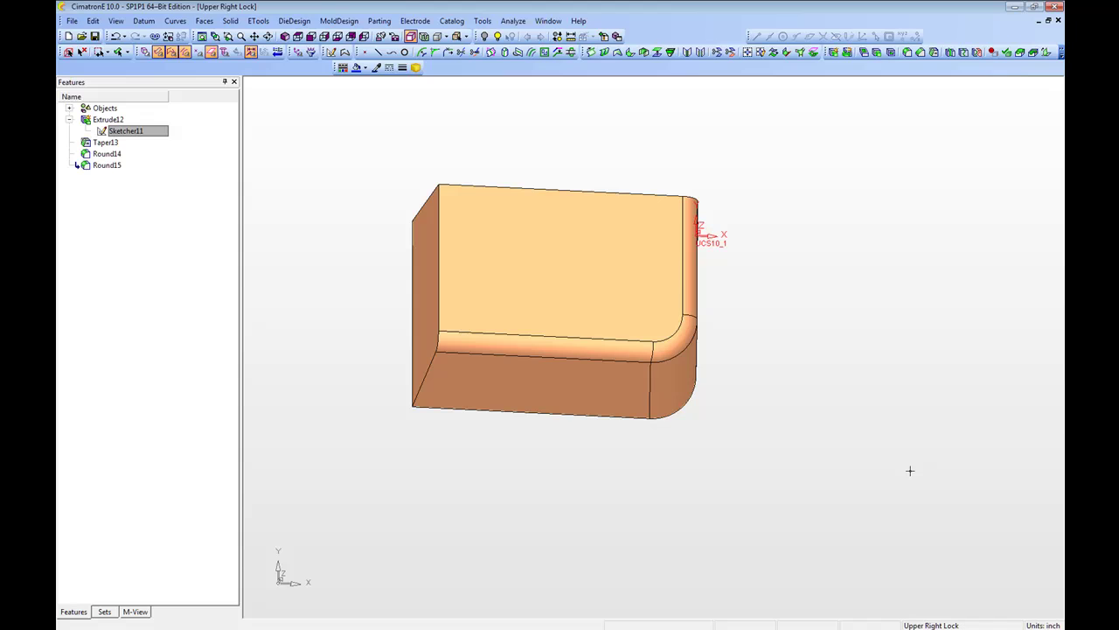
Edit the taper feature so it drafts the block's left side face instead of the right one, together with the front face.
{"action": "left_click", "coordinate": [104, 143]}
{"action": "right_click", "coordinate": [103, 144]}
{"action": "left_click", "coordinate": [120, 152]}
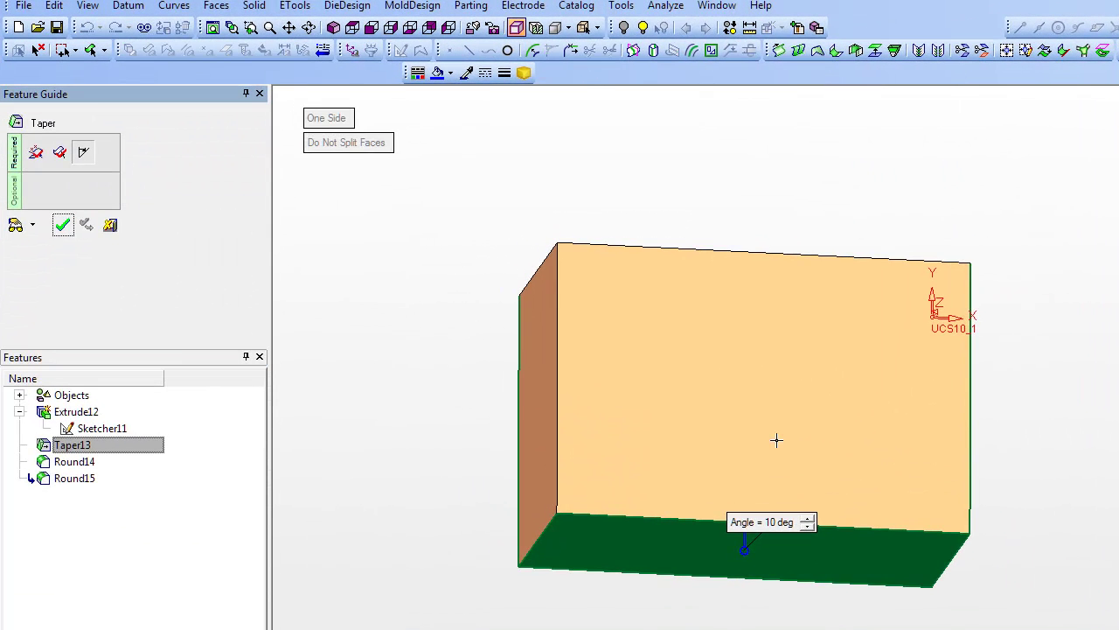
{"action": "middle_click_drag", "start_coordinate": [776, 440], "coordinate": [694, 275]}
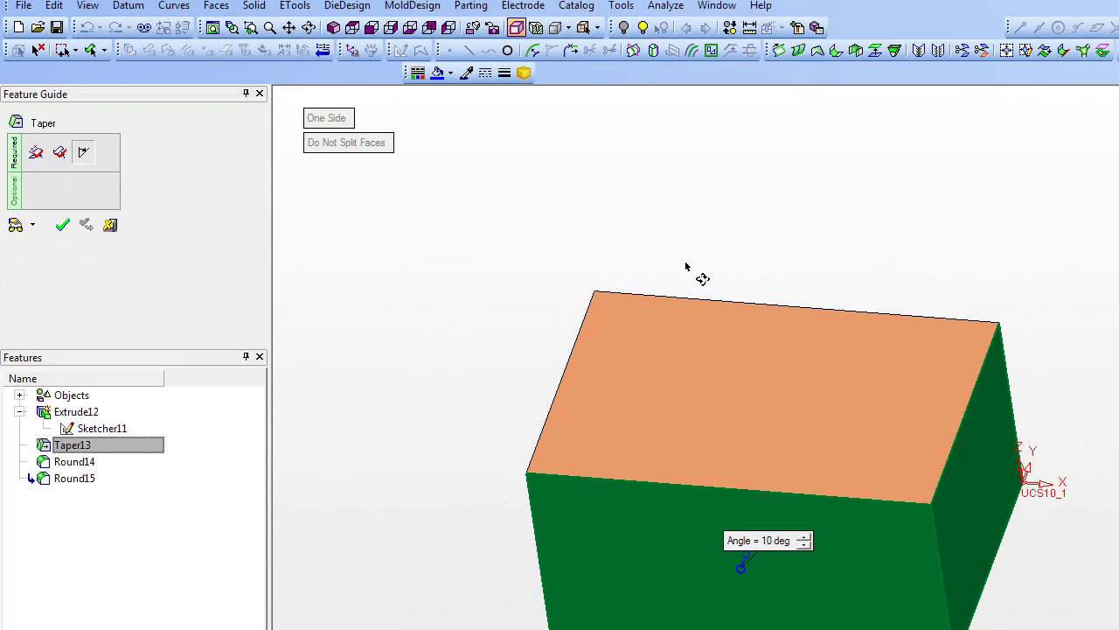
{"action": "left_click", "coordinate": [61, 154]}
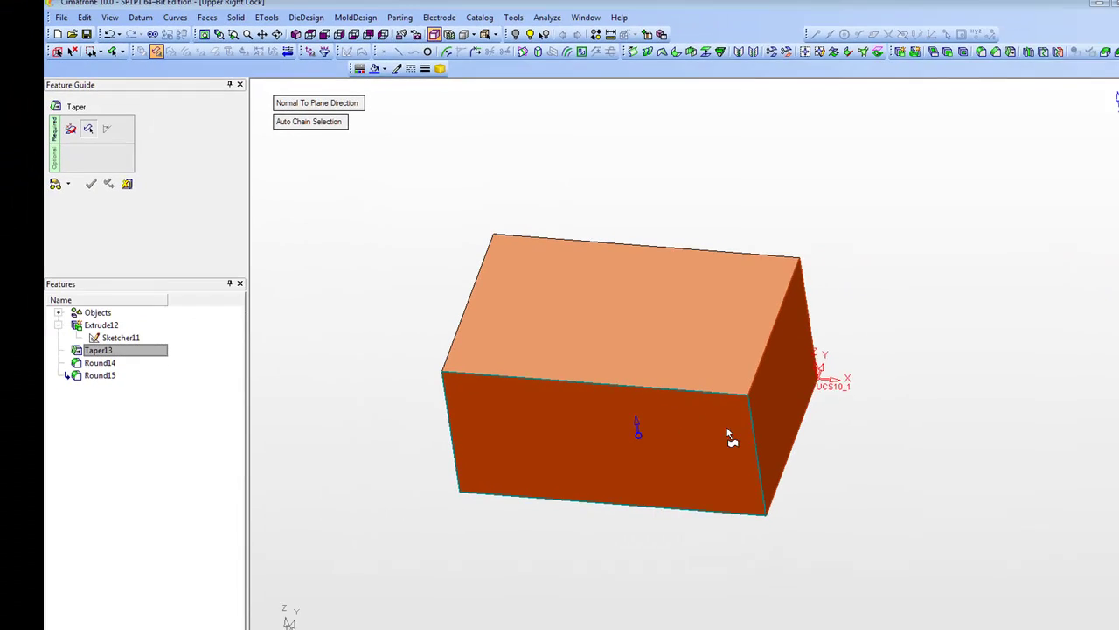
{"action": "middle_click_drag", "start_coordinate": [790, 398], "coordinate": [474, 361]}
{"action": "left_click", "coordinate": [449, 332]}
{"action": "middle_click", "coordinate": [514, 162]}
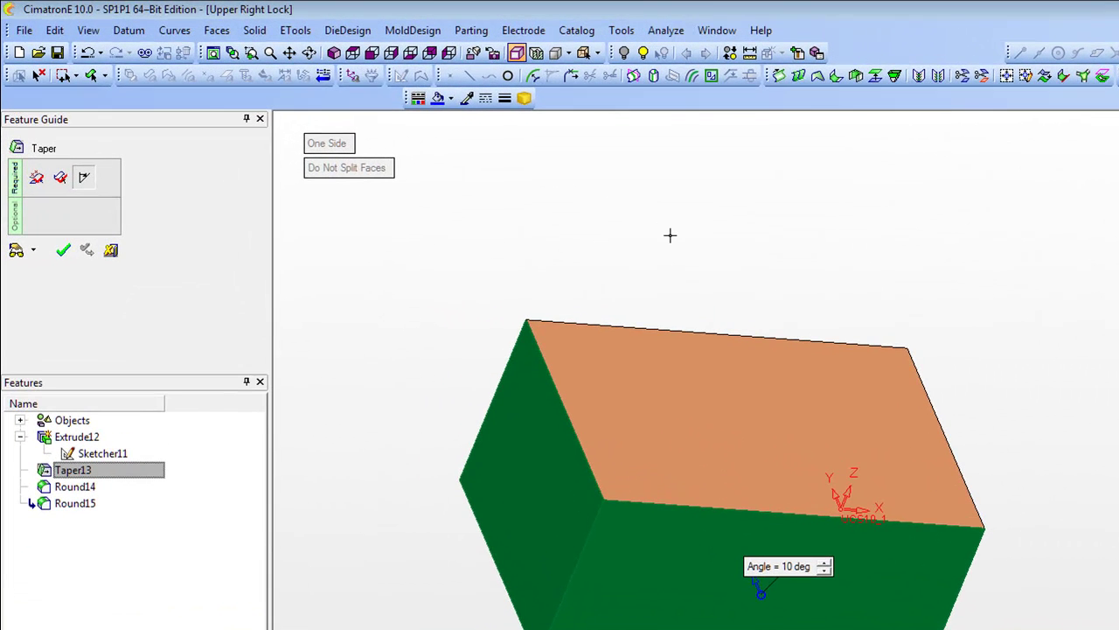
{"action": "middle_click", "coordinate": [670, 235]}
{"action": "left_click", "coordinate": [626, 238]}
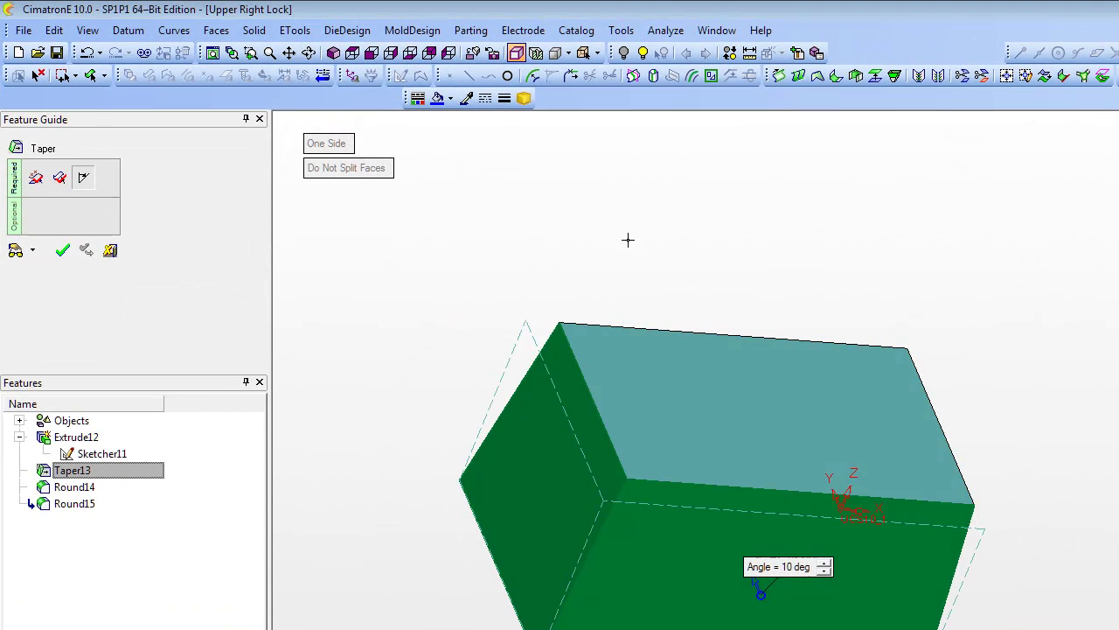
{"action": "middle_click", "coordinate": [756, 257]}
{"action": "left_click", "coordinate": [757, 261]}
Edit the vertical corner round so it applies to the front-left vertical edge instead of the front-right one.
{"action": "middle_click_drag", "start_coordinate": [796, 390], "coordinate": [912, 375], "text": "ctrl"}
{"action": "left_click_drag", "start_coordinate": [912, 375], "coordinate": [935, 377], "text": "ctrl"}
{"action": "right_click", "coordinate": [82, 225]}
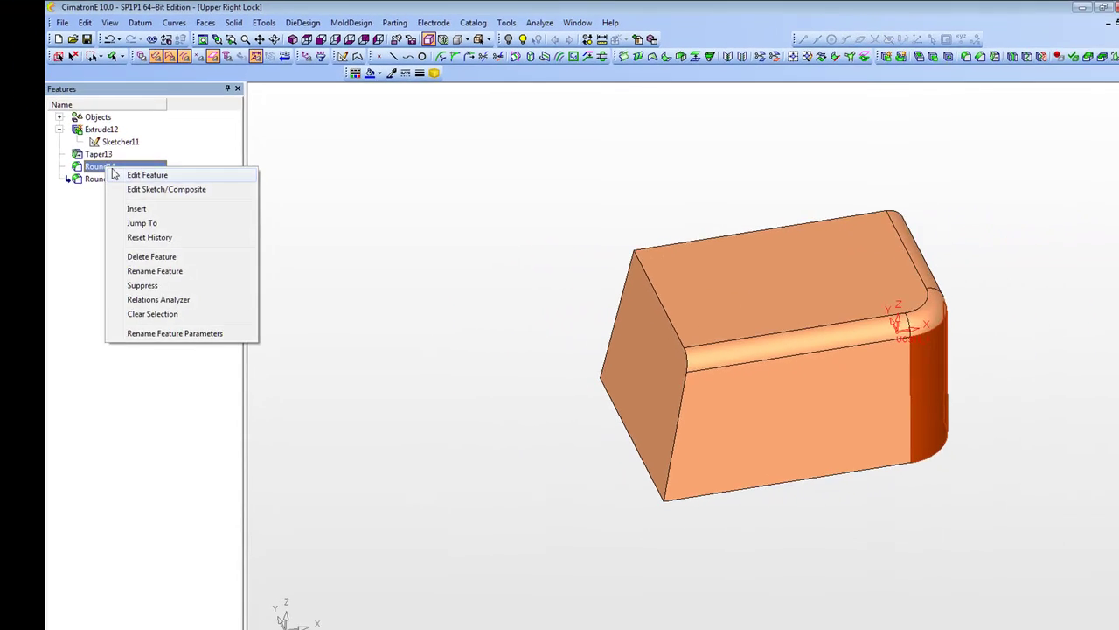
{"action": "left_click", "coordinate": [114, 175]}
{"action": "middle_click_drag", "start_coordinate": [960, 384], "coordinate": [747, 280]}
{"action": "left_click", "coordinate": [81, 123]}
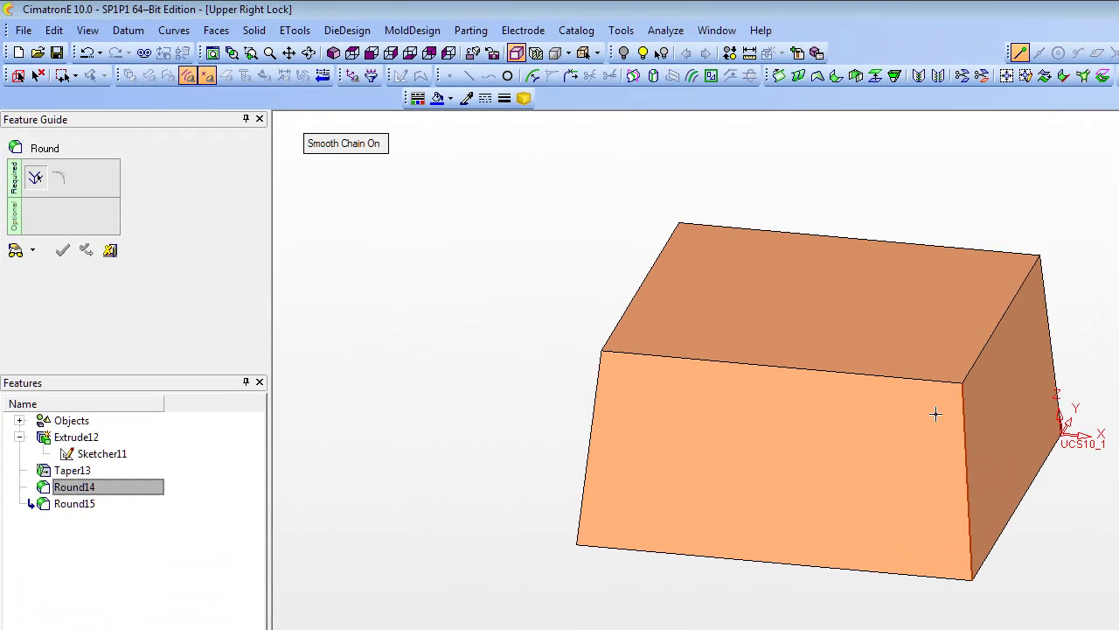
{"action": "middle_click_drag", "start_coordinate": [966, 416], "coordinate": [678, 436]}
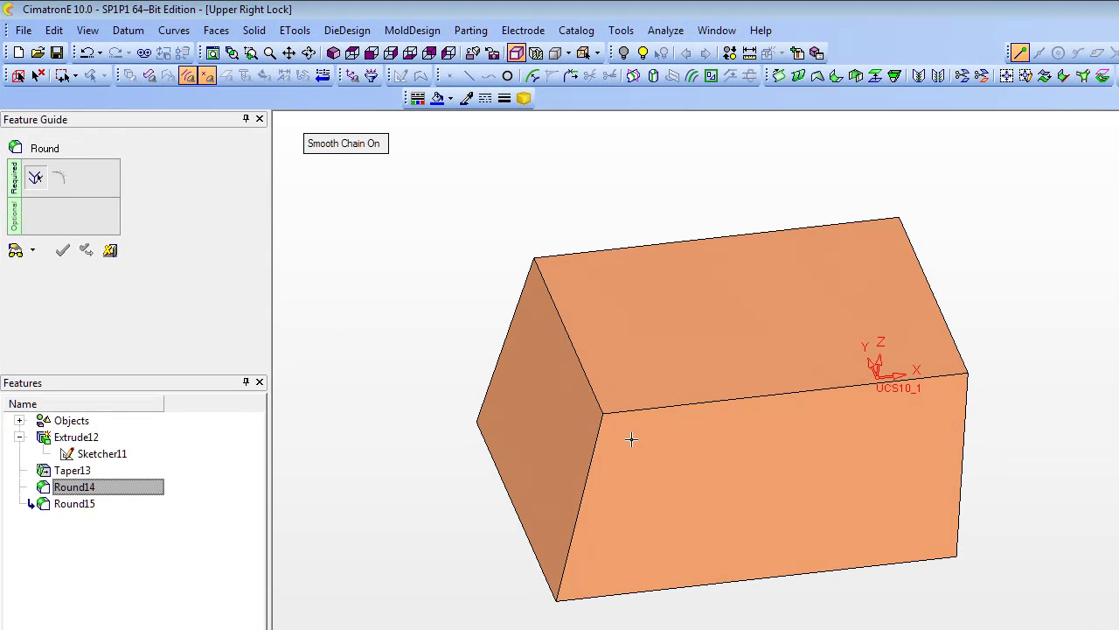
{"action": "left_click", "coordinate": [602, 433]}
{"action": "middle_click", "coordinate": [647, 459]}
{"action": "middle_click", "coordinate": [394, 391]}
{"action": "left_click", "coordinate": [395, 394]}
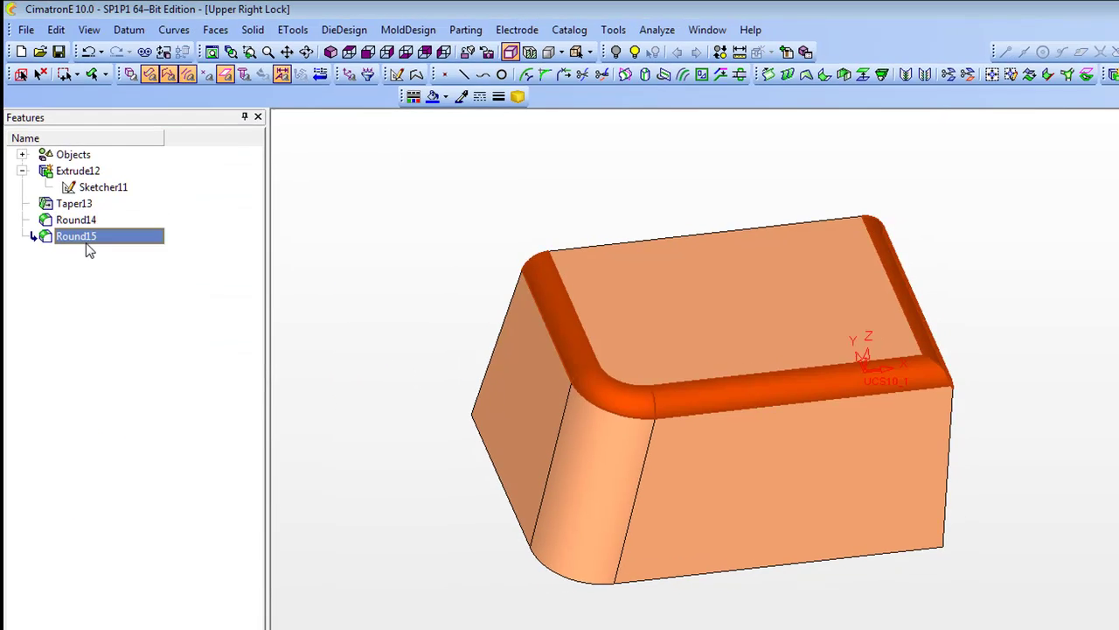
Edit the top edge round so it applies to the smooth chain along the block's left and front top edges instead of the right one.
{"action": "right_click", "coordinate": [77, 242]}
{"action": "left_click", "coordinate": [145, 254]}
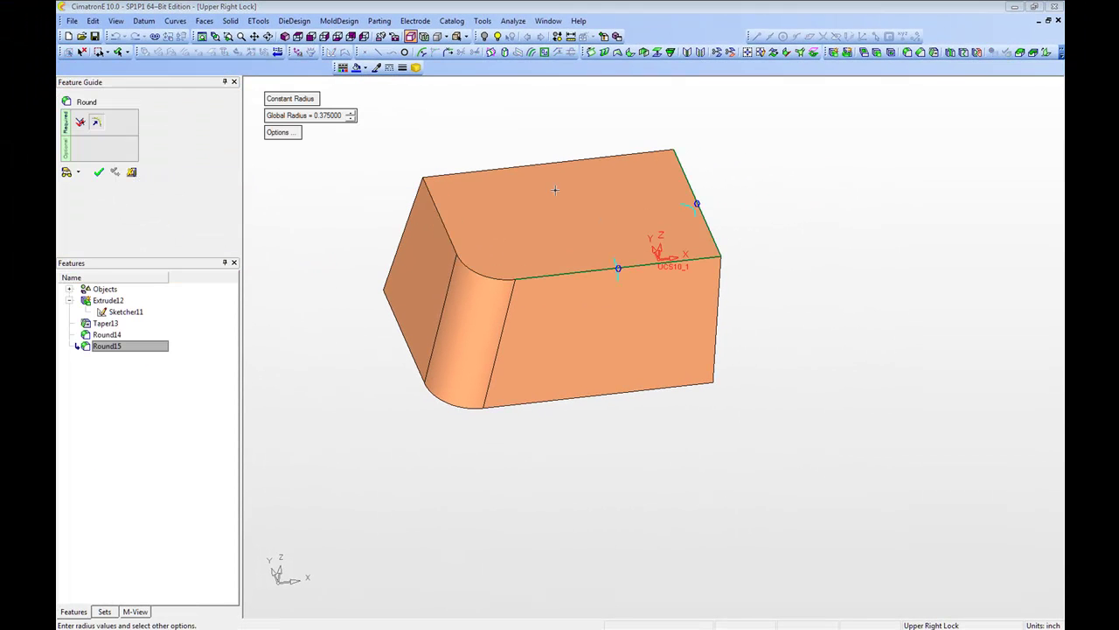
{"action": "left_click", "coordinate": [79, 123]}
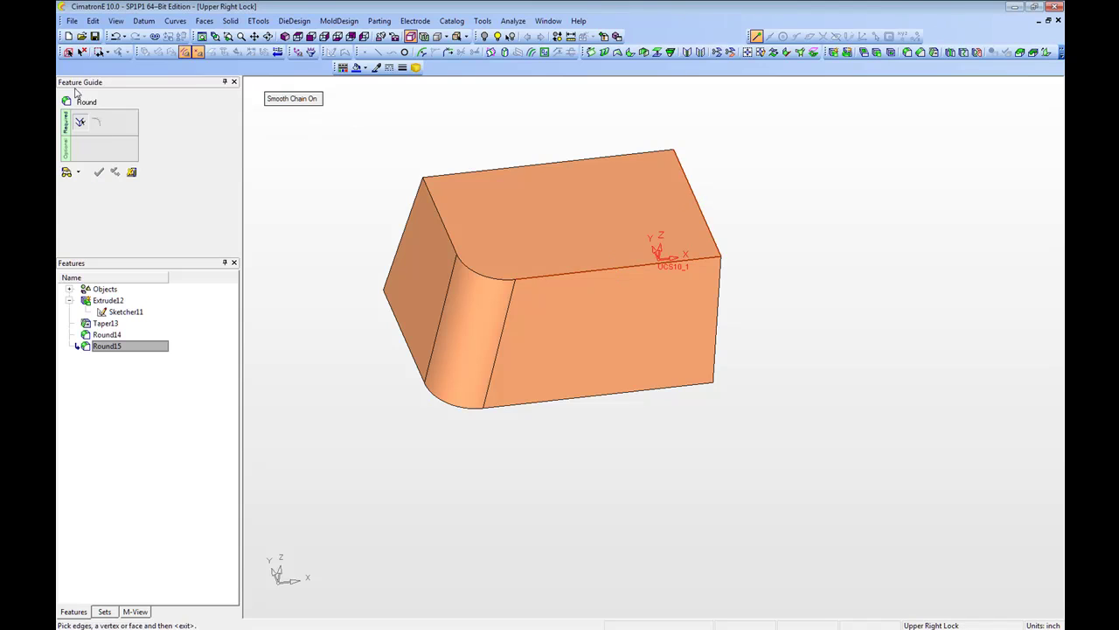
{"action": "left_click", "coordinate": [434, 206]}
{"action": "middle_click", "coordinate": [457, 123]}
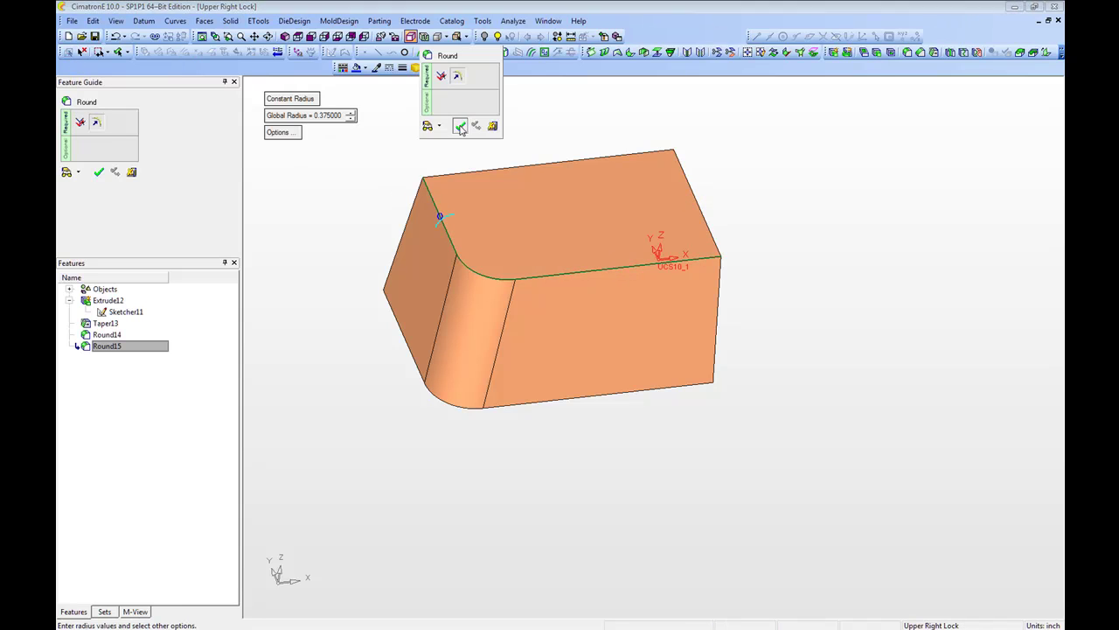
{"action": "left_click", "coordinate": [460, 127]}
{"action": "scroll", "coordinate": [462, 127], "scroll_direction": "down", "scroll_amount": 2}
{"action": "middle_click_drag", "start_coordinate": [525, 341], "coordinate": [543, 324], "text": "ctrl"}
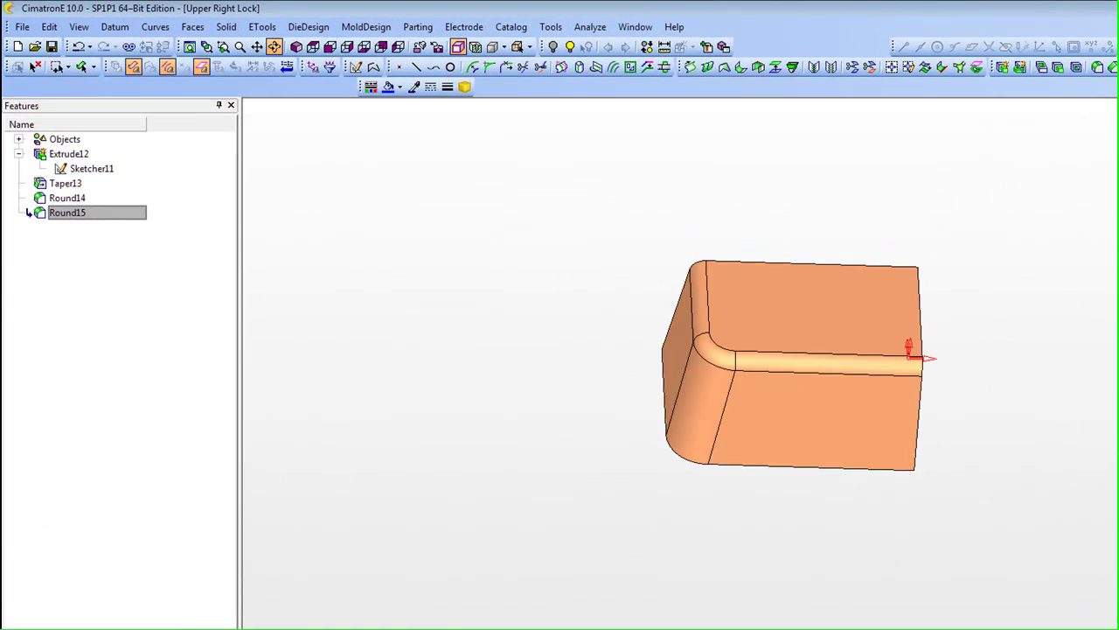
{"action": "mouse_move", "coordinate": [752, 363]}
{"action": "middle_mouse_down"}
{"action": "mouse_move", "coordinate": [717, 385]}
{"action": "mouse_move", "coordinate": [647, 359]}
{"action": "mouse_move", "coordinate": [679, 417]}
{"action": "mouse_move", "coordinate": [712, 429]}
{"action": "mouse_move", "coordinate": [720, 300]}
{"action": "mouse_move", "coordinate": [748, 352]}
{"action": "middle_mouse_up"}
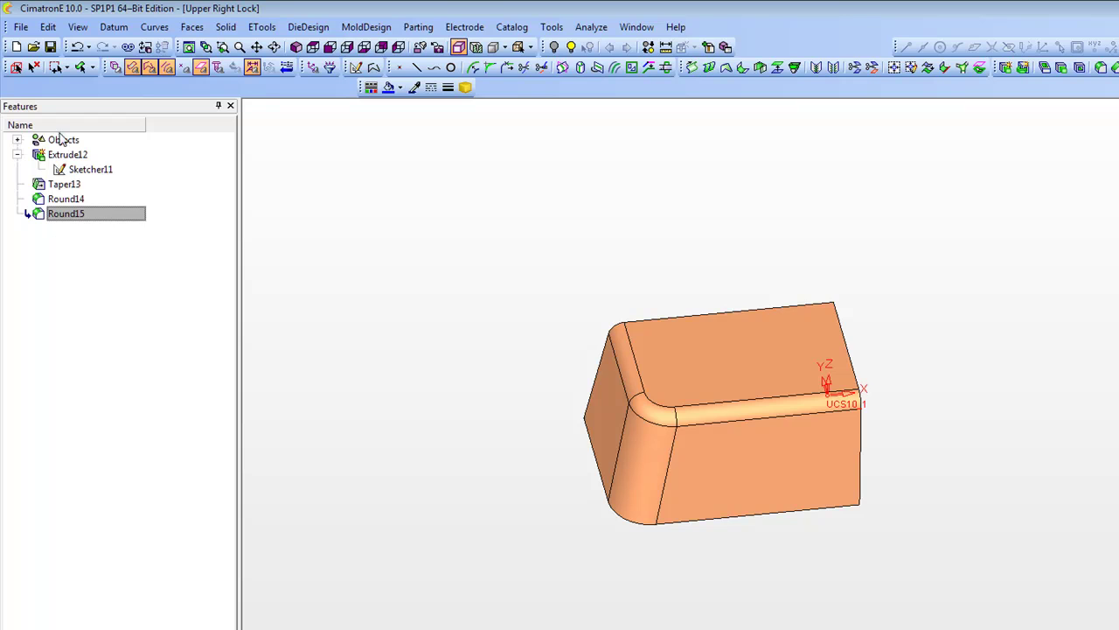
Display the base extrude's dimensions and review the block's list of leading dimensions.
{"action": "double_click", "coordinate": [684, 360]}
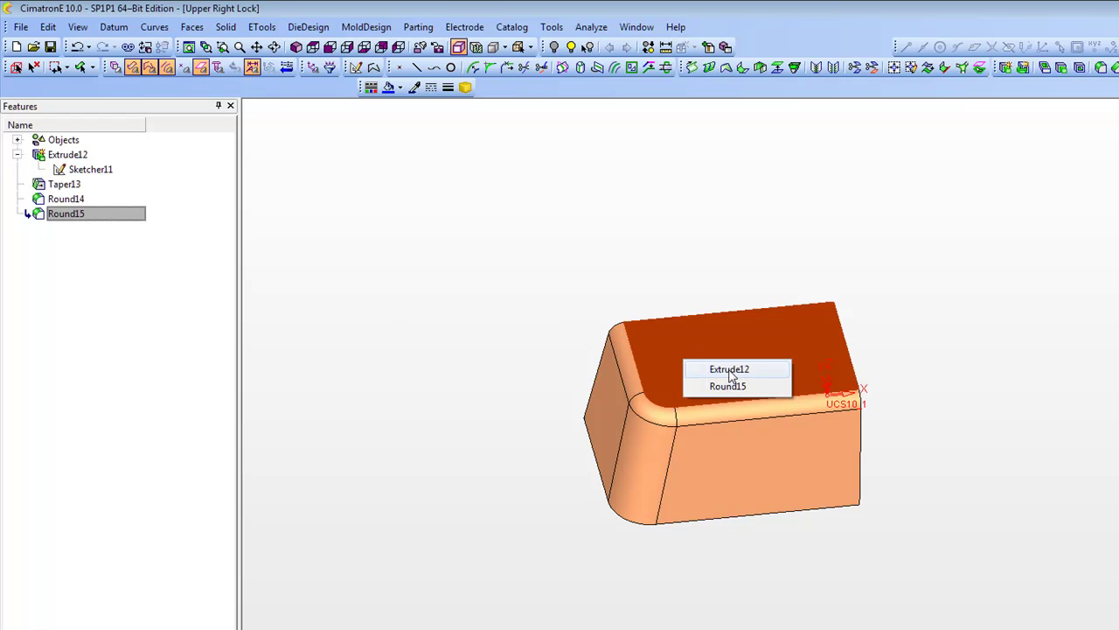
{"action": "middle_click_drag", "start_coordinate": [826, 423], "coordinate": [760, 402]}
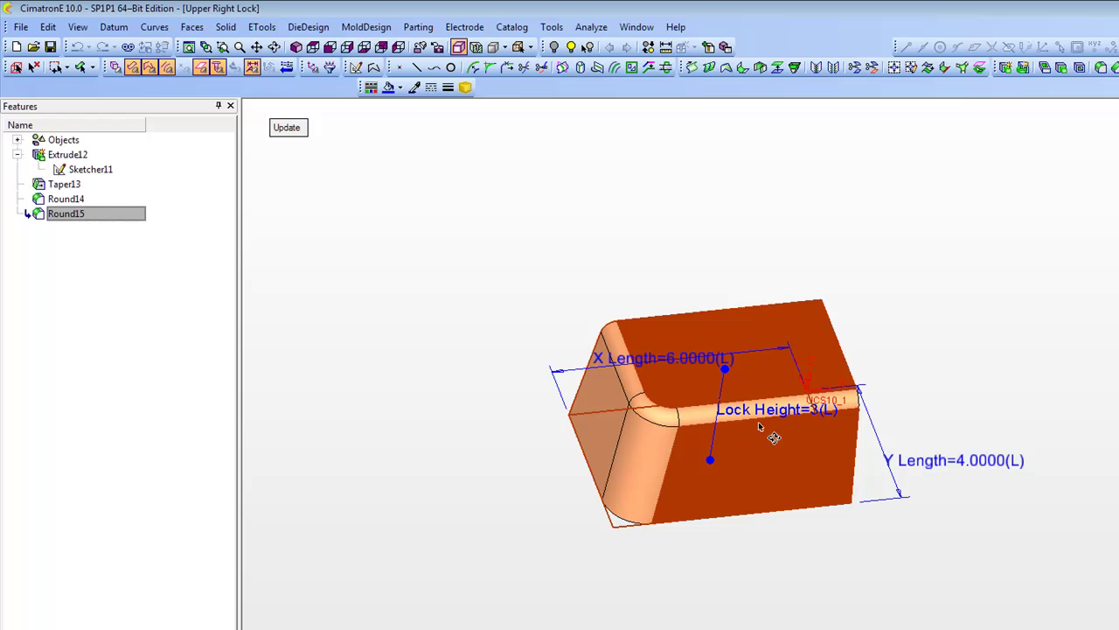
{"action": "left_click", "coordinate": [47, 27]}
{"action": "left_click", "coordinate": [94, 254]}
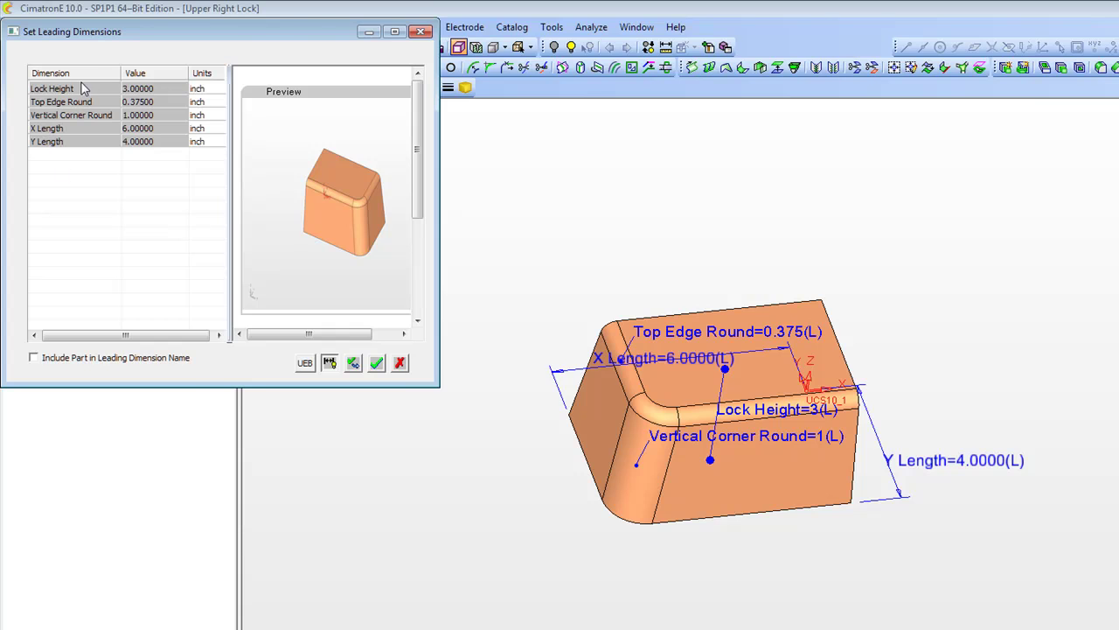
{"action": "mouse_move", "coordinate": [661, 421]}
{"action": "middle_mouse_down"}
{"action": "mouse_move", "coordinate": [624, 420]}
{"action": "mouse_move", "coordinate": [638, 423]}
{"action": "middle_mouse_up"}
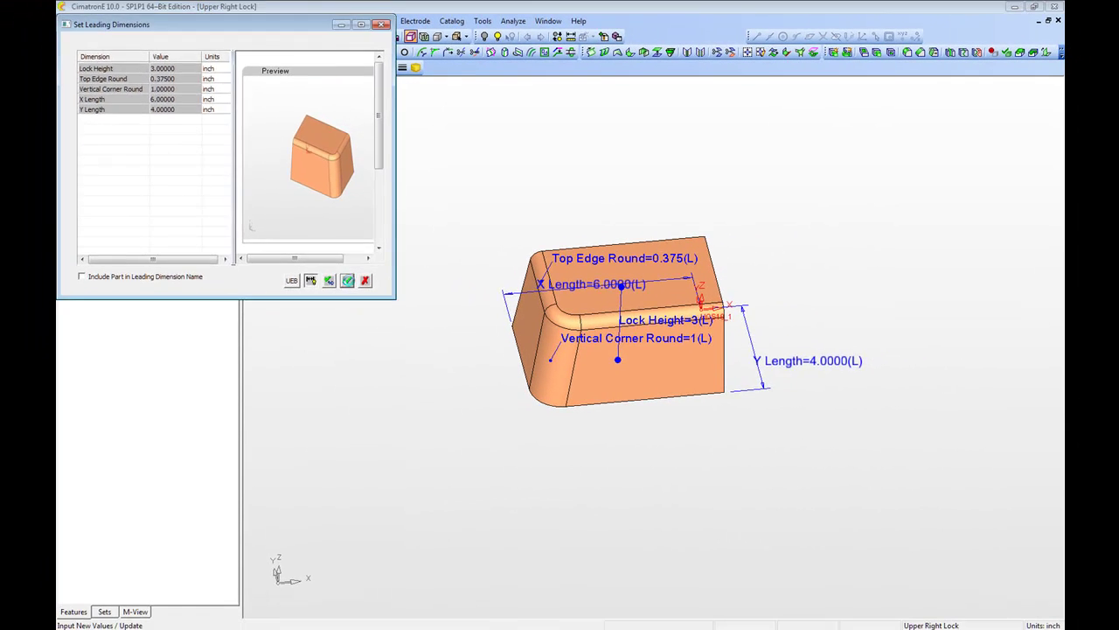
{"action": "left_click", "coordinate": [347, 280]}
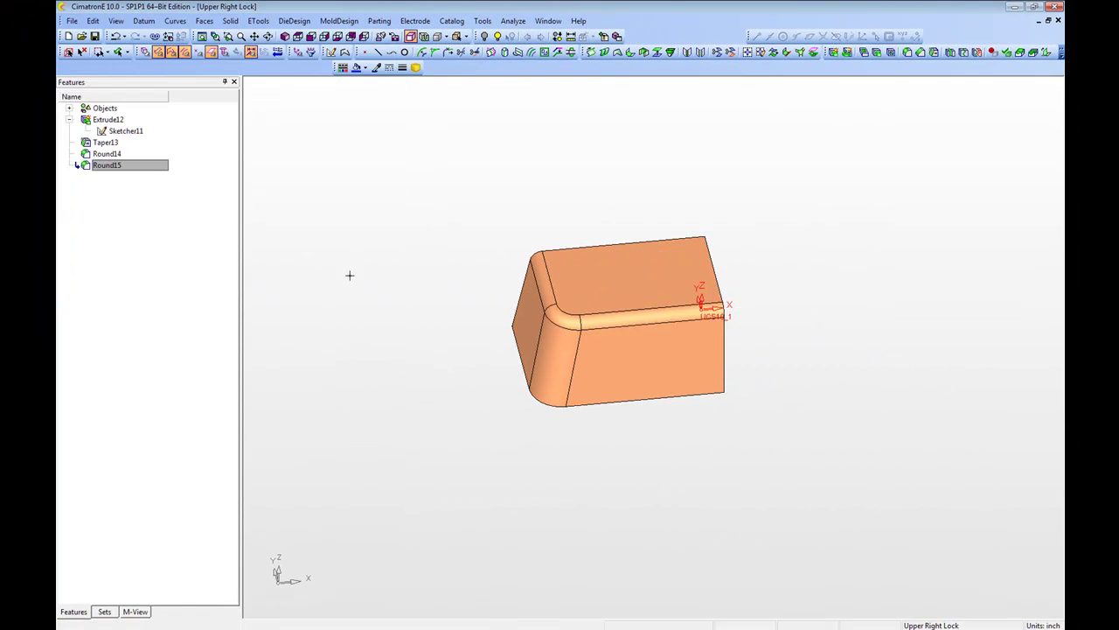
Save and close the Upper Right Lock part, returning to the 170131_MD assembly.
{"action": "left_click", "coordinate": [95, 40]}
{"action": "left_click", "coordinate": [1058, 20]}
{"action": "middle_click_drag", "start_coordinate": [651, 145], "coordinate": [663, 172], "text": "ctrl"}
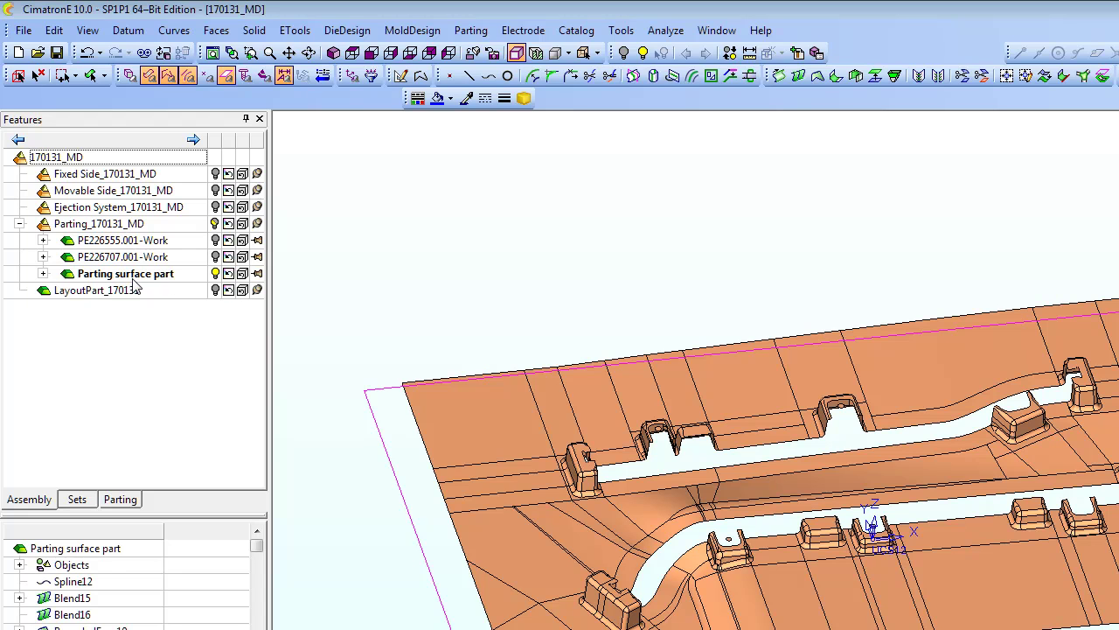
Start a parametric import of Upper Left Lock.elt from the 1_JB_CATALOG folder into the parting surface part.
{"action": "left_click", "coordinate": [23, 30]}
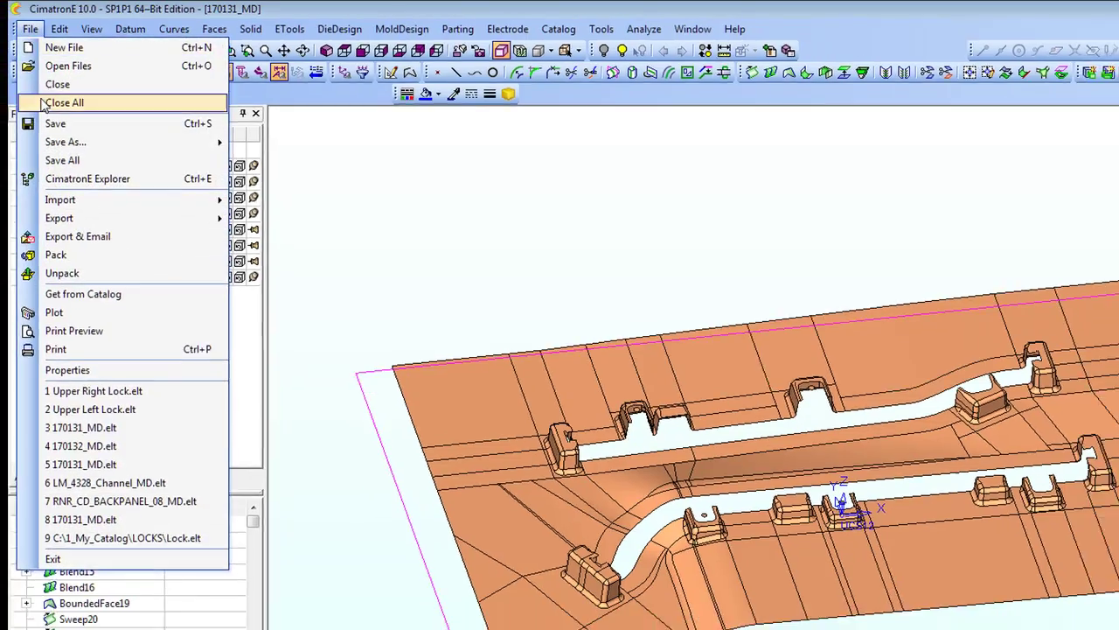
{"action": "mouse_move", "coordinate": [174, 203]}
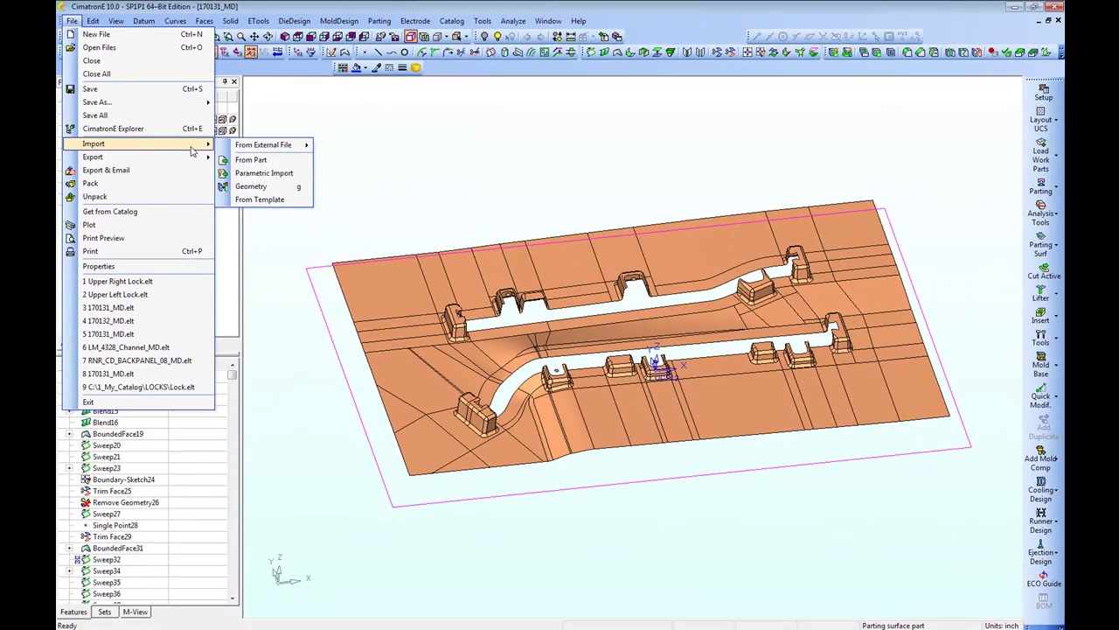
{"action": "left_click", "coordinate": [263, 174]}
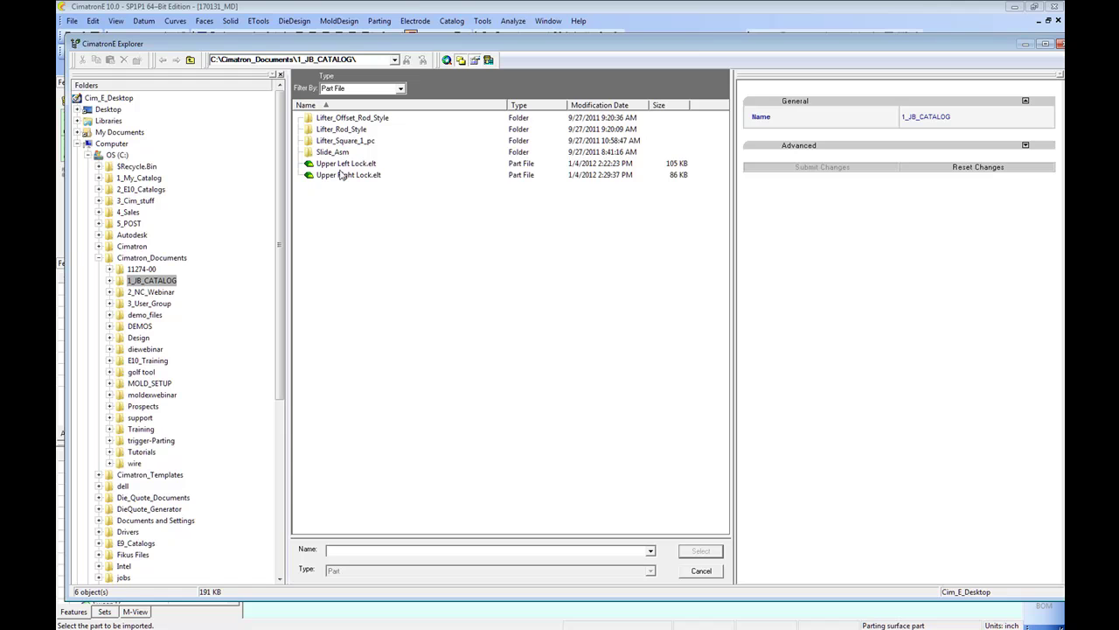
{"action": "left_click", "coordinate": [346, 163]}
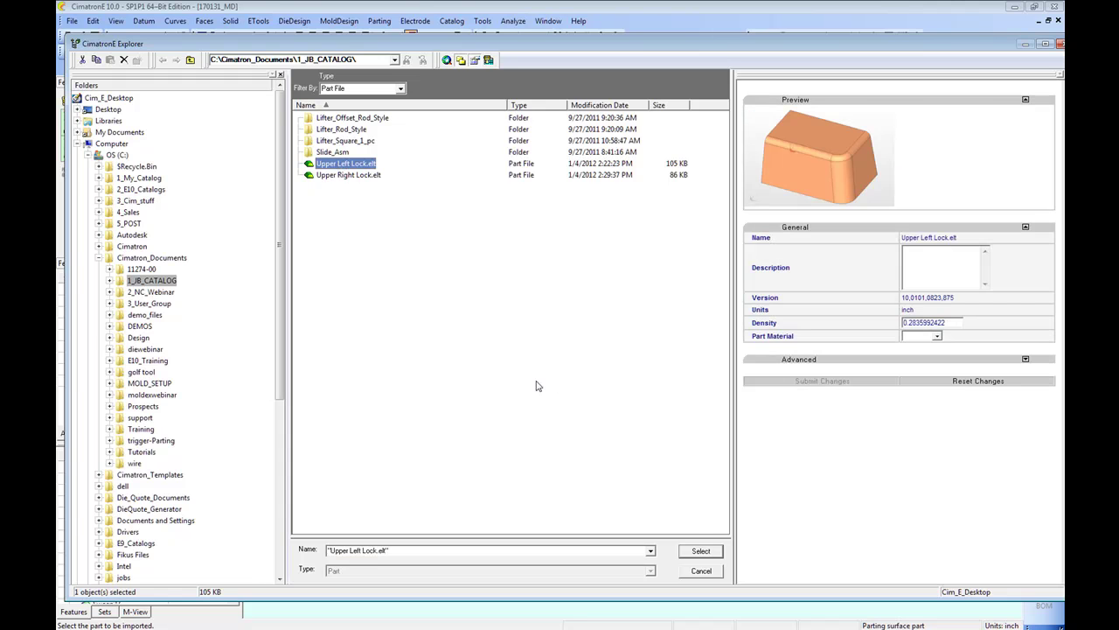
{"action": "left_click", "coordinate": [708, 551]}
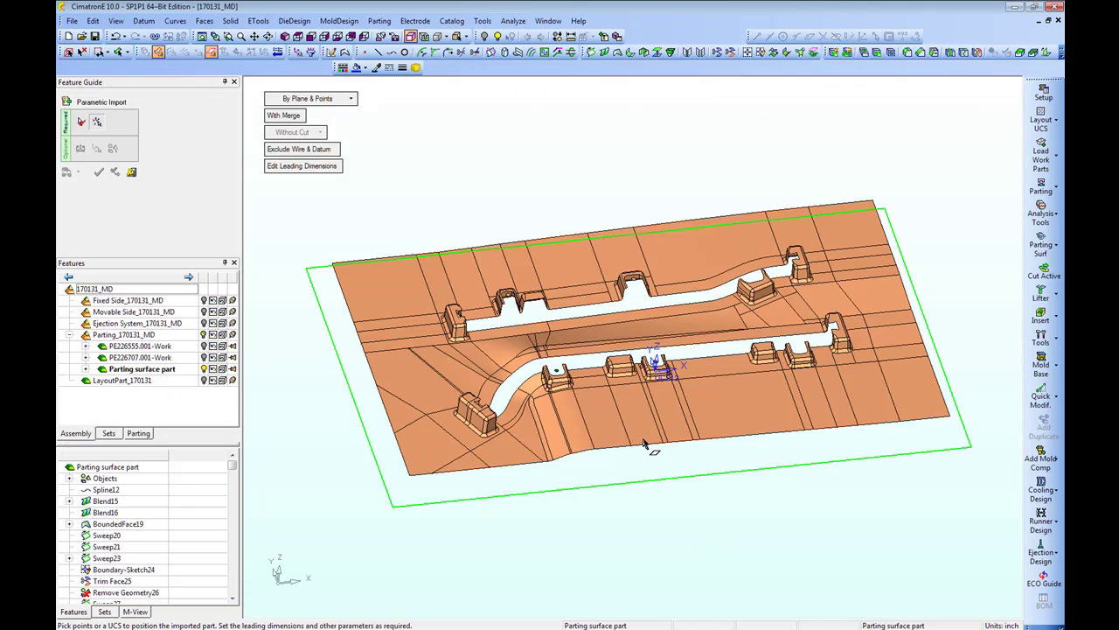
Position the imported lock by plane and points, picking the rectangular plane below the parting surface as its reference plane.
{"action": "left_click", "coordinate": [332, 98]}
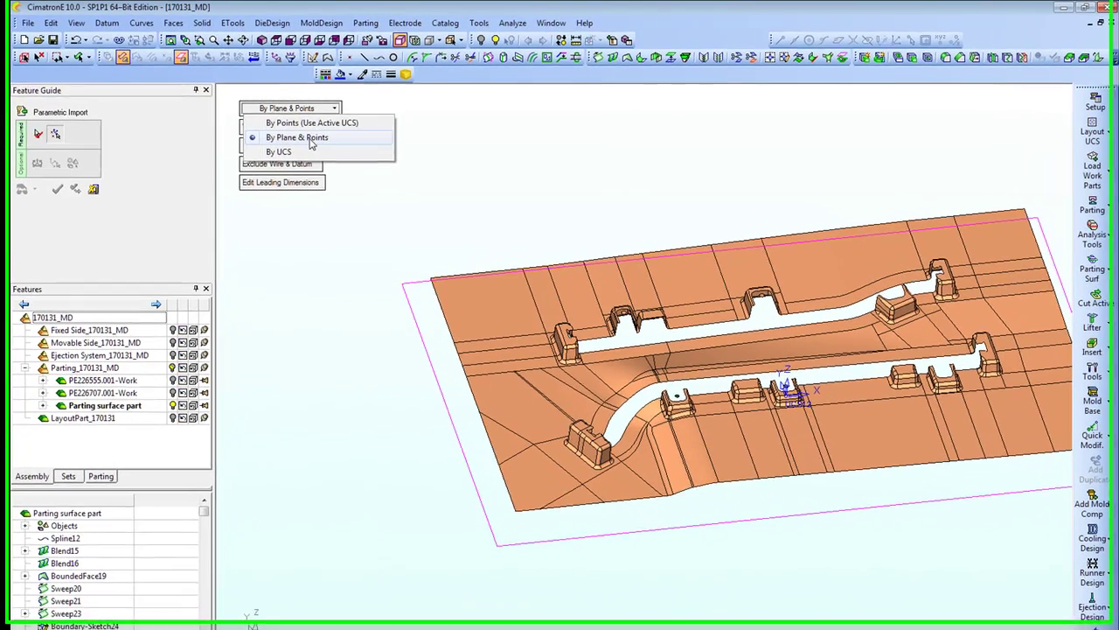
{"action": "left_click", "coordinate": [329, 127]}
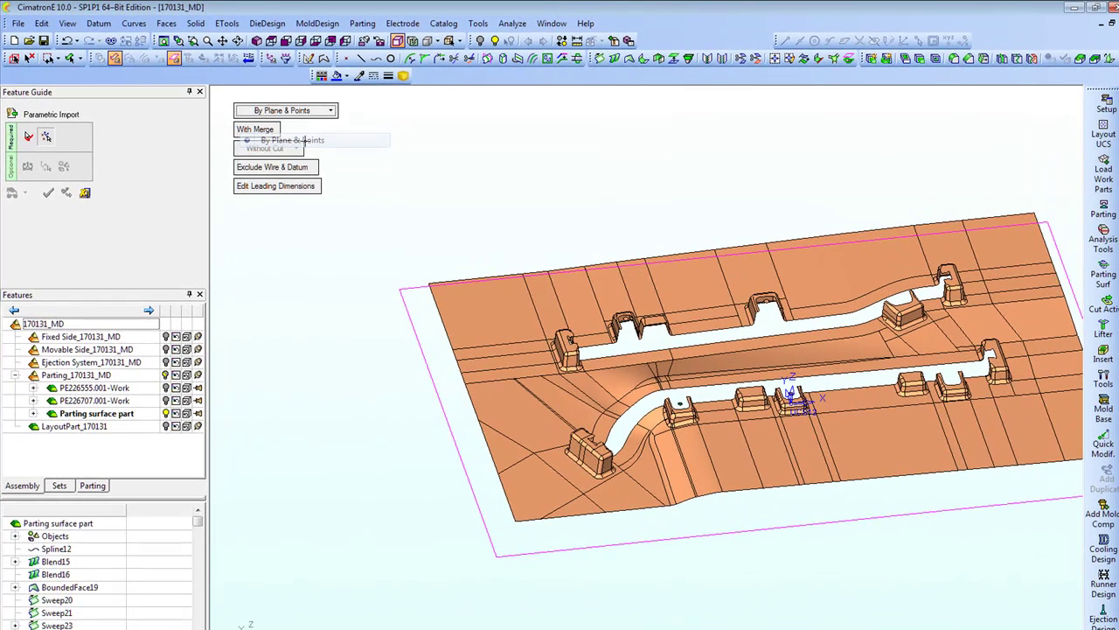
{"action": "left_click", "coordinate": [415, 336]}
{"action": "middle_click_drag", "start_coordinate": [396, 313], "coordinate": [358, 283]}
{"action": "left_click_drag", "start_coordinate": [359, 285], "coordinate": [380, 283]}
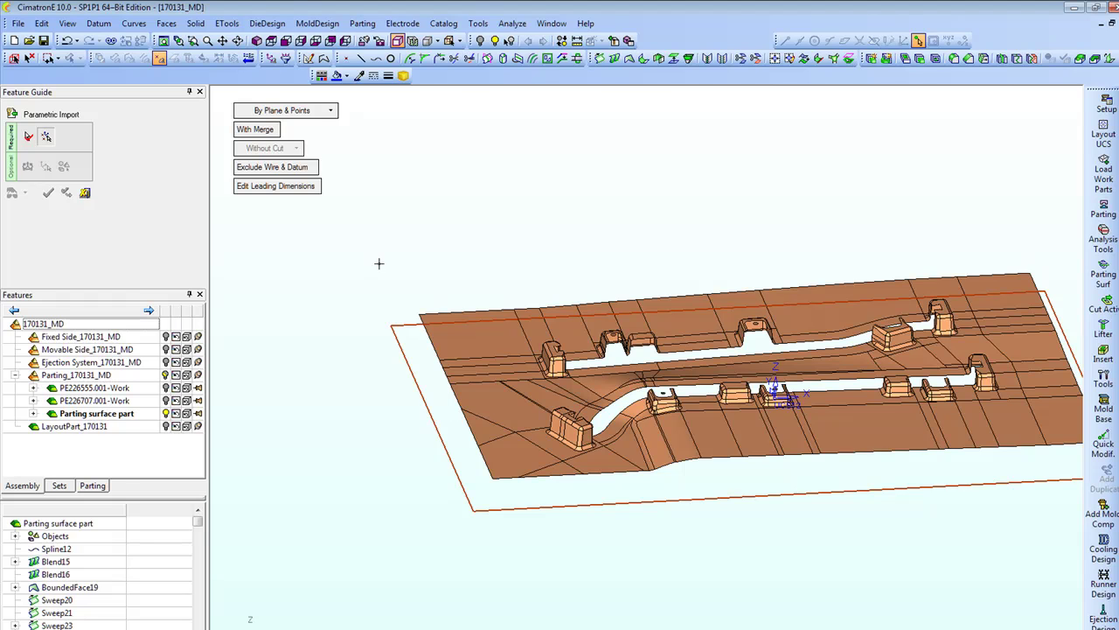
Project the parting surface's back-left corner onto the reference plane in a sketch, and place the lock at the projected point.
{"action": "left_click", "coordinate": [308, 58]}
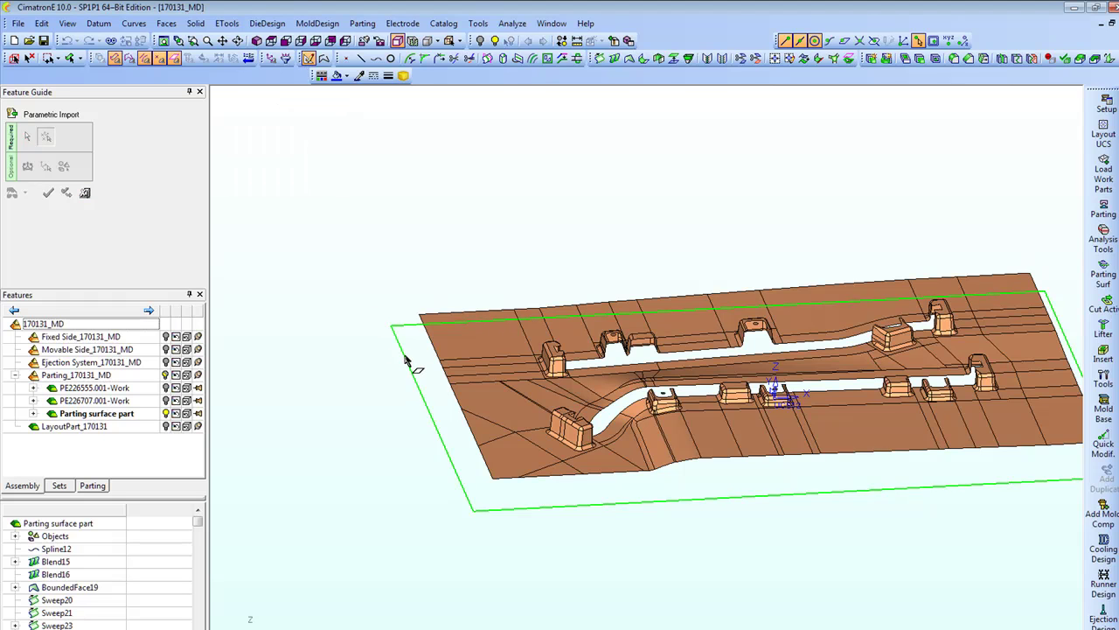
{"action": "left_click", "coordinate": [411, 366]}
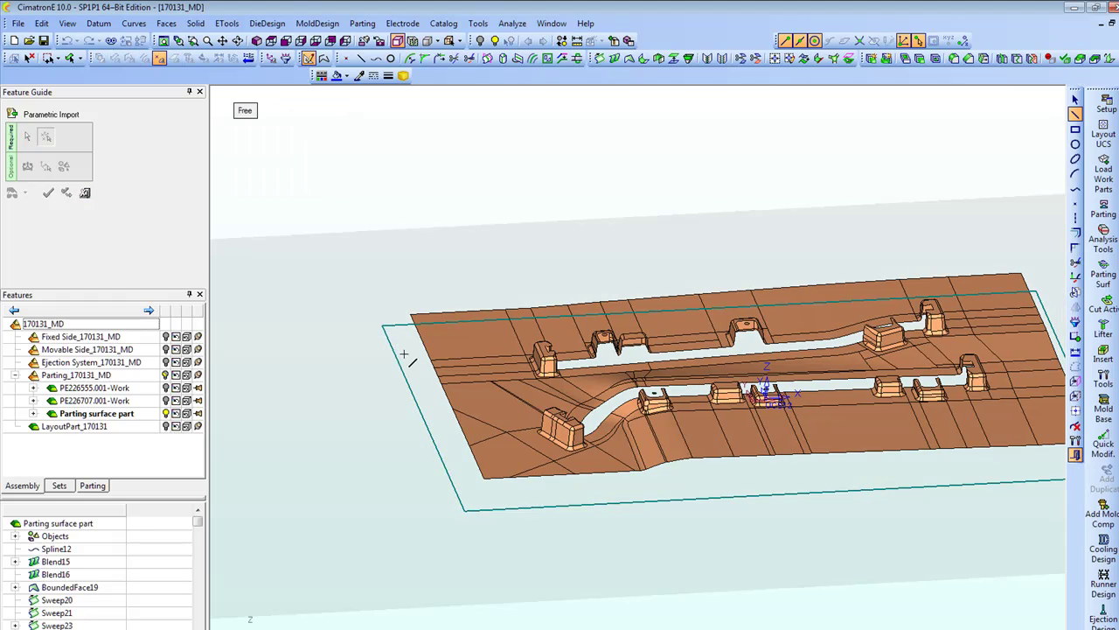
{"action": "left_click", "coordinate": [1075, 381]}
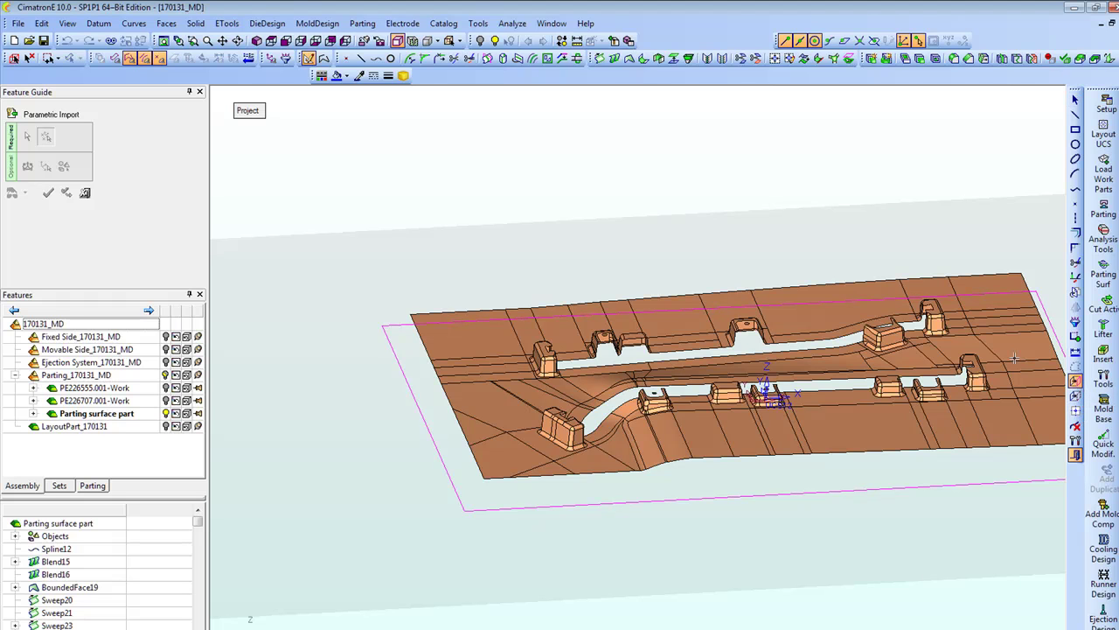
{"action": "left_click", "coordinate": [410, 316]}
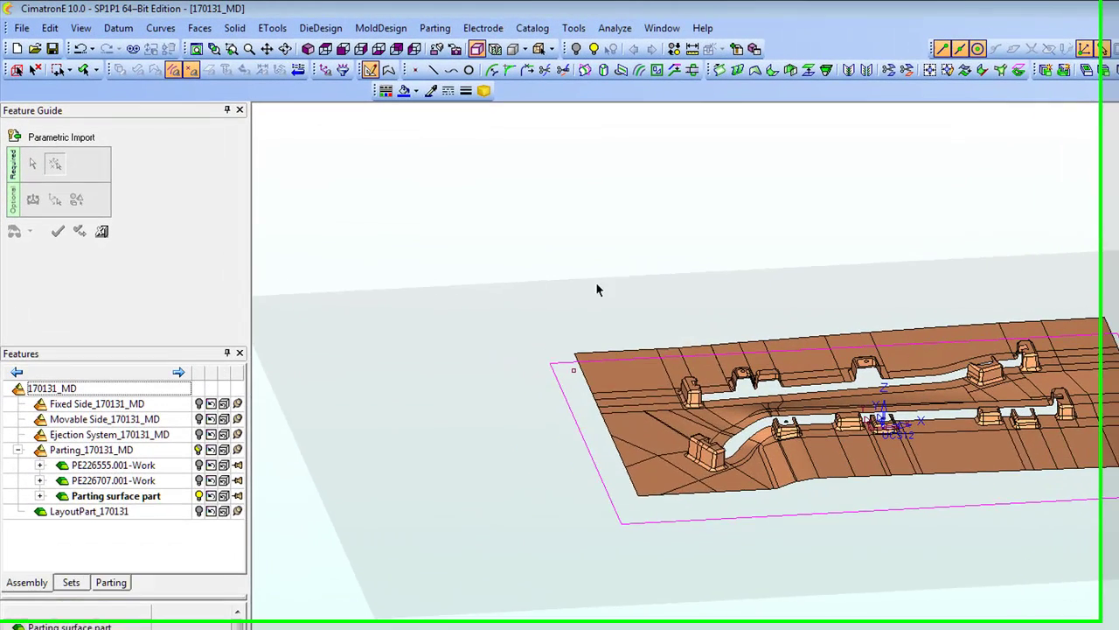
{"action": "right_click", "coordinate": [497, 235]}
{"action": "left_click", "coordinate": [665, 555]}
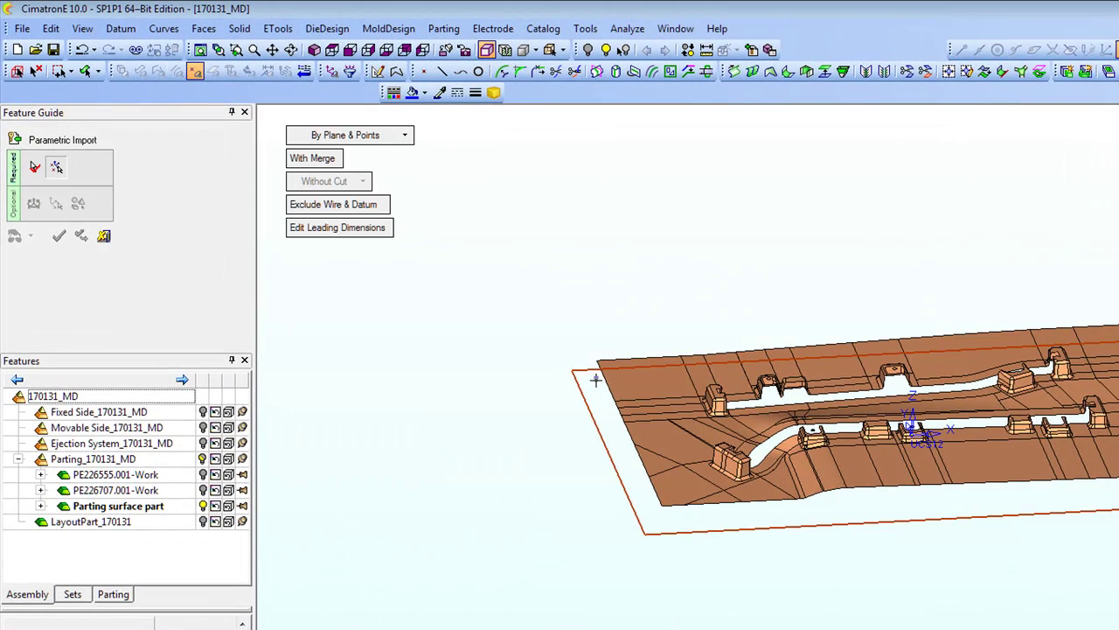
{"action": "left_click", "coordinate": [595, 383]}
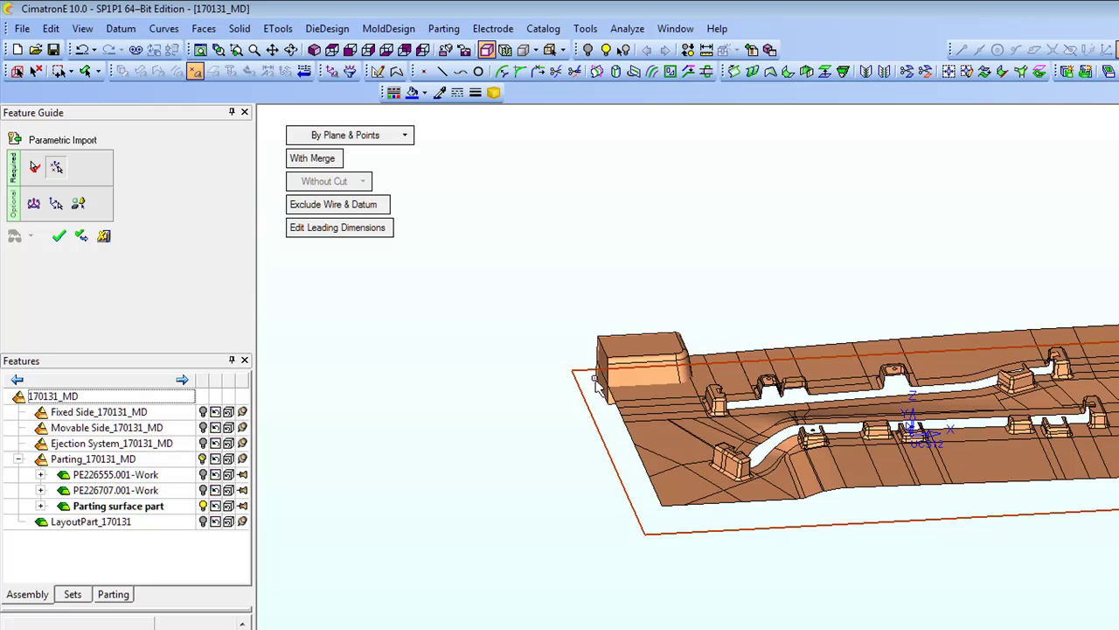
Inspect the lock's placement relative to the reference plane and the parting surface in front and angled views.
{"action": "right_click_drag", "start_coordinate": [567, 530], "coordinate": [665, 472], "text": "ctrl"}
{"action": "left_click_drag", "start_coordinate": [664, 472], "coordinate": [707, 445], "text": "ctrl"}
{"action": "middle_click_drag", "start_coordinate": [722, 456], "coordinate": [714, 340]}
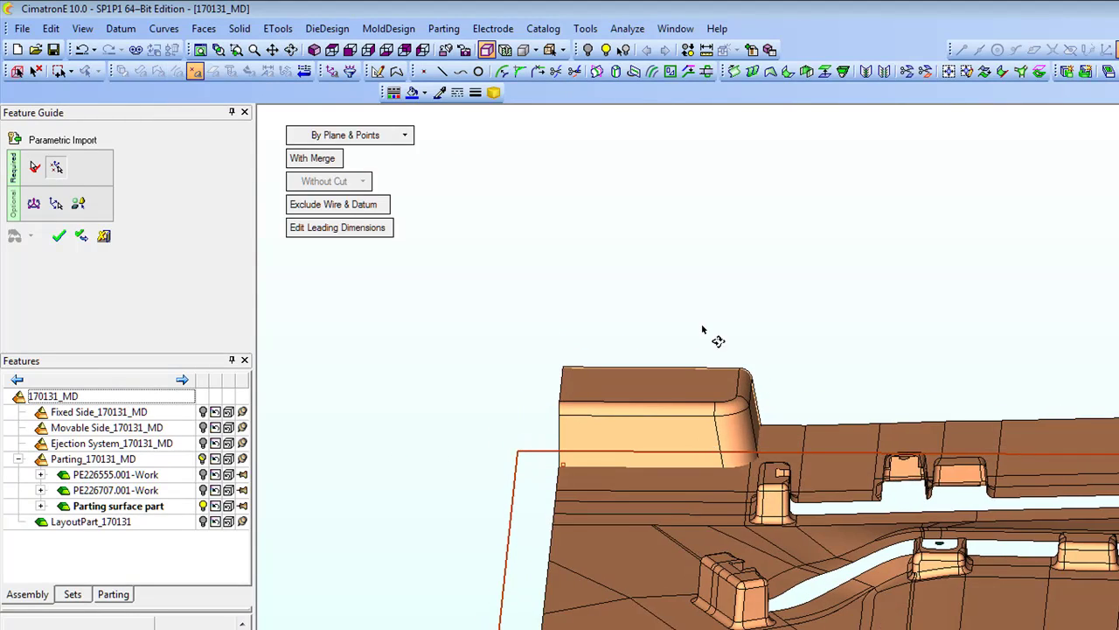
{"action": "left_click", "coordinate": [350, 50]}
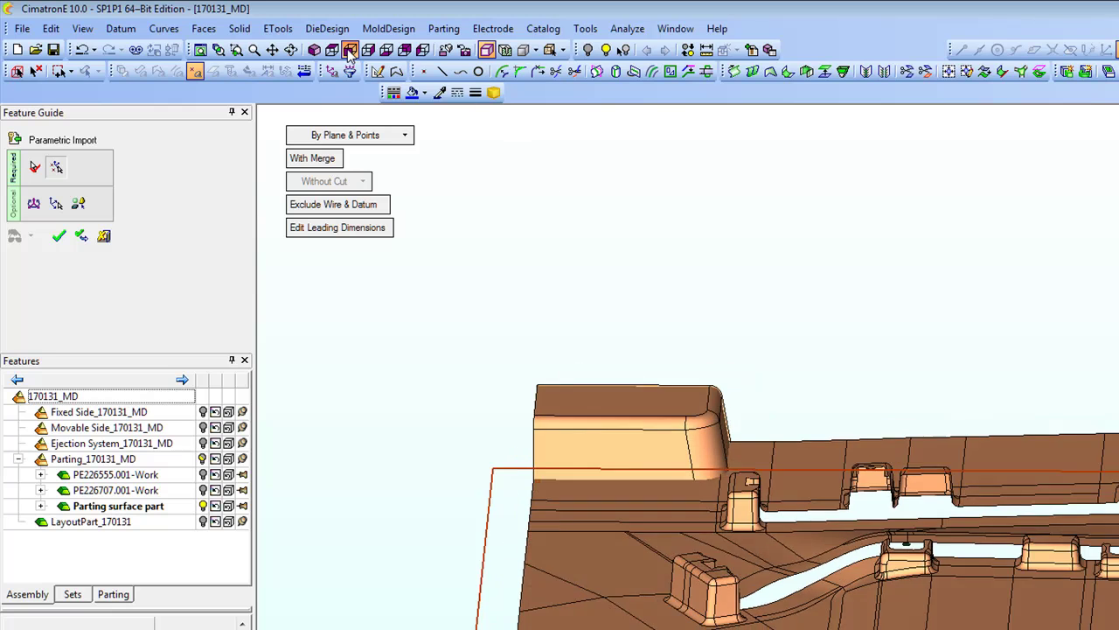
{"action": "middle_click_drag", "start_coordinate": [667, 347], "coordinate": [710, 143], "text": "ctrl"}
{"action": "middle_click_drag", "start_coordinate": [824, 432], "coordinate": [818, 312], "text": "ctrl"}
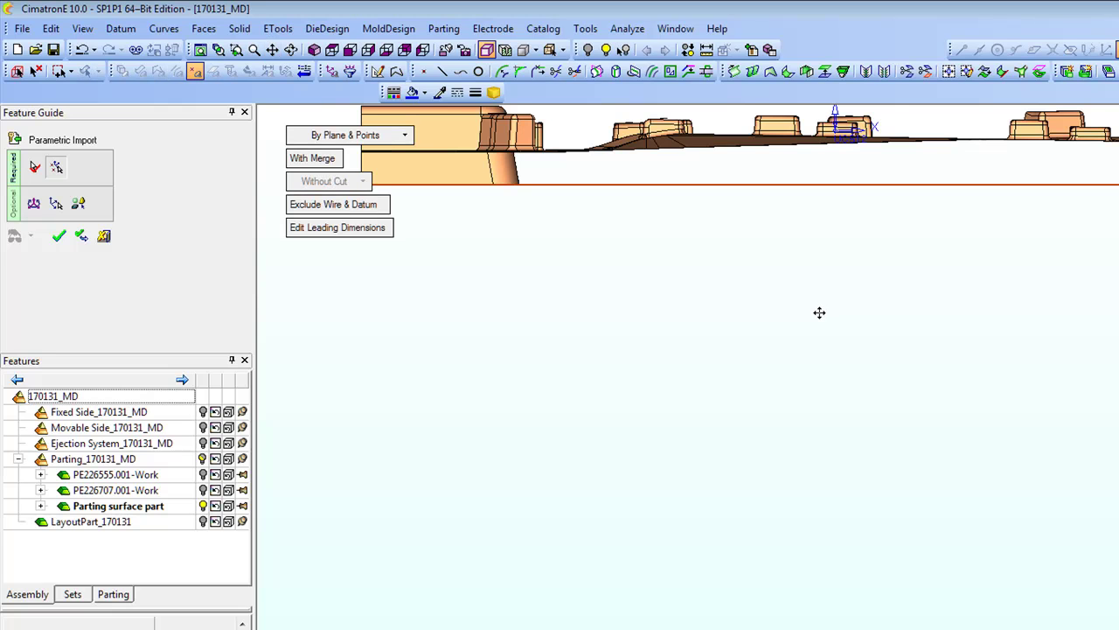
{"action": "right_click_drag", "start_coordinate": [819, 313], "coordinate": [814, 380], "text": "ctrl"}
{"action": "left_click_drag", "start_coordinate": [784, 341], "coordinate": [770, 354], "text": "ctrl"}
{"action": "middle_click_drag", "start_coordinate": [773, 325], "coordinate": [814, 492], "text": "ctrl"}
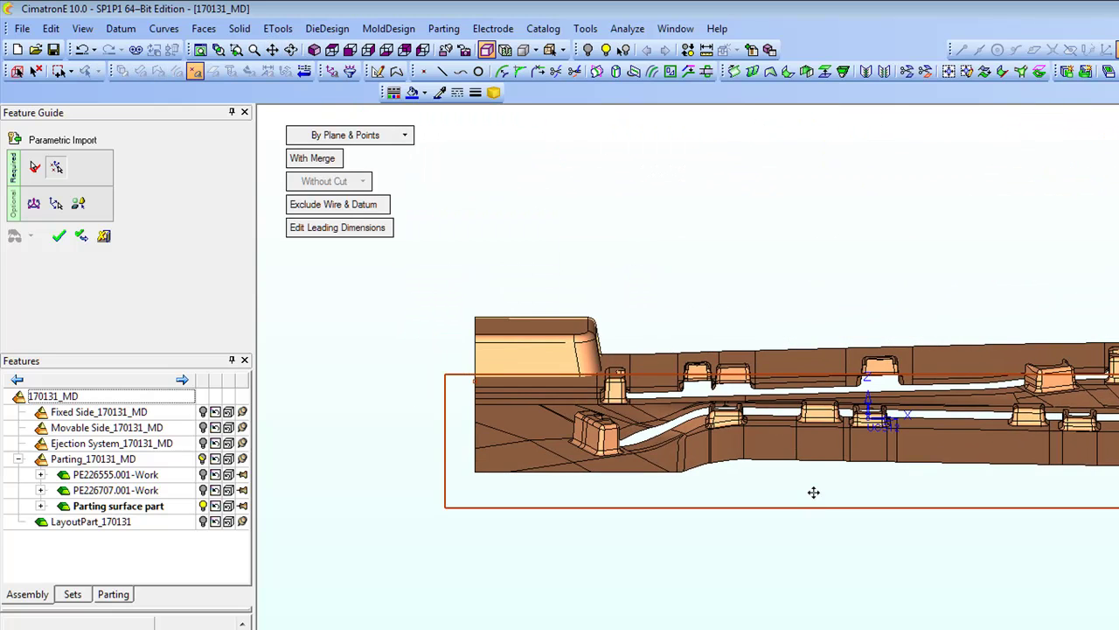
{"action": "right_click_drag", "start_coordinate": [813, 493], "coordinate": [710, 263], "text": "ctrl"}
{"action": "middle_click_drag", "start_coordinate": [709, 263], "coordinate": [866, 445], "text": "ctrl"}
{"action": "middle_click_drag", "start_coordinate": [714, 359], "coordinate": [766, 301], "text": "ctrl"}
{"action": "mouse_move", "coordinate": [758, 303]}
{"action": "left_mouse_down", "text": "ctrl"}
{"action": "mouse_move", "coordinate": [743, 303]}
{"action": "mouse_move", "coordinate": [745, 312]}
{"action": "left_mouse_up", "text": "ctrl"}
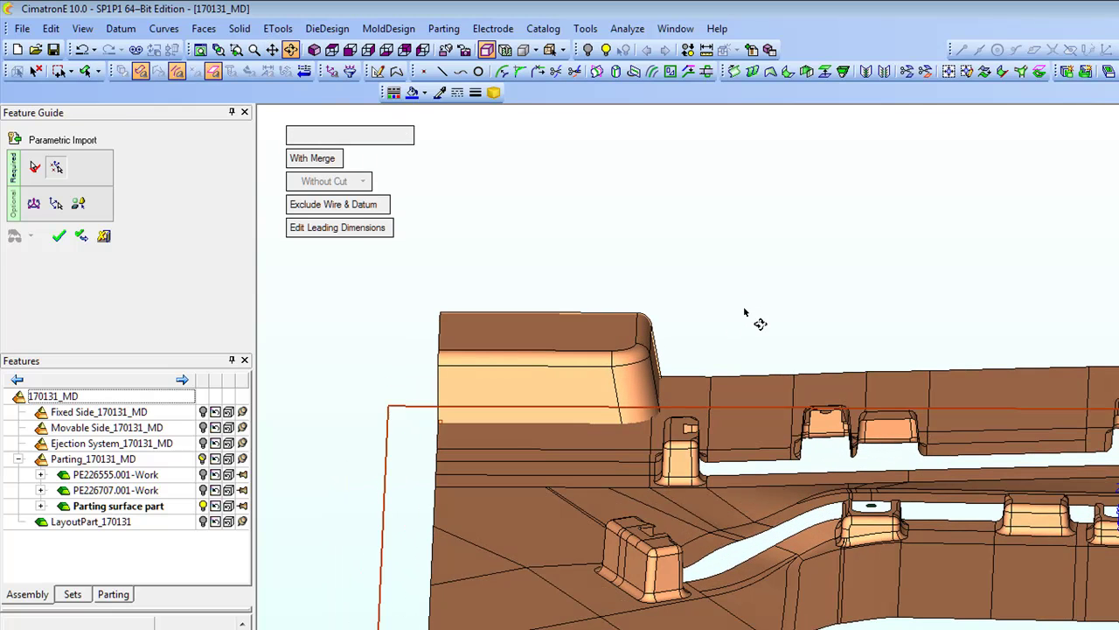
Try raising the lock with Delta Z offsets of 0.125 and 0.25, and return Delta Z to 0.
{"action": "left_click", "coordinate": [34, 203]}
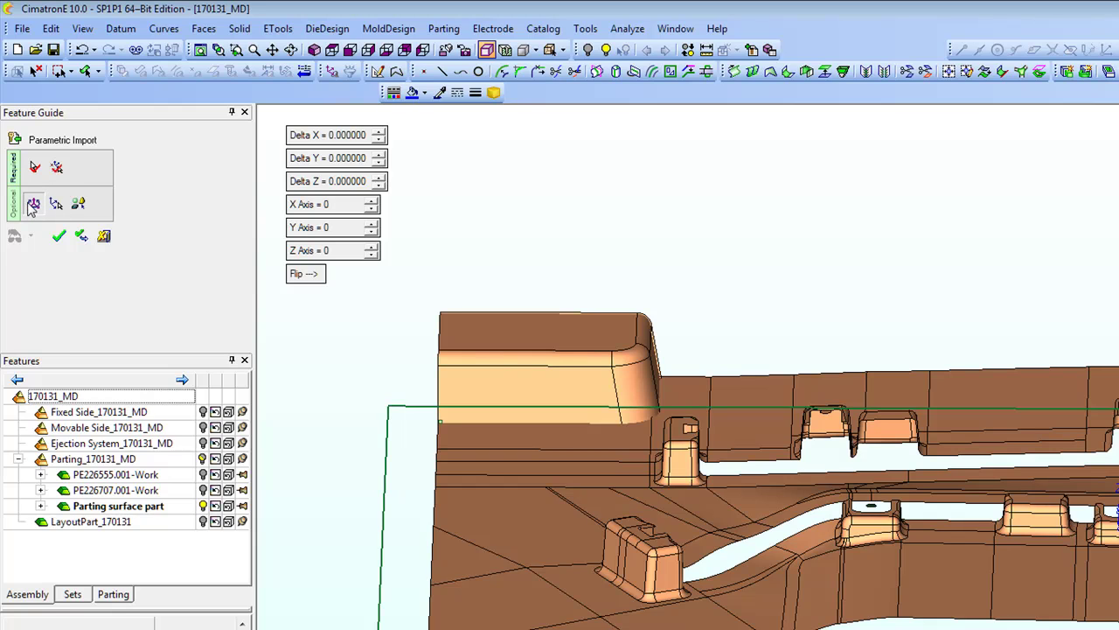
{"action": "left_click", "coordinate": [380, 177]}
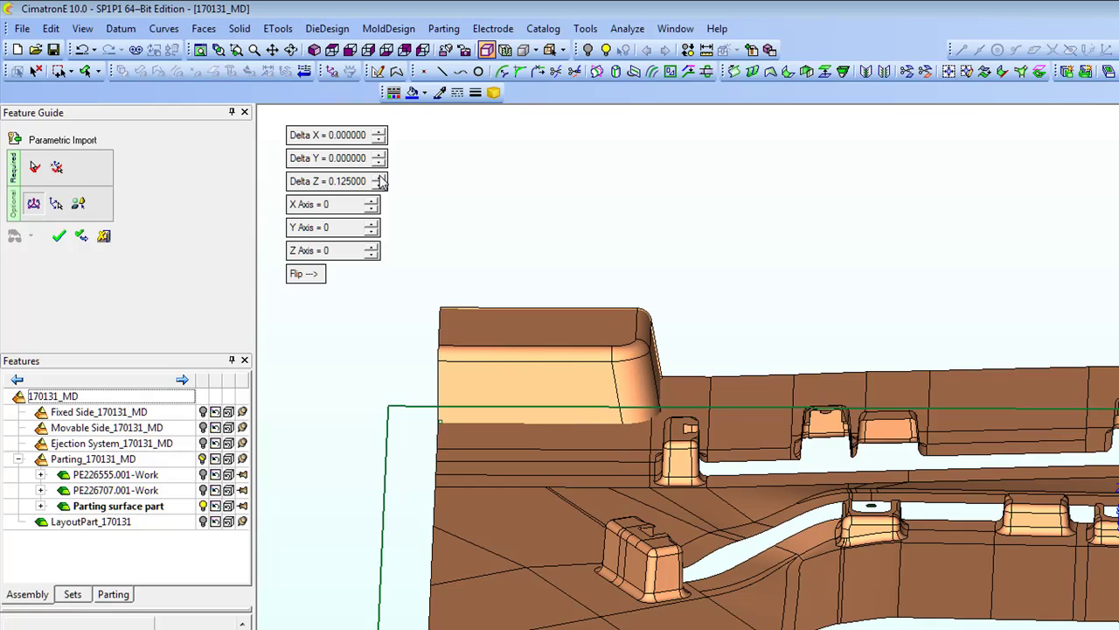
{"action": "left_click", "coordinate": [380, 185]}
{"action": "left_click", "coordinate": [380, 185]}
{"action": "left_click", "coordinate": [379, 184]}
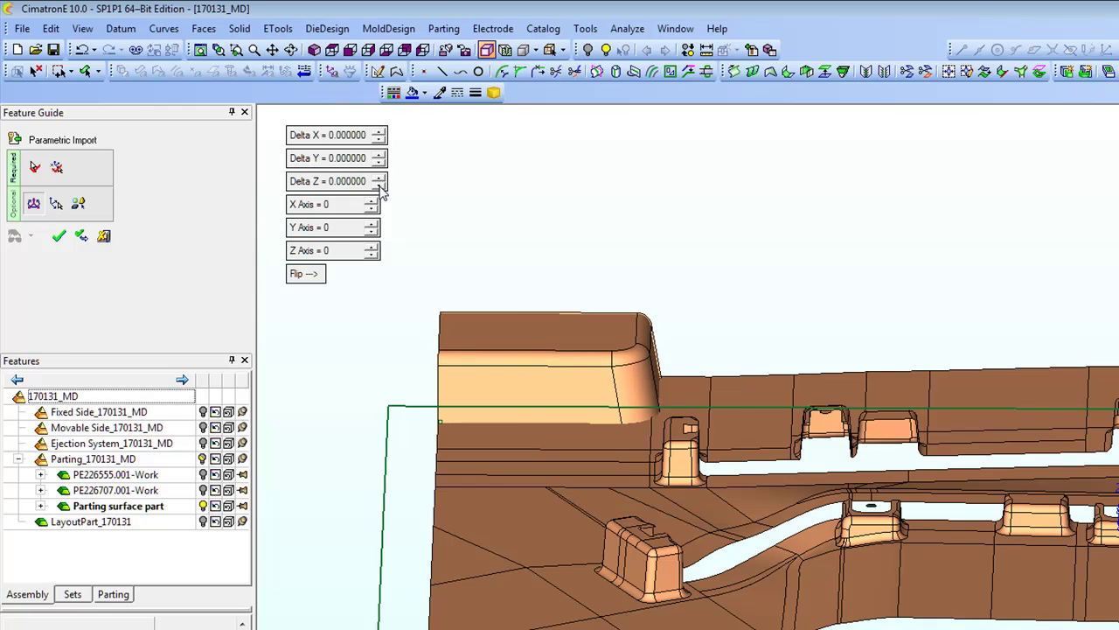
{"action": "left_click", "coordinate": [380, 177]}
{"action": "left_click", "coordinate": [380, 178]}
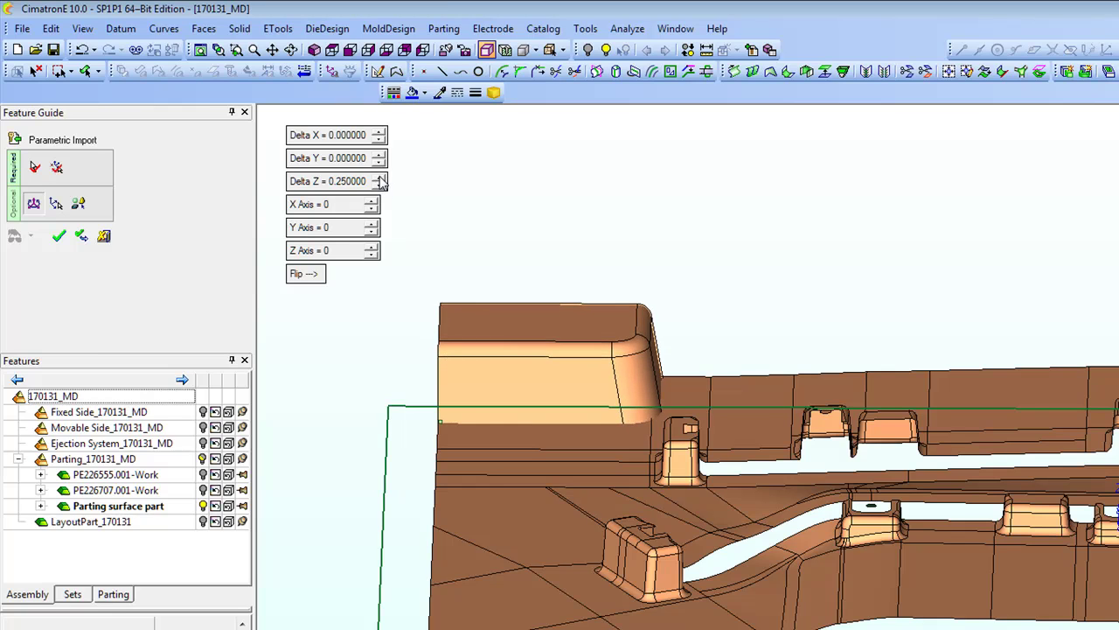
{"action": "left_click", "coordinate": [380, 184]}
{"action": "left_click", "coordinate": [379, 185]}
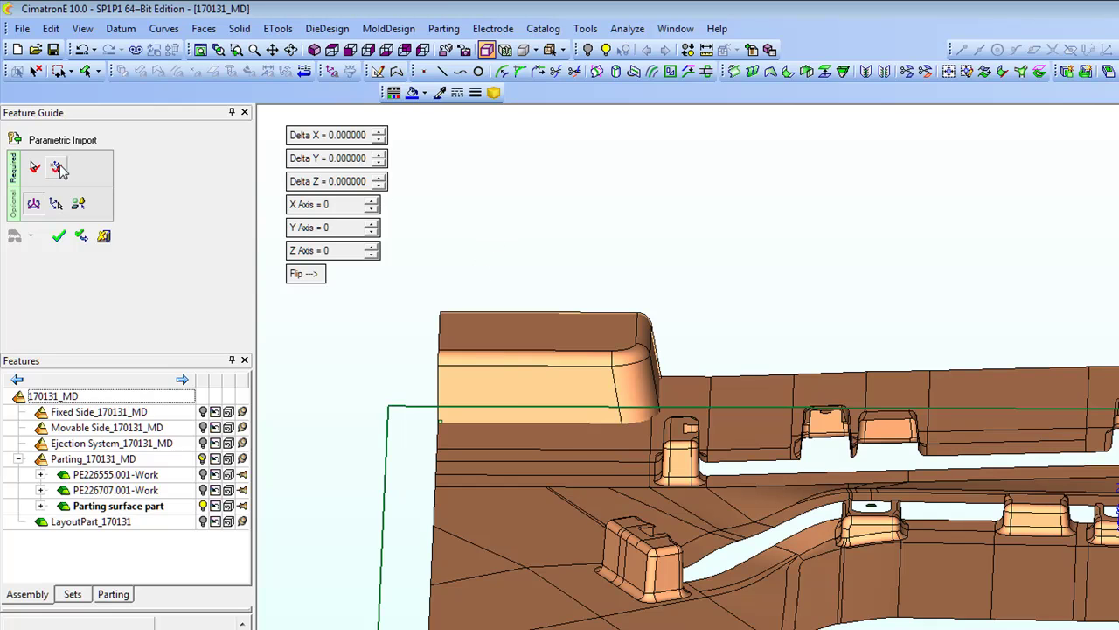
Review the Upper Left Lock's leading dimensions without changing them, and examine the lock's size on the parting surface corner from above.
{"action": "left_click", "coordinate": [56, 167]}
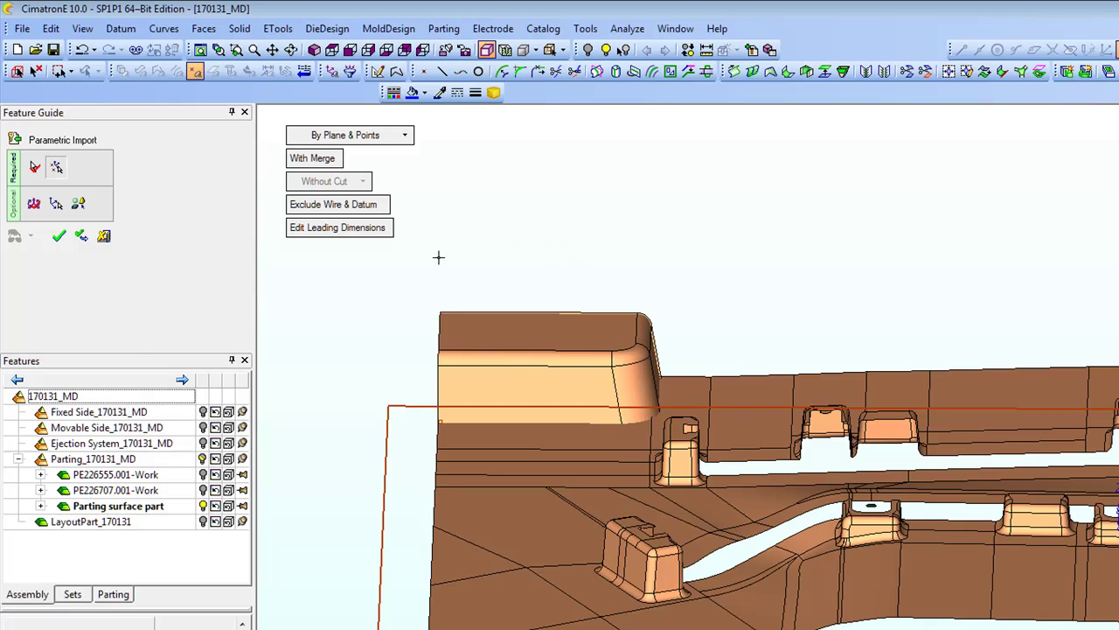
{"action": "left_click", "coordinate": [376, 229]}
{"action": "left_click_drag", "start_coordinate": [713, 256], "coordinate": [287, 138]}
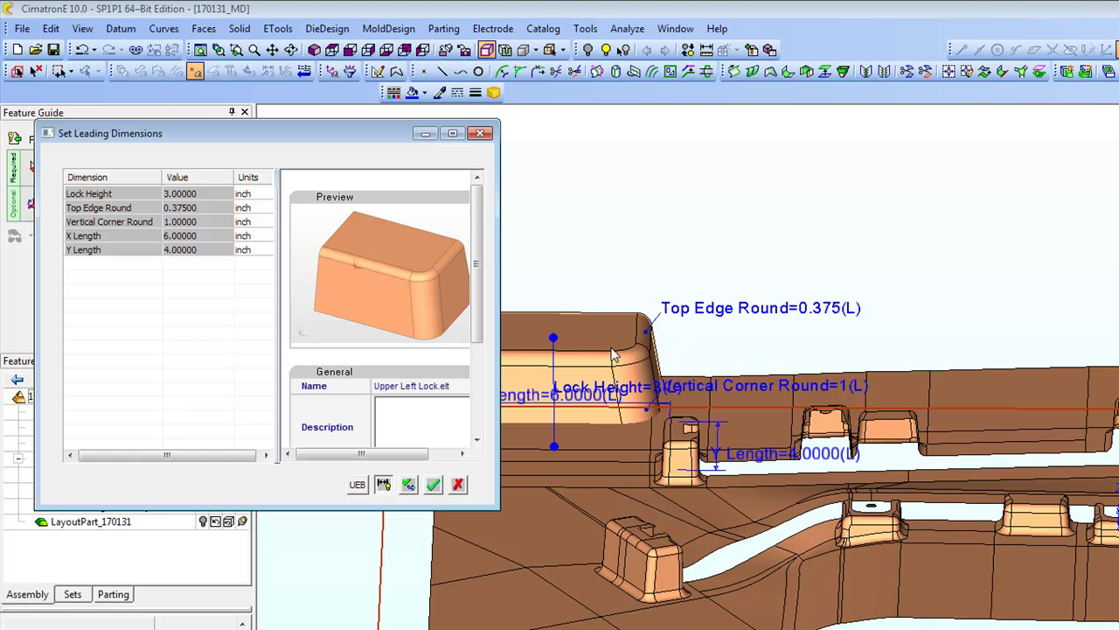
{"action": "left_click_drag", "start_coordinate": [388, 138], "coordinate": [499, 184]}
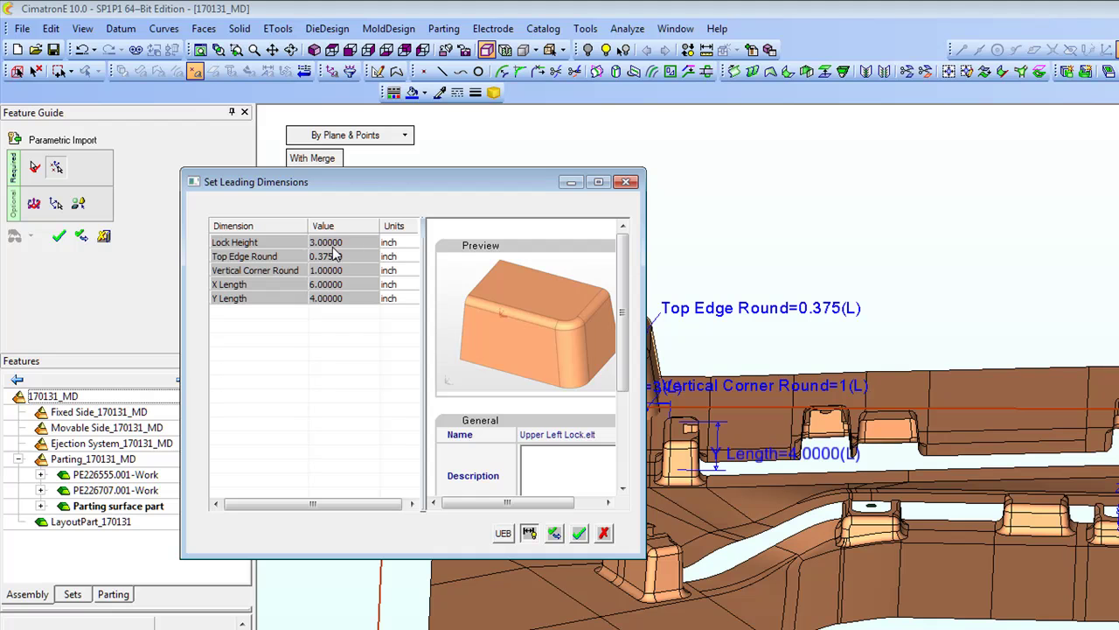
{"action": "left_click", "coordinate": [579, 533]}
{"action": "scroll", "coordinate": [679, 476], "scroll_direction": "up", "scroll_amount": 3}
{"action": "scroll", "coordinate": [755, 465], "scroll_direction": "down", "scroll_amount": 5}
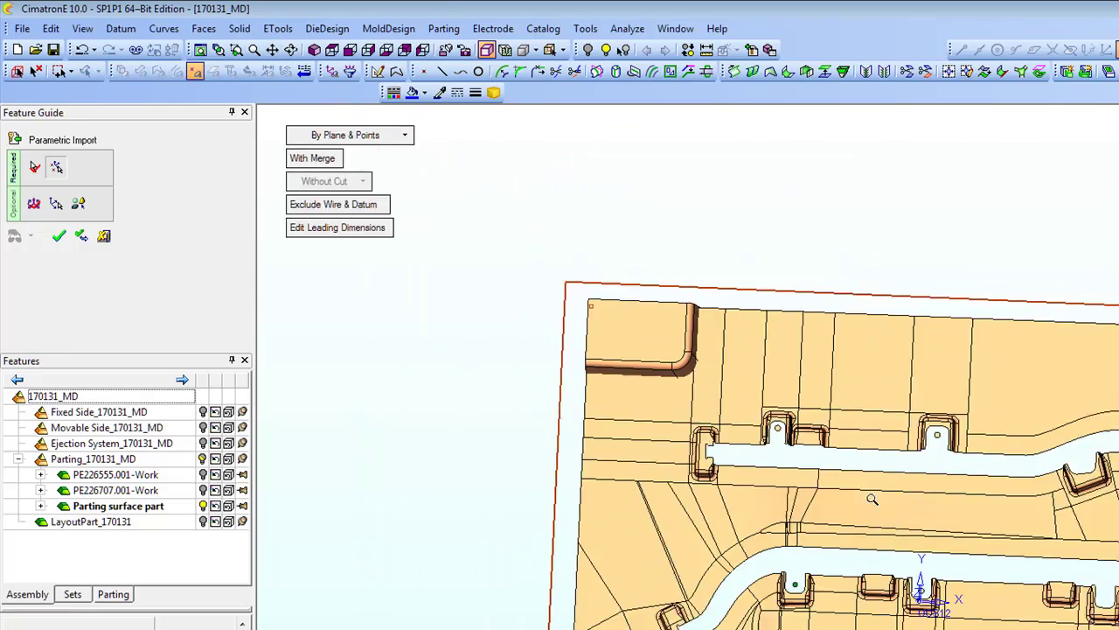
{"action": "middle_click_drag", "start_coordinate": [835, 465], "coordinate": [750, 432], "text": "ctrl"}
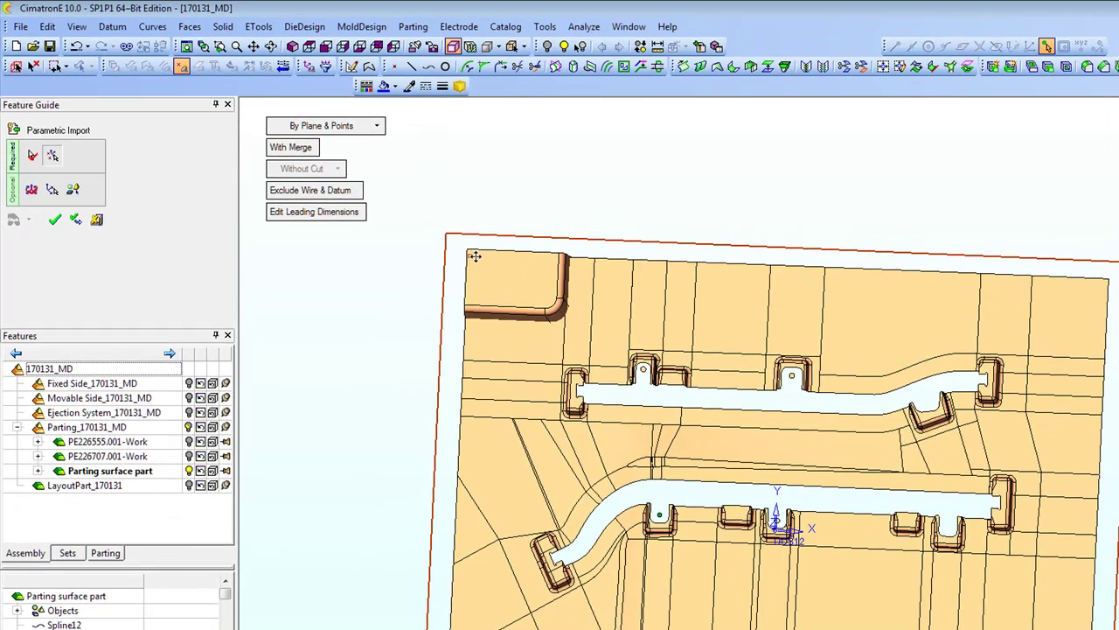
{"action": "scroll", "coordinate": [543, 320], "scroll_direction": "up", "scroll_amount": 5}
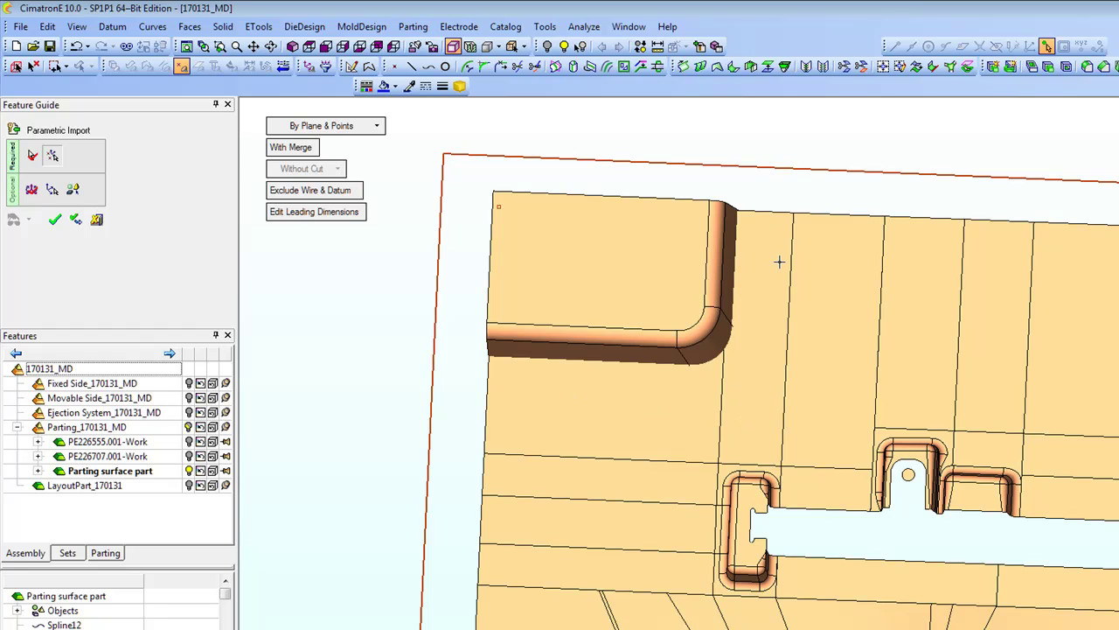
{"action": "mouse_move", "coordinate": [620, 292]}
{"action": "middle_mouse_down"}
{"action": "mouse_move", "coordinate": [642, 283]}
{"action": "mouse_move", "coordinate": [649, 302]}
{"action": "mouse_move", "coordinate": [632, 301]}
{"action": "middle_mouse_up"}
{"action": "scroll", "coordinate": [632, 301], "scroll_direction": "down", "scroll_amount": 1}
{"action": "middle_click_drag", "start_coordinate": [704, 371], "coordinate": [838, 456]}
Edit the Upper Left Lock's leading dimensions, trying a Y Length of 5 inches and settling on 5.5 inches, with each value previewed.
{"action": "left_click", "coordinate": [329, 212]}
{"action": "left_click", "coordinate": [315, 212]}
{"action": "left_click_drag", "start_coordinate": [597, 247], "coordinate": [253, 182]}
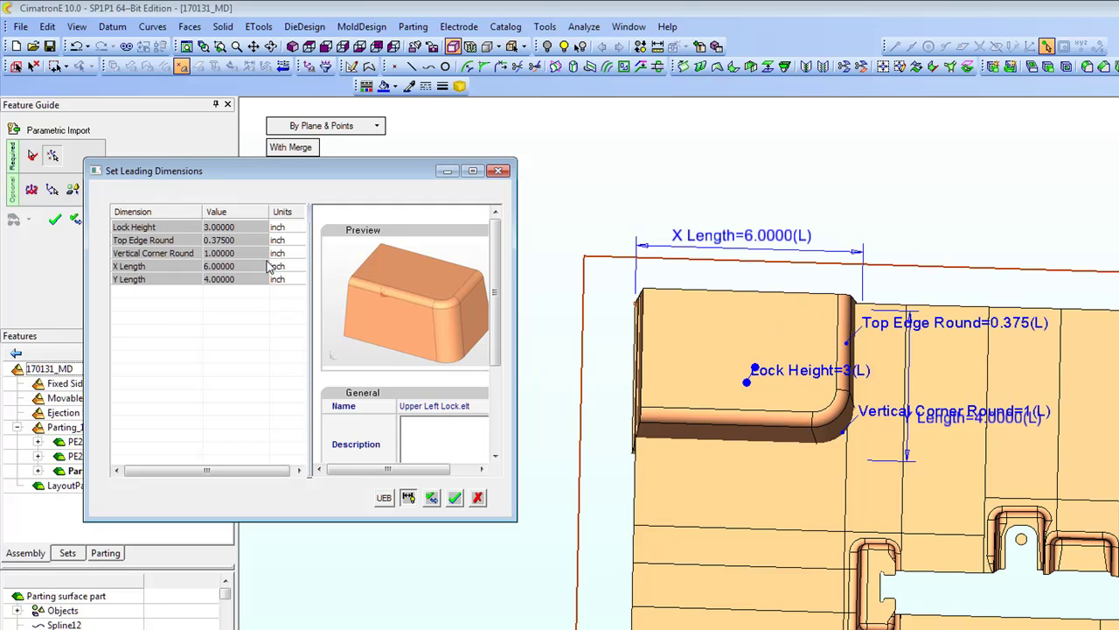
{"action": "left_click", "coordinate": [241, 280]}
{"action": "left_click", "coordinate": [244, 281]}
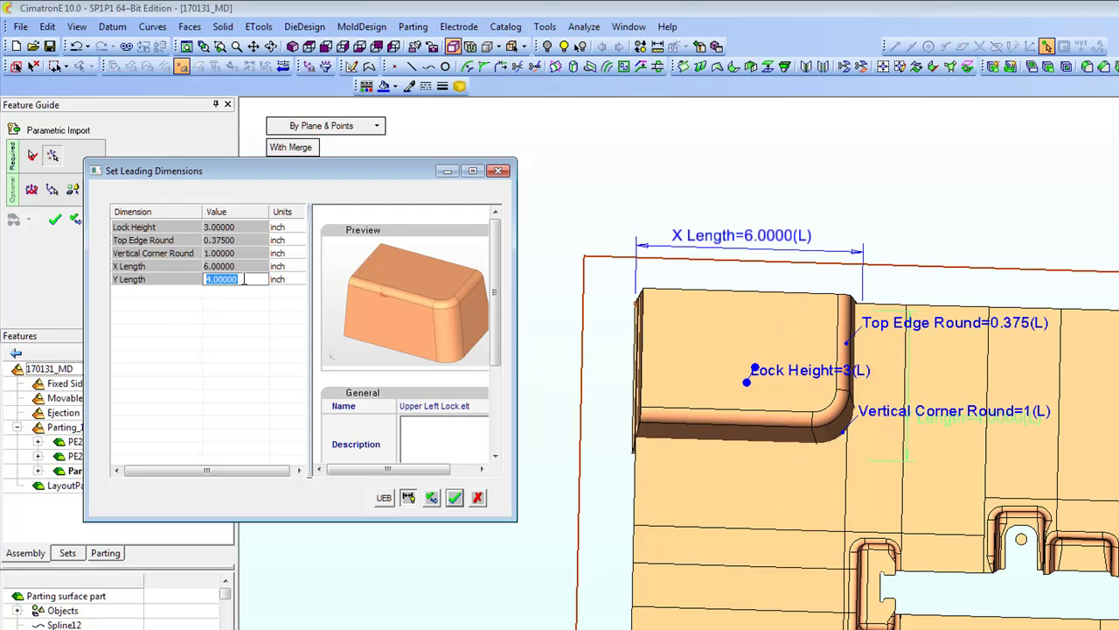
{"action": "type", "text": "5."}
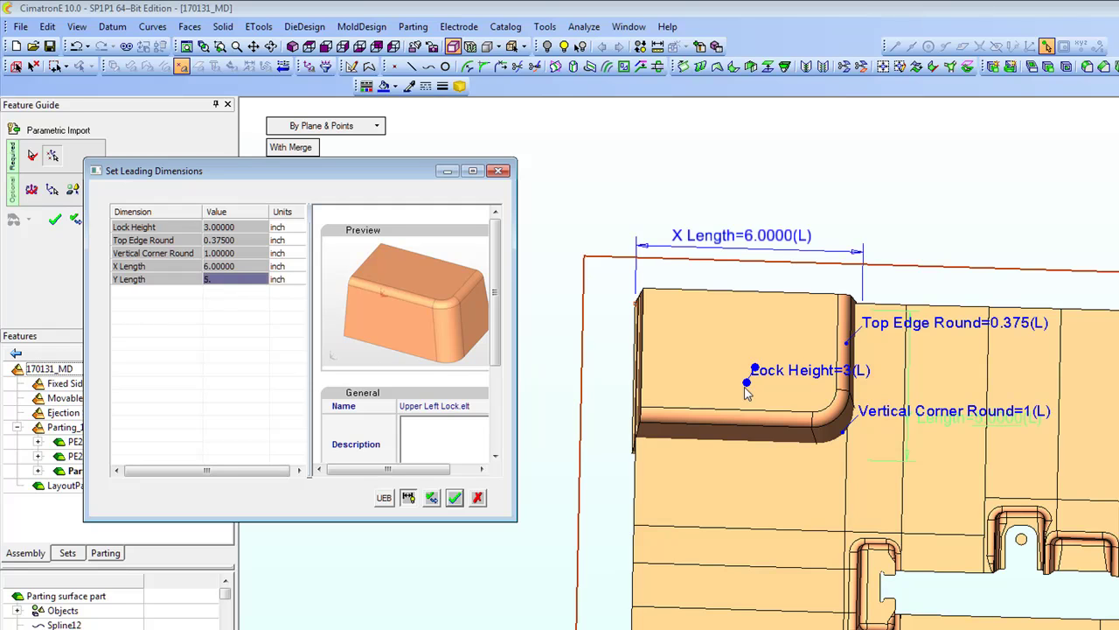
{"action": "left_click", "coordinate": [430, 498]}
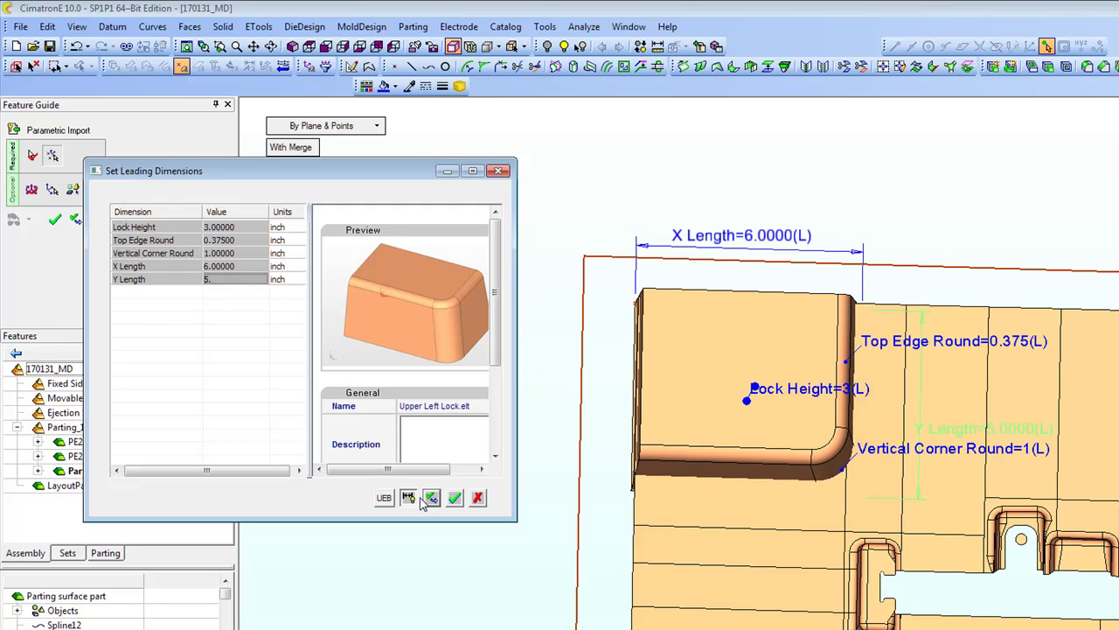
{"action": "left_click", "coordinate": [231, 280]}
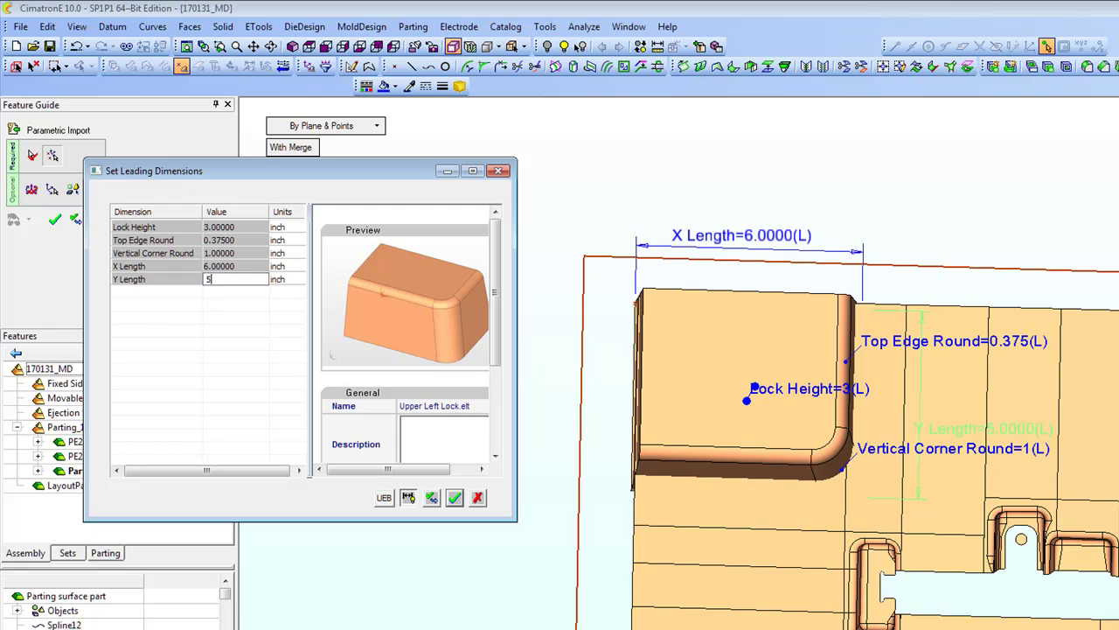
{"action": "type", "text": "5.5"}
{"action": "key", "text": "Return"}
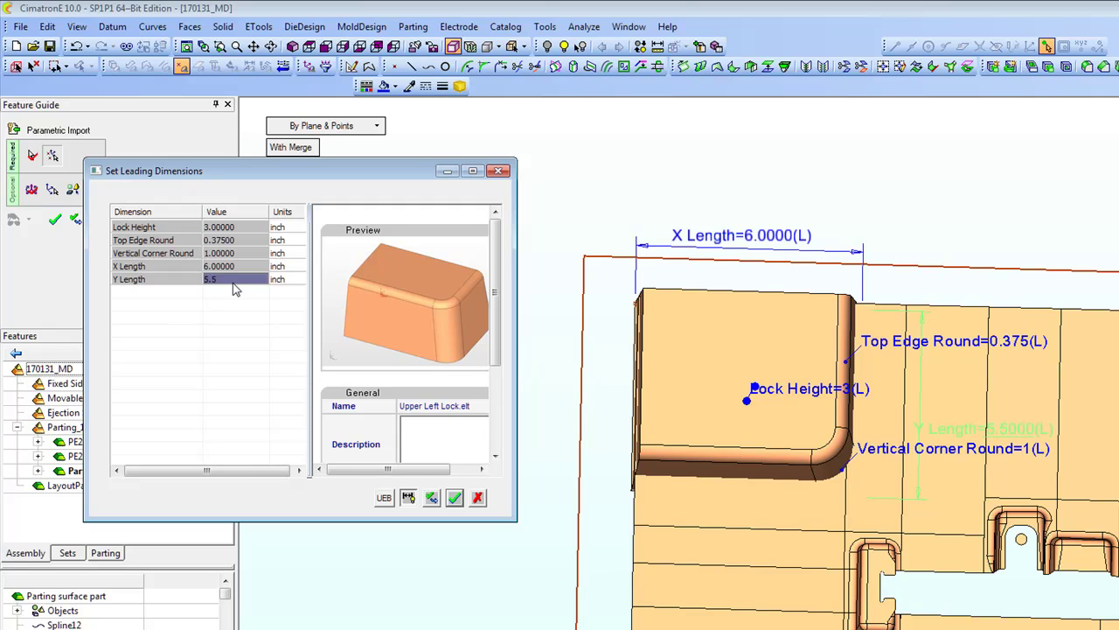
{"action": "left_click", "coordinate": [432, 497]}
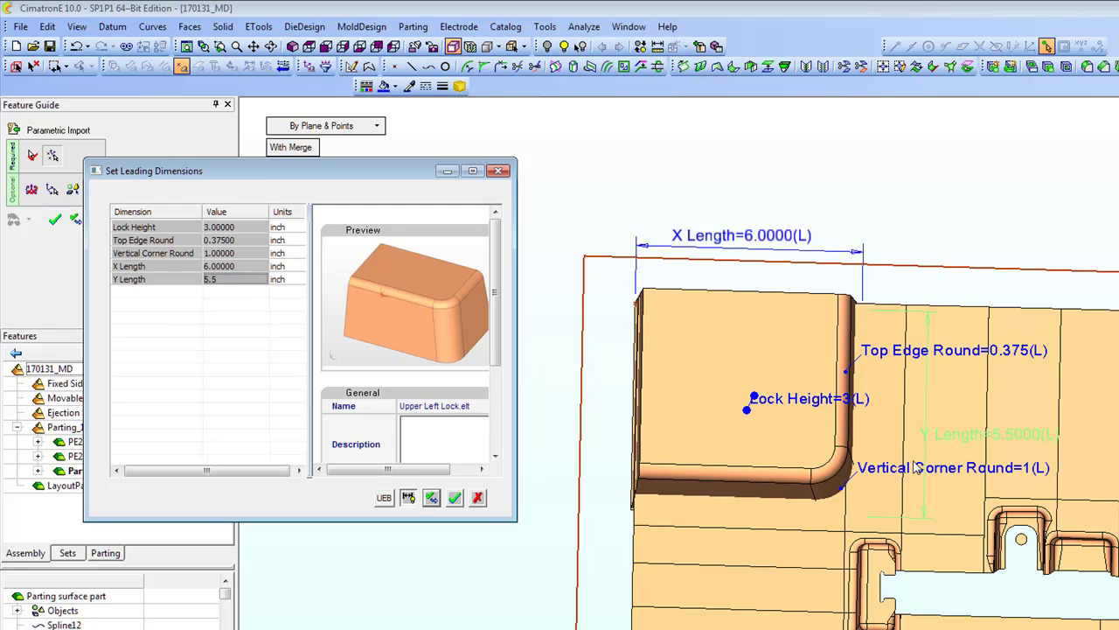
Set the Upper Left Lock's X Length to 6.5 inches and accept the leading dimensions.
{"action": "left_click", "coordinate": [233, 266]}
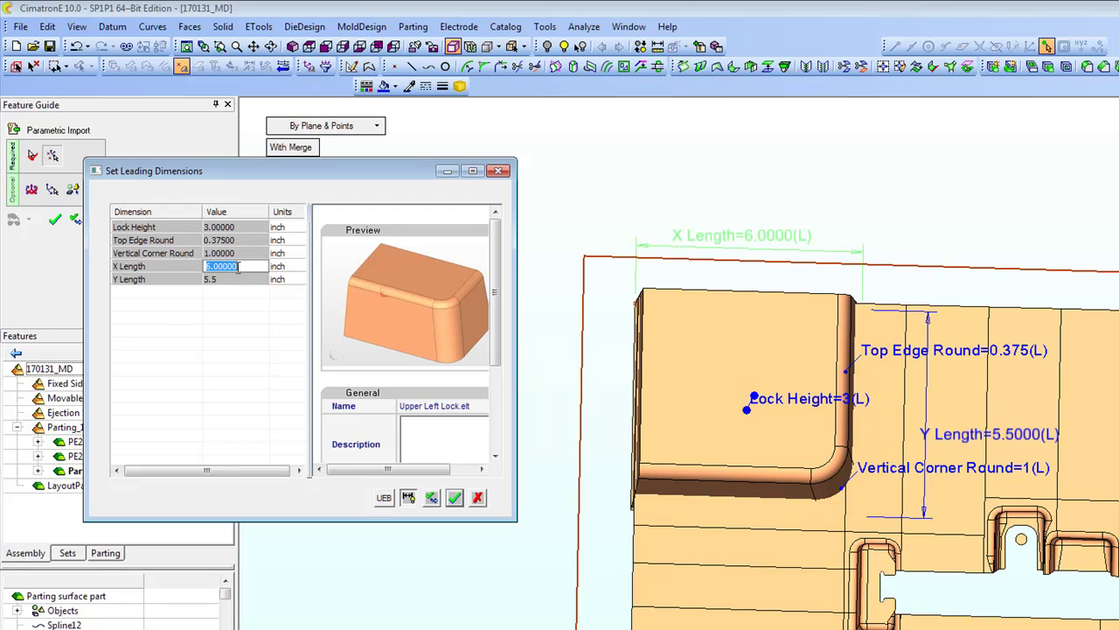
{"action": "type", "text": "6.5"}
{"action": "key", "text": "Return"}
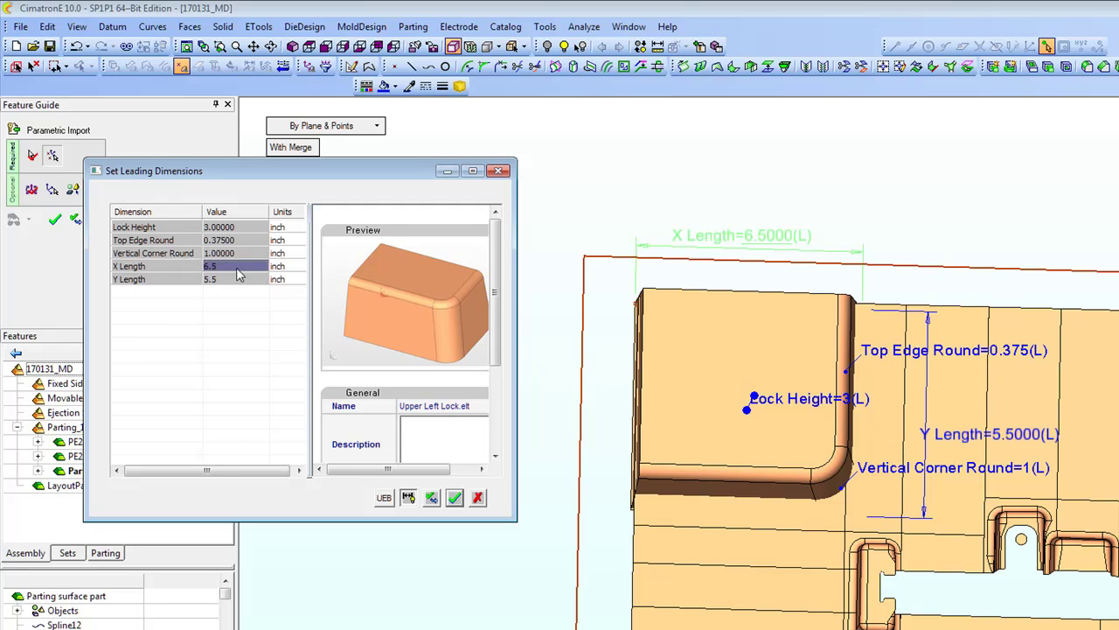
{"action": "left_click", "coordinate": [432, 497]}
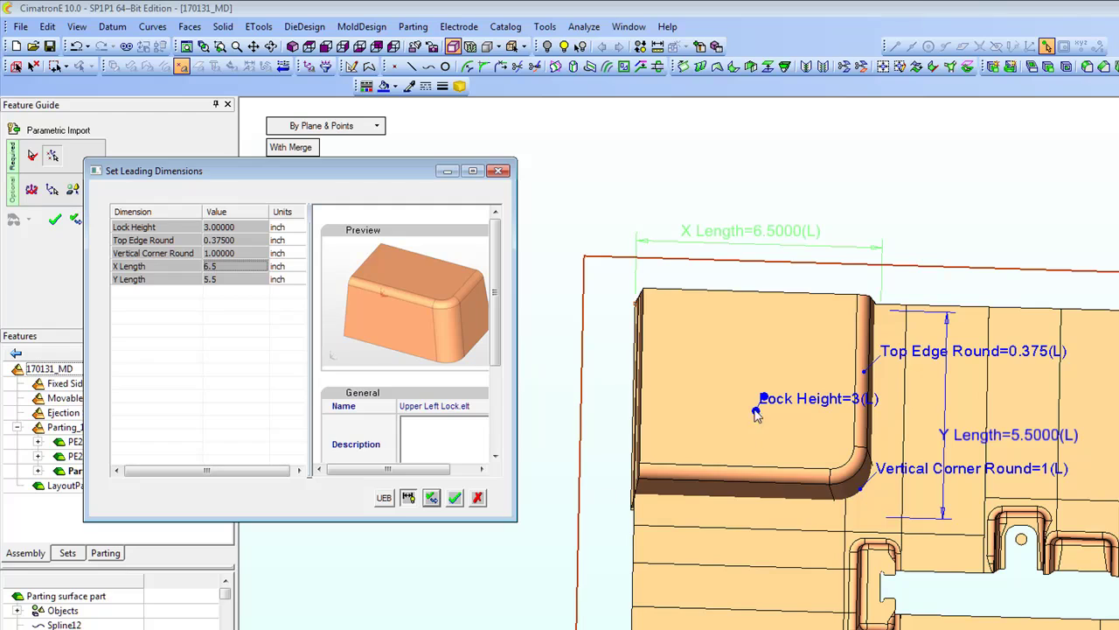
{"action": "left_click", "coordinate": [455, 498]}
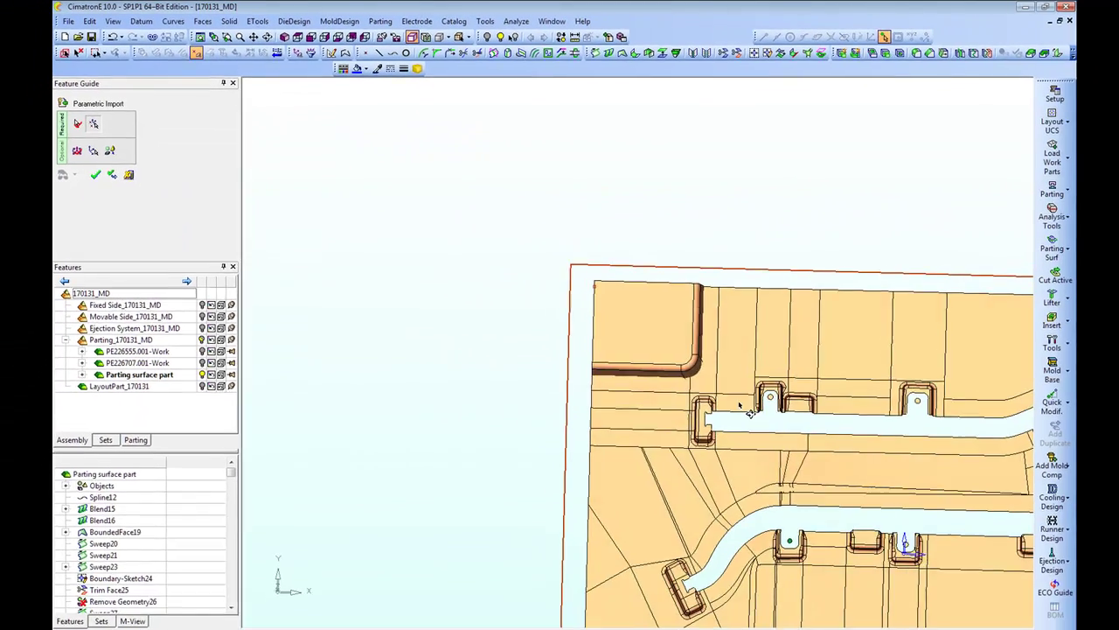
Apply the resized Upper Left Lock import and choose Upper Right Lock.elt from the 1_JB_CATALOG folder as another part to import.
{"action": "left_click_drag", "start_coordinate": [740, 405], "coordinate": [736, 337], "text": "ctrl"}
{"action": "middle_click_drag", "start_coordinate": [731, 335], "coordinate": [595, 271], "text": "ctrl"}
{"action": "mouse_move", "coordinate": [602, 298]}
{"action": "left_mouse_down", "text": "ctrl"}
{"action": "mouse_move", "coordinate": [625, 263]}
{"action": "mouse_move", "coordinate": [600, 312]}
{"action": "left_mouse_up", "text": "ctrl"}
{"action": "middle_click_drag", "start_coordinate": [600, 311], "coordinate": [568, 318], "text": "ctrl"}
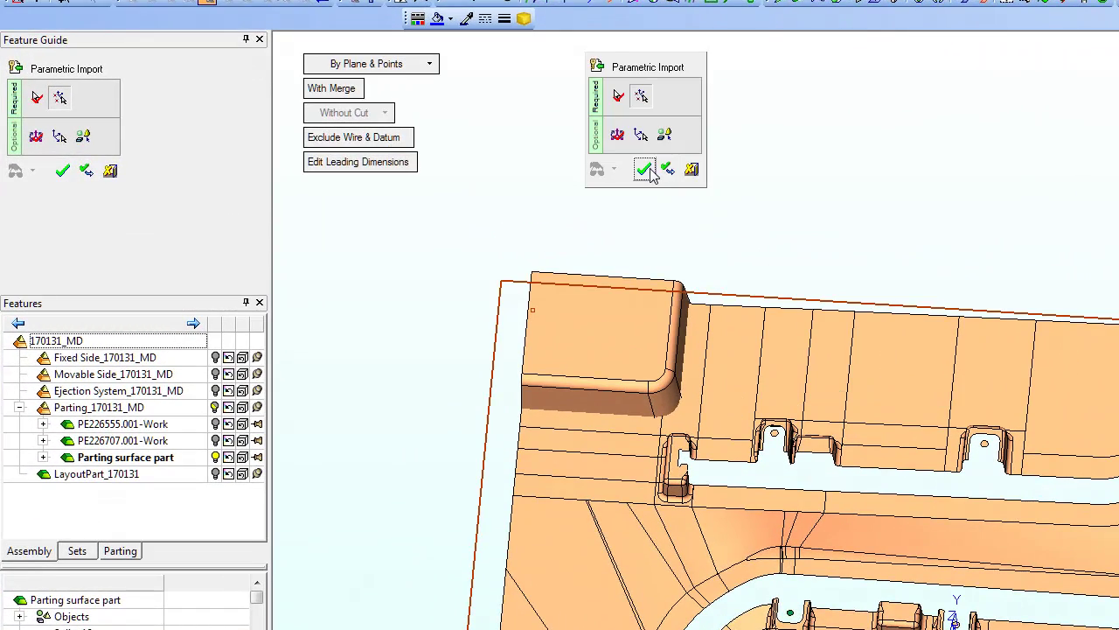
{"action": "left_click", "coordinate": [644, 168]}
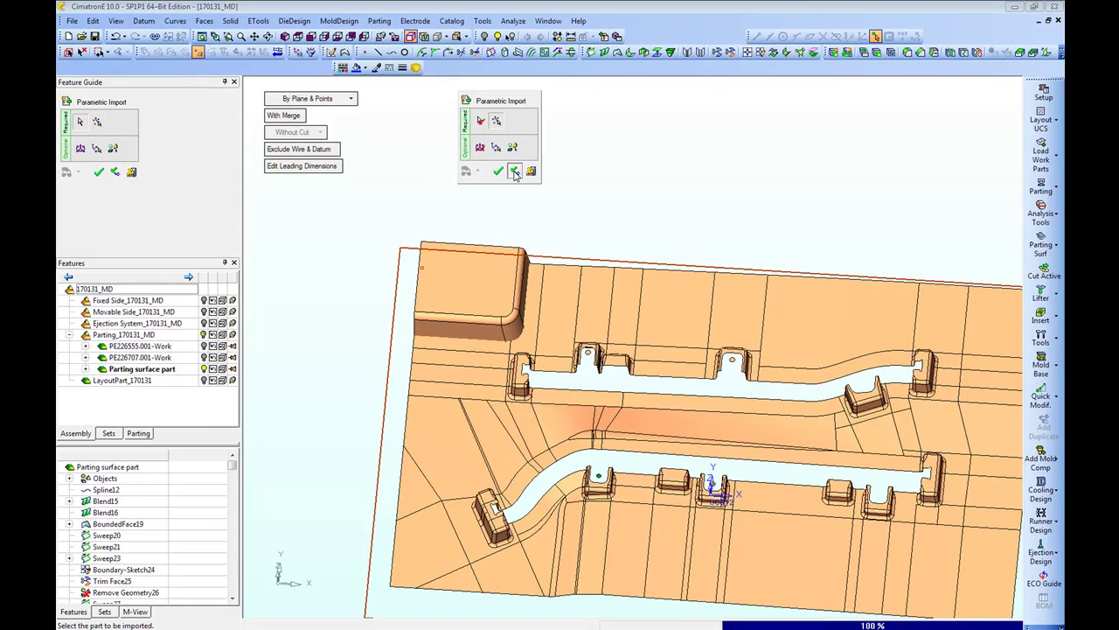
{"action": "left_click", "coordinate": [522, 172]}
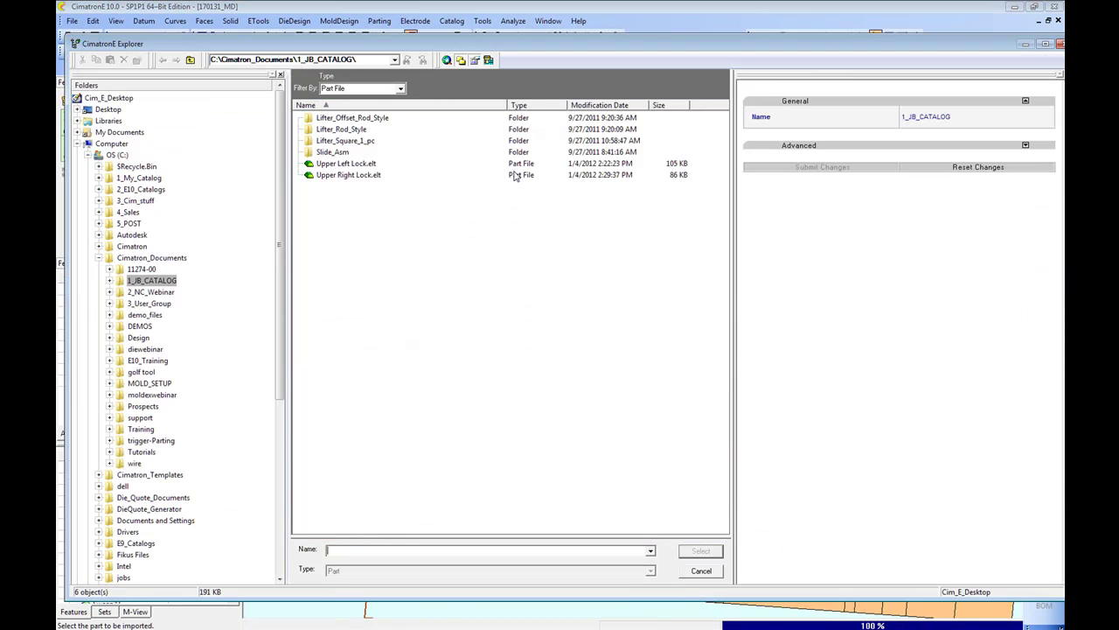
{"action": "left_click", "coordinate": [347, 176]}
{"action": "left_click", "coordinate": [713, 556]}
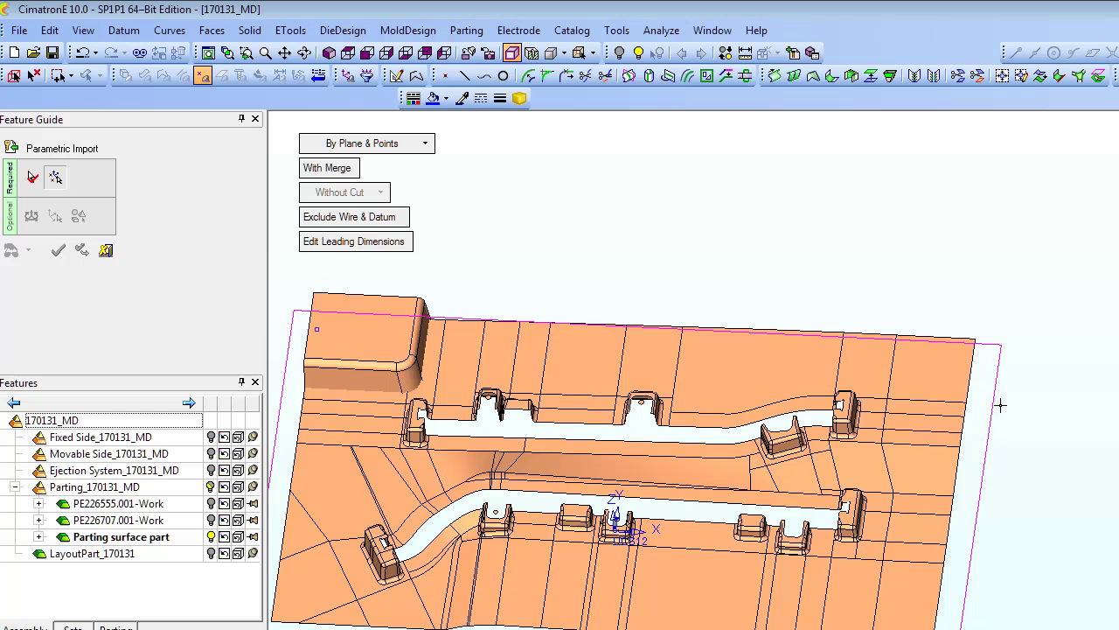
Sketch on the rectangular reference plane, project the parting surface's back-right corner onto it as a point, and exit the sketch.
{"action": "middle_click_drag", "start_coordinate": [1016, 429], "coordinate": [1089, 484], "text": "ctrl"}
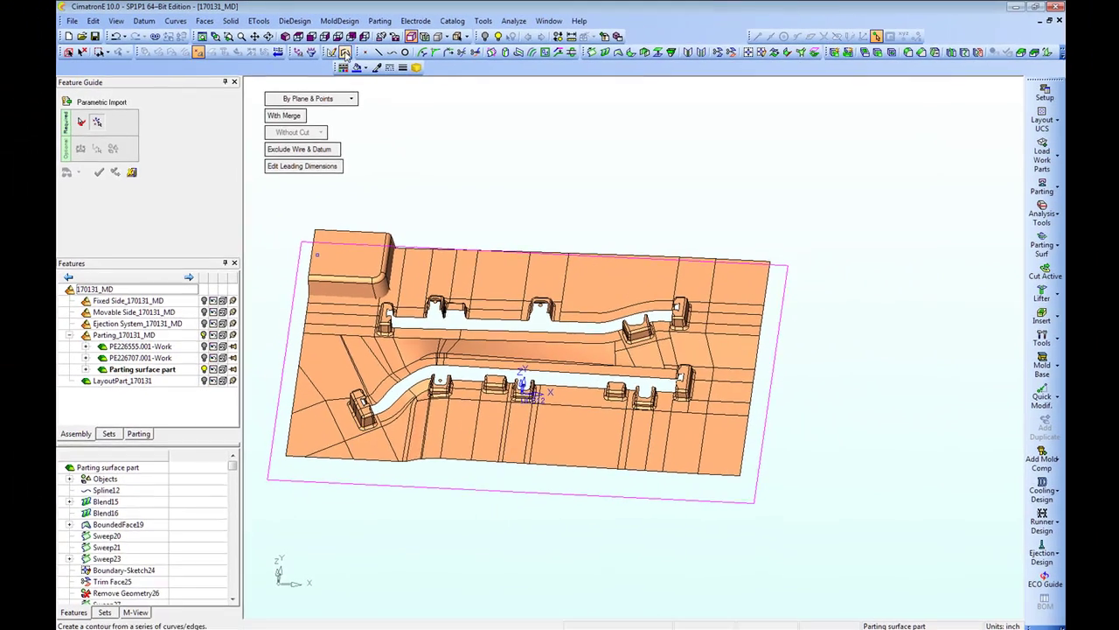
{"action": "left_click", "coordinate": [331, 51]}
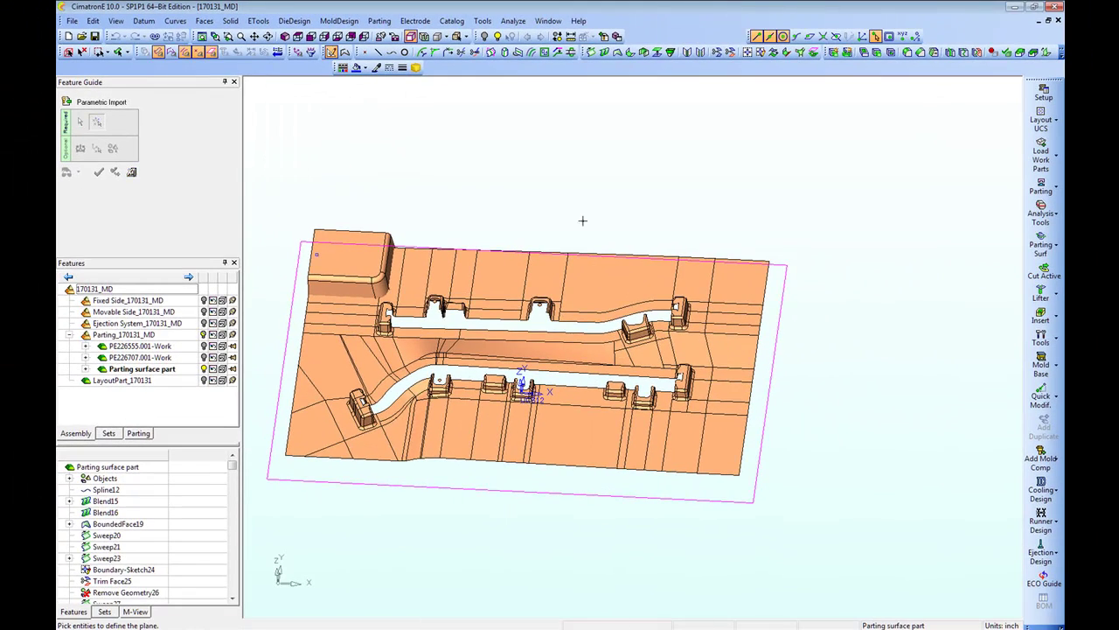
{"action": "left_click", "coordinate": [785, 301]}
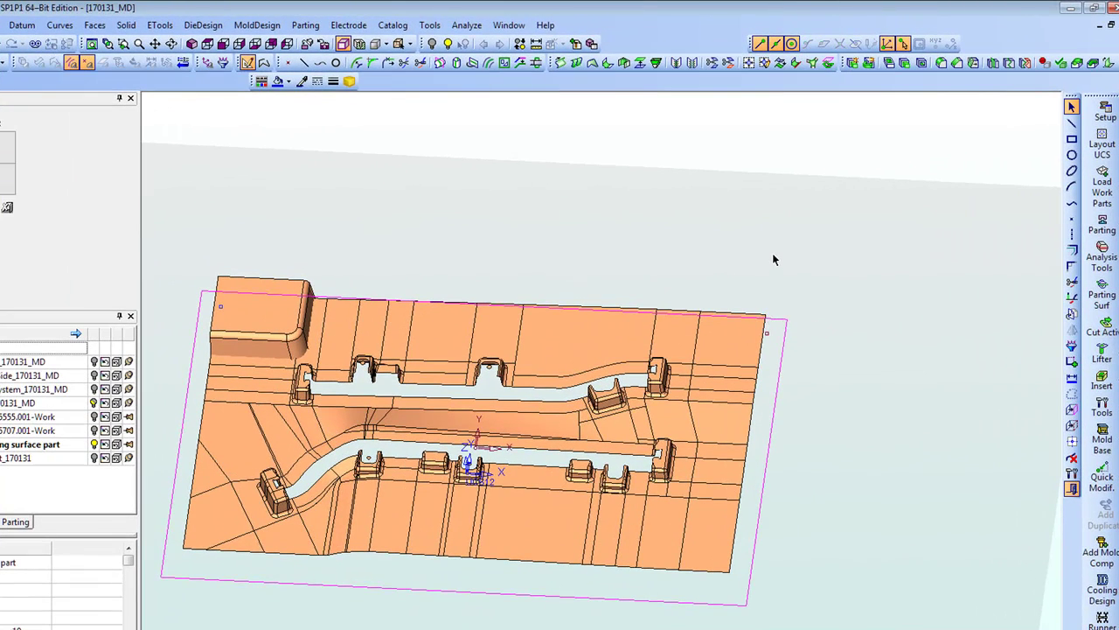
{"action": "right_click", "coordinate": [773, 254]}
{"action": "left_click", "coordinate": [841, 495]}
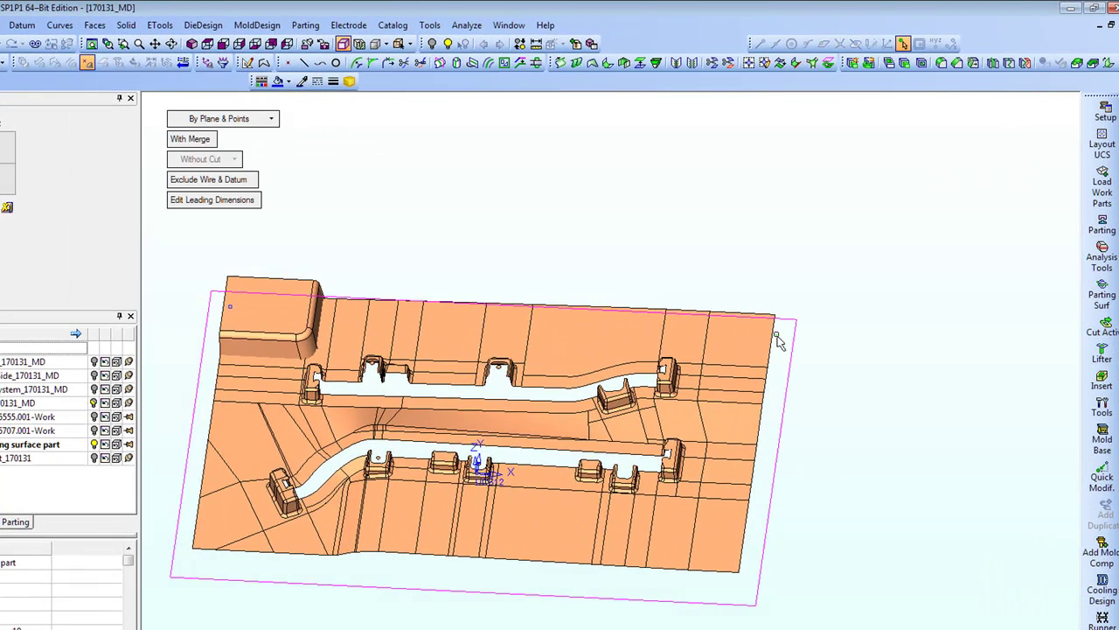
{"action": "left_click_drag", "start_coordinate": [855, 368], "coordinate": [854, 352], "text": "ctrl"}
{"action": "middle_click_drag", "start_coordinate": [857, 356], "coordinate": [894, 335], "text": "ctrl"}
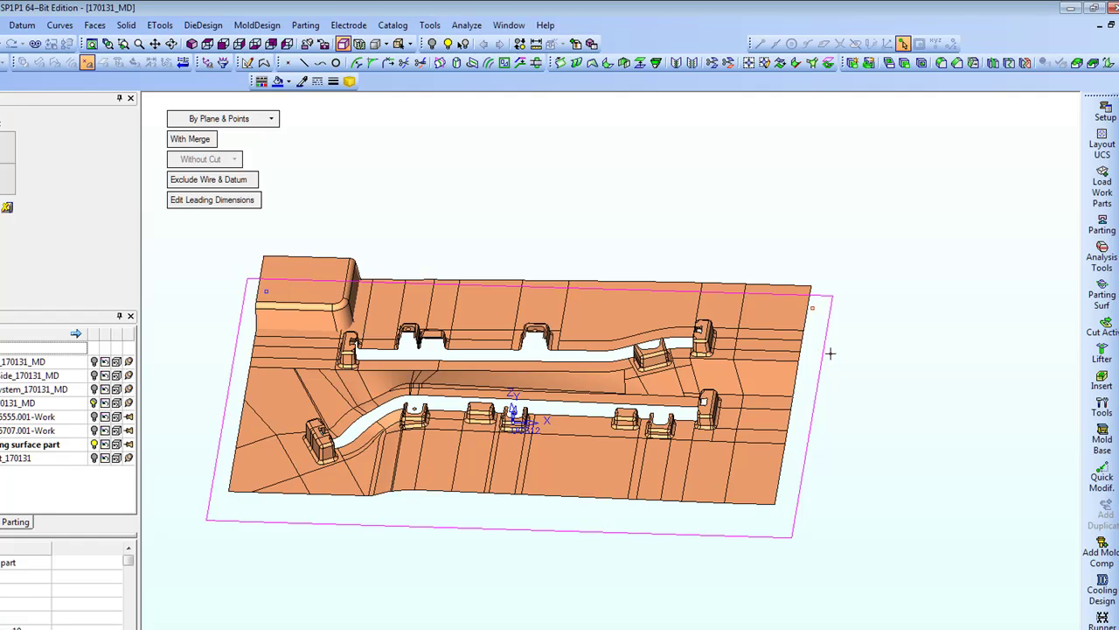
Position the Upper Right Lock by plane and points, using the rectangular reference plane and the projected back-right corner point.
{"action": "left_click", "coordinate": [249, 118]}
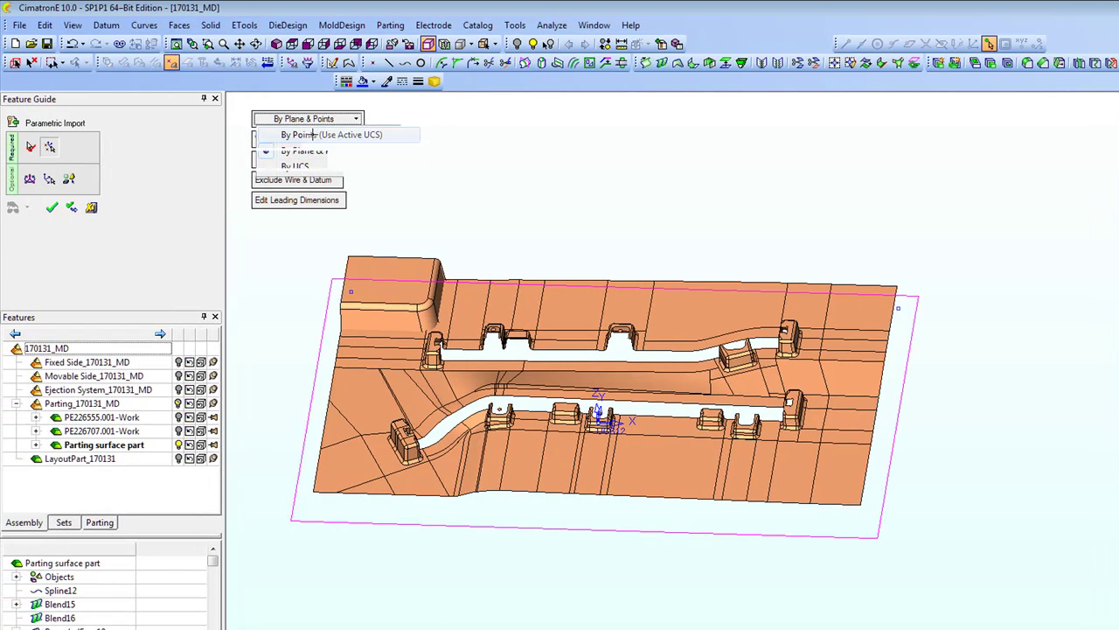
{"action": "left_click", "coordinate": [348, 134]}
{"action": "left_click", "coordinate": [310, 119]}
{"action": "left_click", "coordinate": [325, 151]}
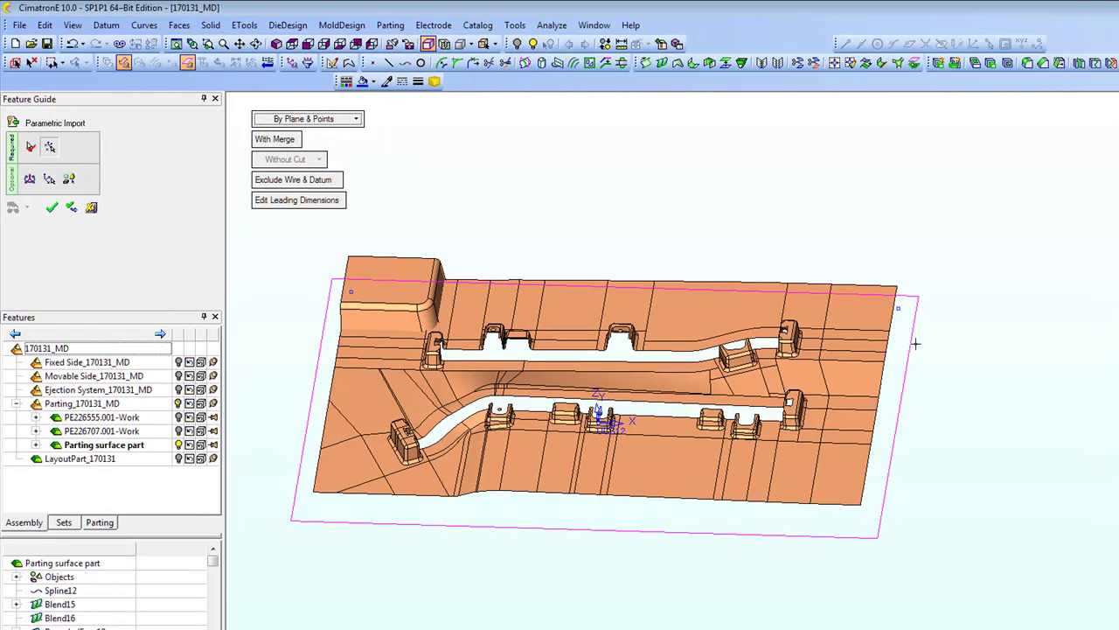
{"action": "left_click", "coordinate": [900, 316]}
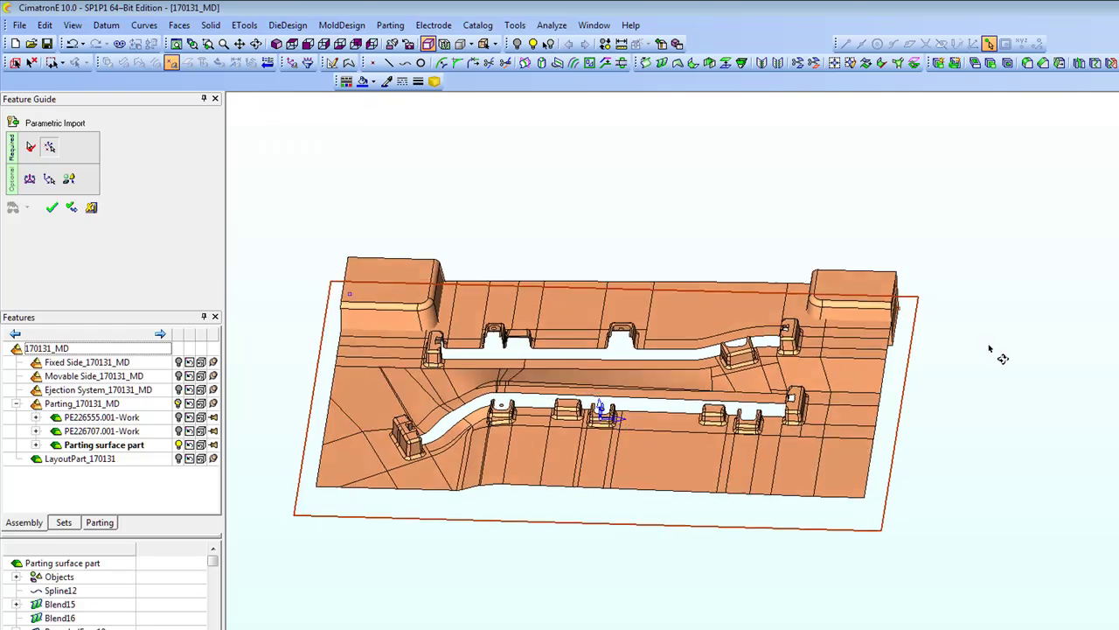
Open the Upper Right Lock's leading dimensions for editing and preview the block with a Y Length of 5 inches.
{"action": "right_click_drag", "start_coordinate": [995, 400], "coordinate": [1033, 327], "text": "ctrl"}
{"action": "middle_click_drag", "start_coordinate": [1034, 327], "coordinate": [1009, 408], "text": "ctrl"}
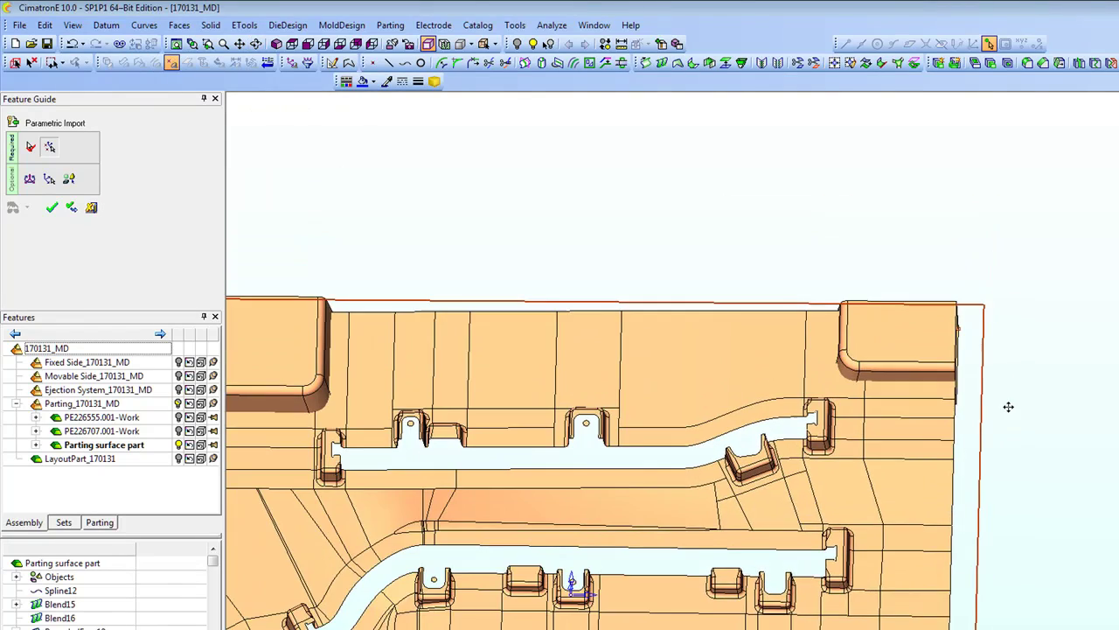
{"action": "right_click_drag", "start_coordinate": [1009, 408], "coordinate": [950, 340], "text": "ctrl"}
{"action": "left_click_drag", "start_coordinate": [950, 341], "coordinate": [947, 345], "text": "ctrl"}
{"action": "middle_click_drag", "start_coordinate": [947, 344], "coordinate": [811, 348], "text": "ctrl"}
{"action": "left_click_drag", "start_coordinate": [811, 348], "coordinate": [811, 361], "text": "ctrl"}
{"action": "middle_click", "coordinate": [811, 361]}
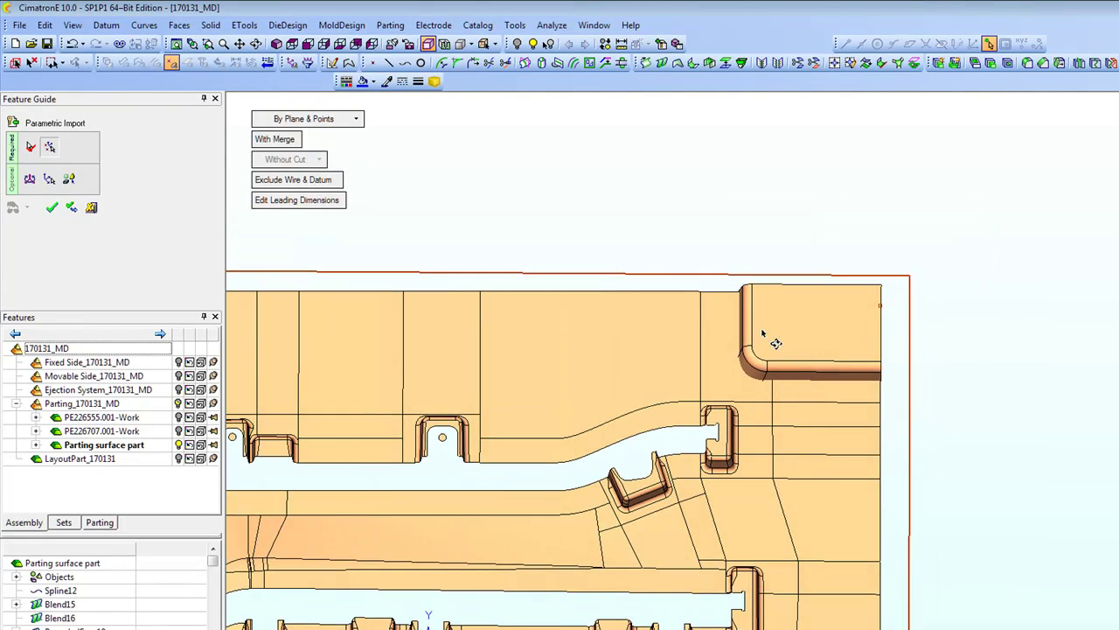
{"action": "left_click", "coordinate": [273, 201]}
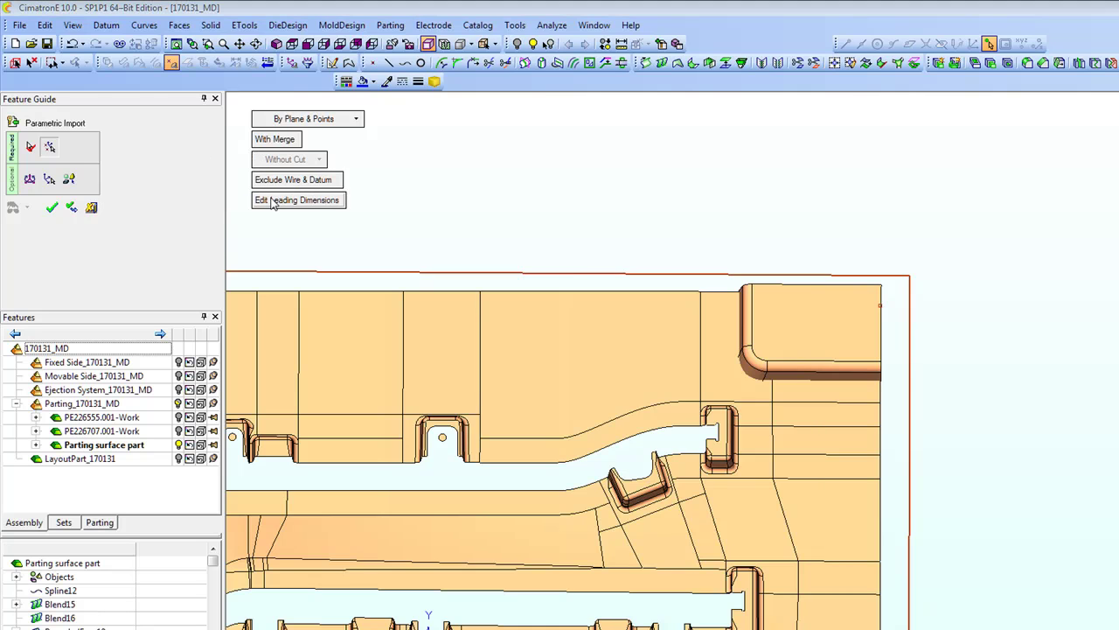
{"action": "left_click_drag", "start_coordinate": [543, 219], "coordinate": [317, 219]}
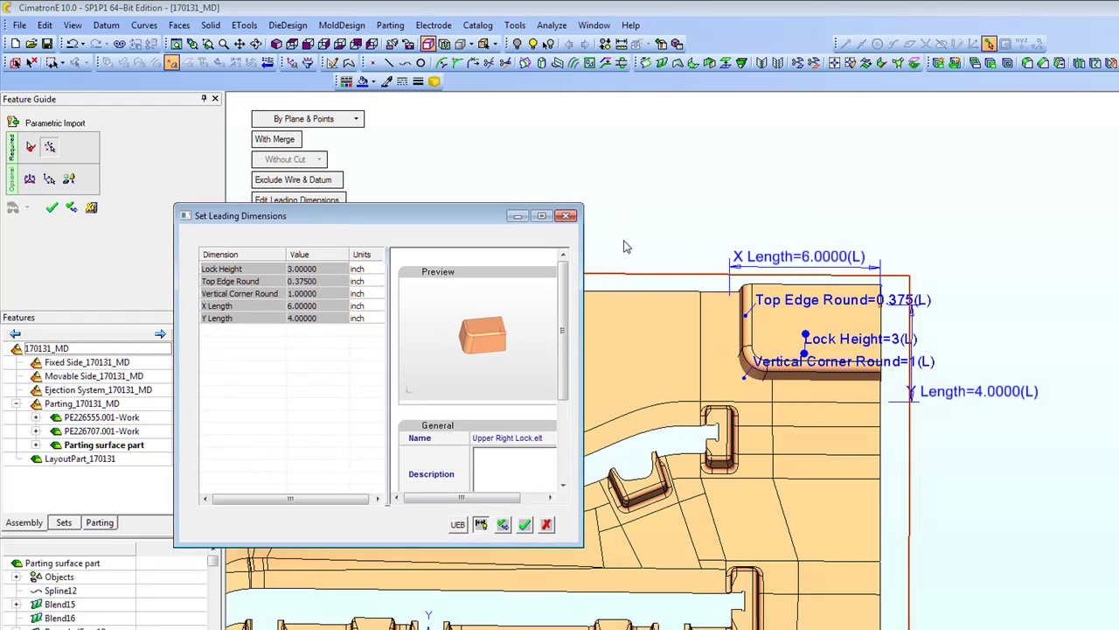
{"action": "left_click", "coordinate": [328, 318]}
{"action": "left_click", "coordinate": [328, 318]}
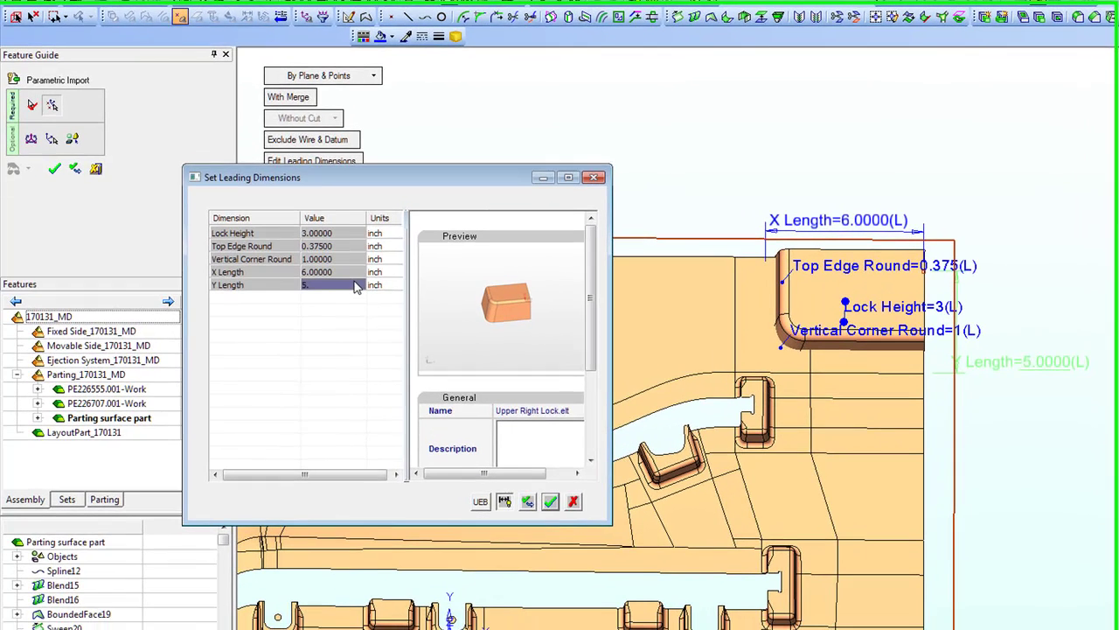
{"action": "type", "text": "5."}
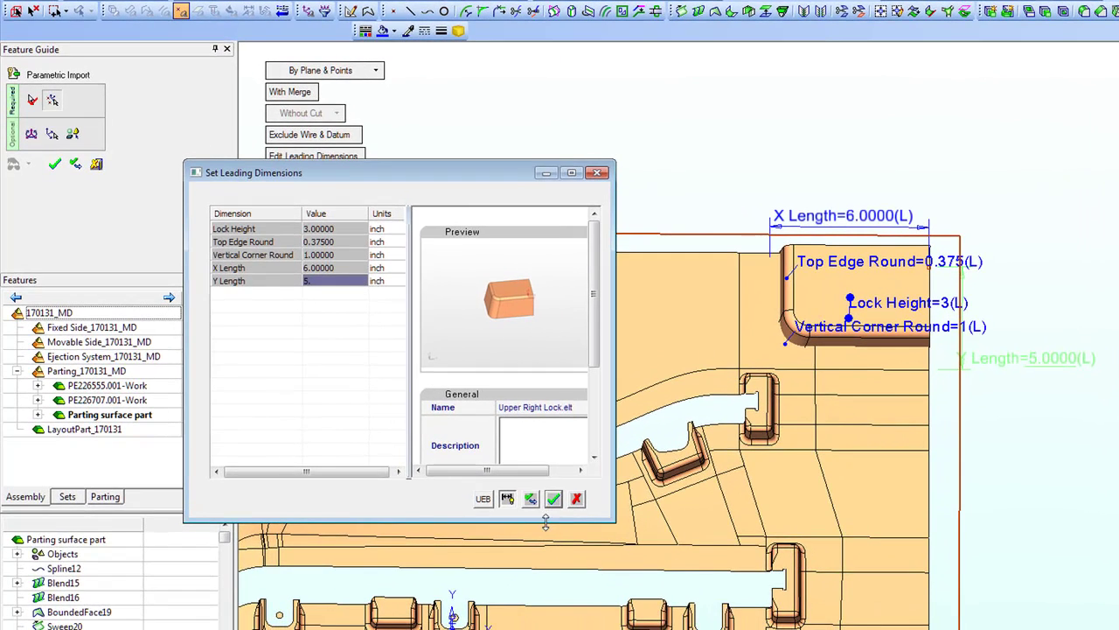
{"action": "left_click", "coordinate": [531, 499]}
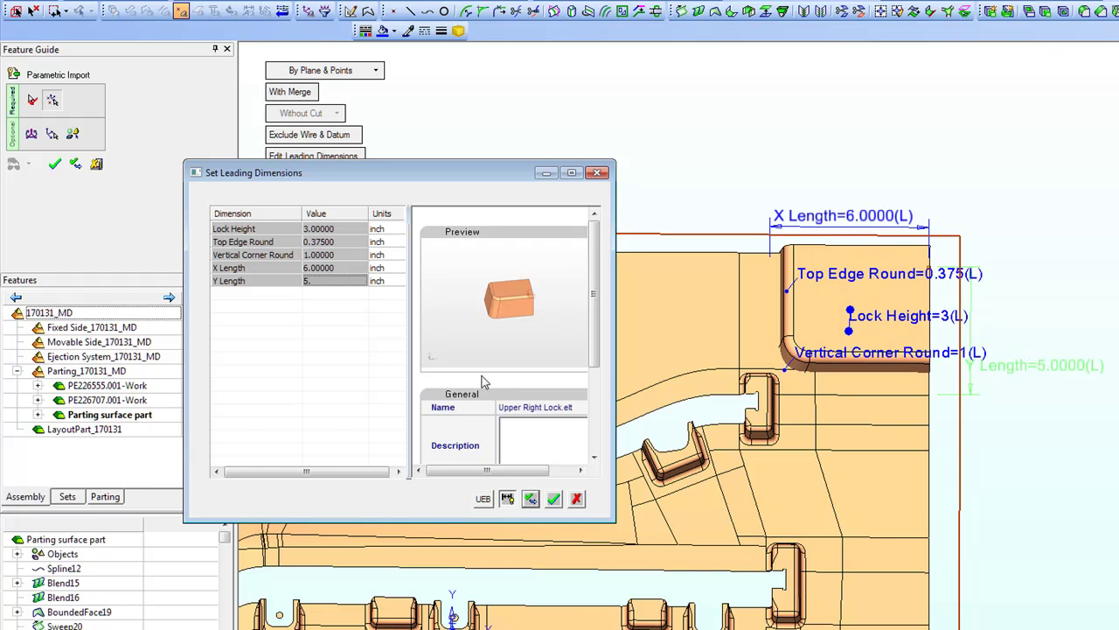
Set the Upper Right Lock's Y Length to 4.5 inches and X Length to 6.5 inches, and accept the leading dimensions.
{"action": "left_click", "coordinate": [338, 280]}
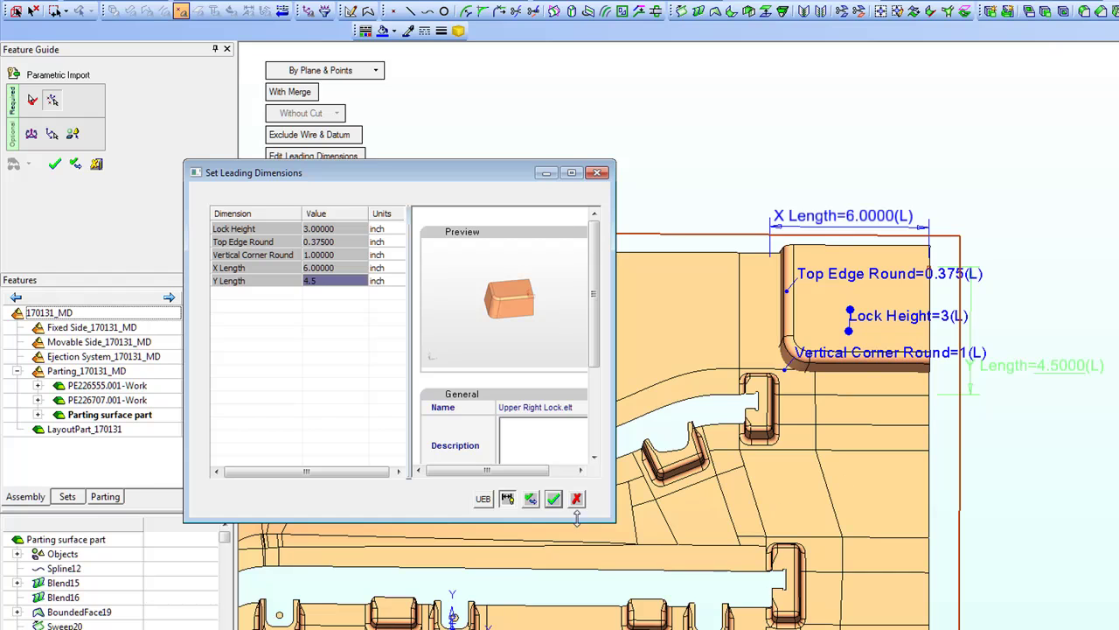
{"action": "left_click", "coordinate": [530, 500]}
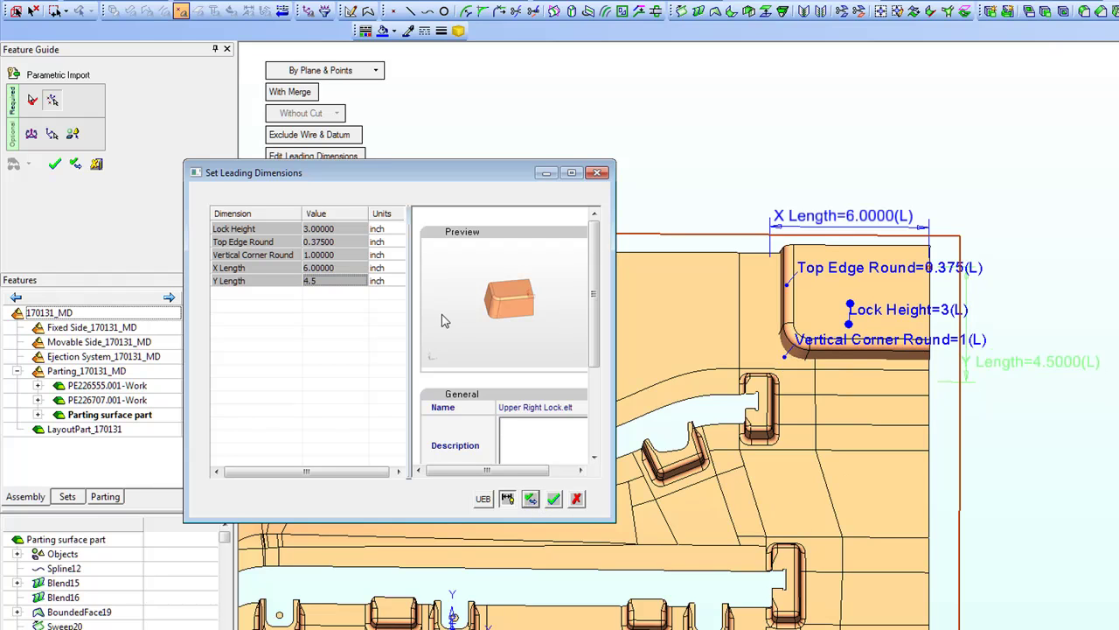
{"action": "left_click", "coordinate": [335, 268]}
{"action": "type", "text": "6.5"}
{"action": "key", "text": "Return"}
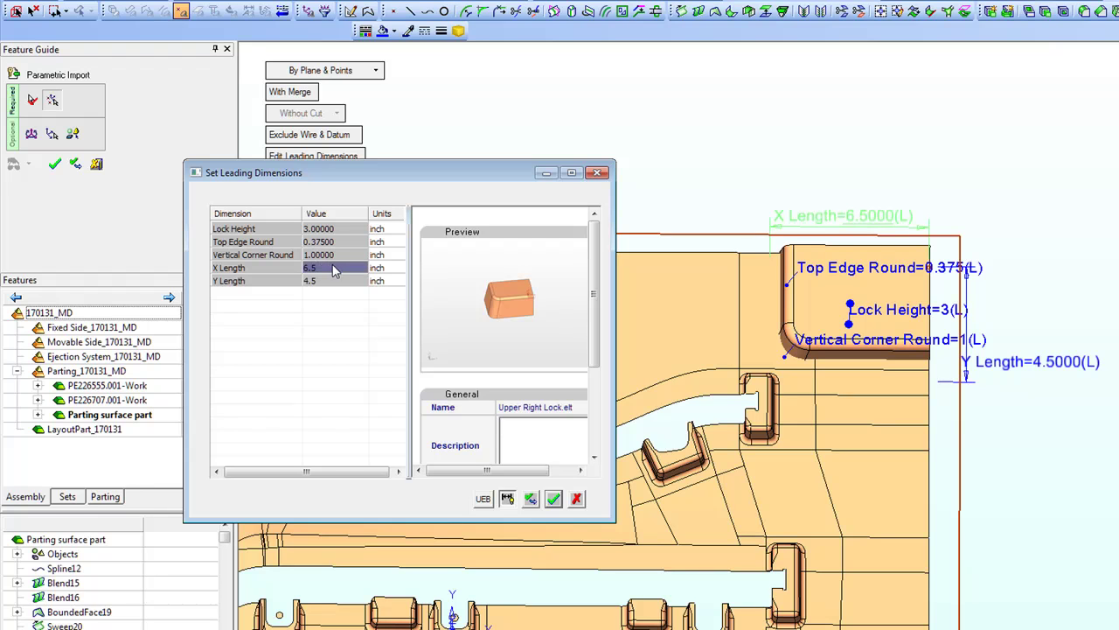
{"action": "left_click", "coordinate": [529, 498]}
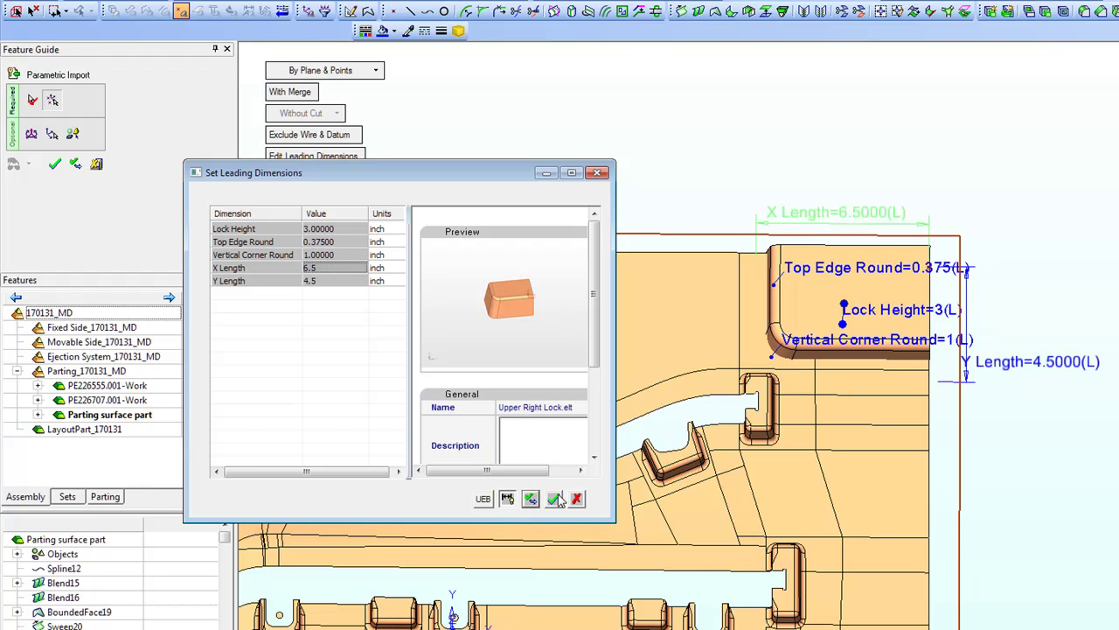
{"action": "left_click", "coordinate": [554, 498]}
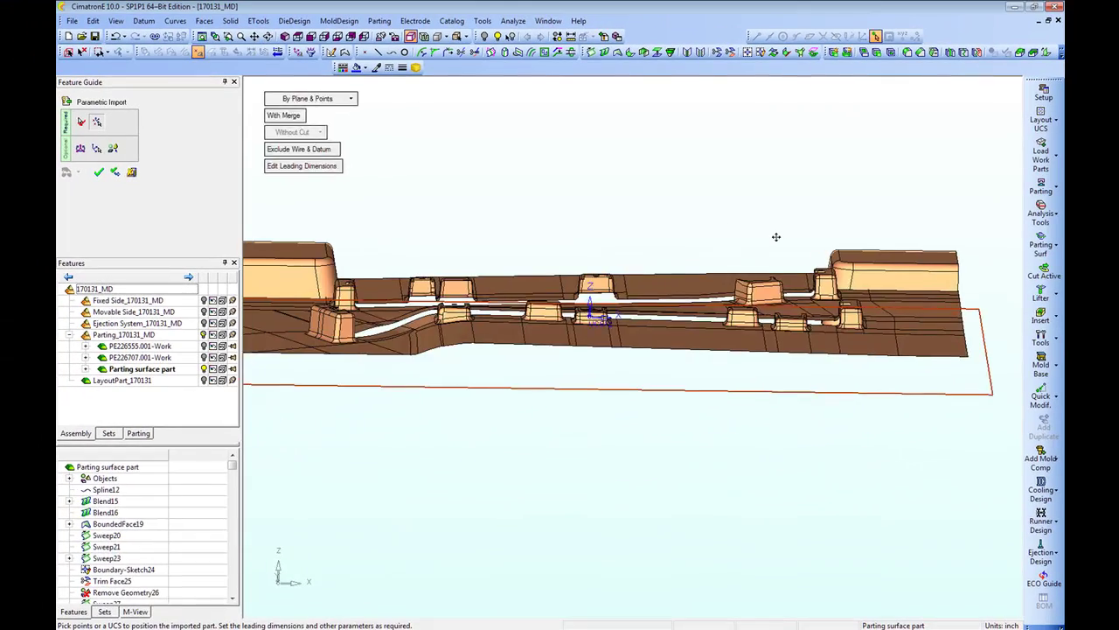
Apply the resized Upper Right Lock import and choose Upper Left Lock.elt from the 1_JB_CATALOG folder as the next part to import.
{"action": "middle_click_drag", "start_coordinate": [775, 237], "coordinate": [696, 232]}
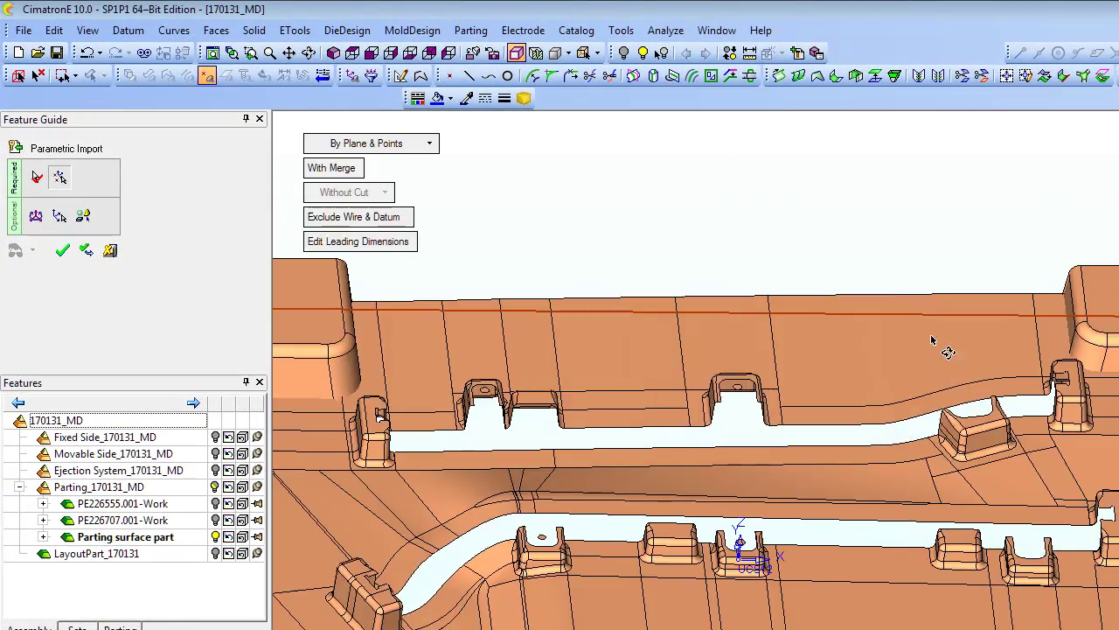
{"action": "middle_click_drag", "start_coordinate": [932, 339], "coordinate": [1034, 408]}
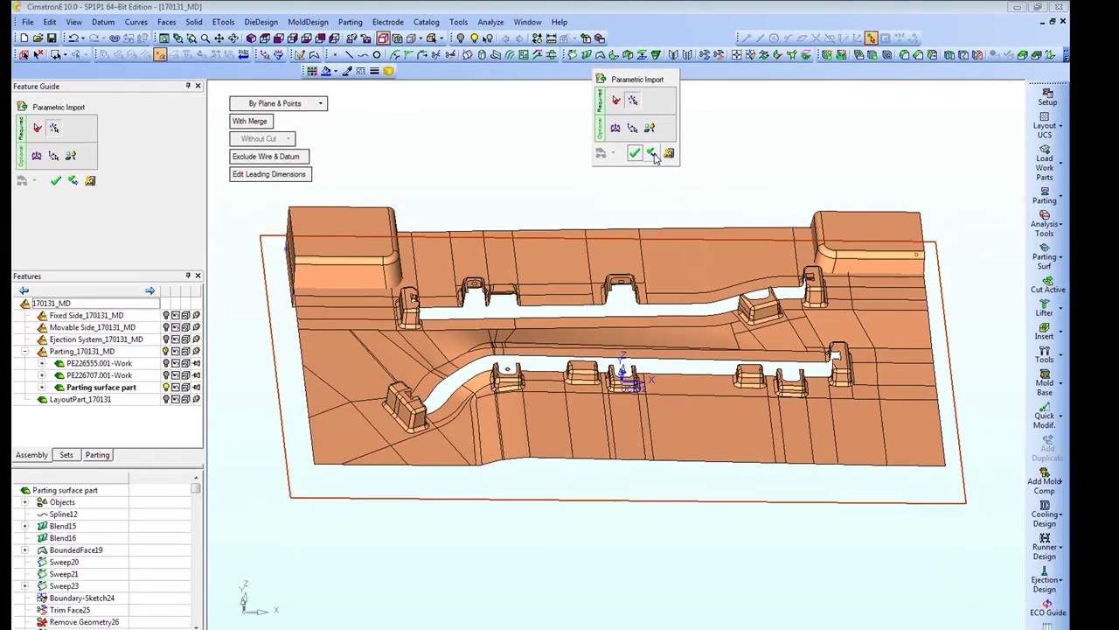
{"action": "left_click", "coordinate": [542, 213]}
{"action": "left_click", "coordinate": [666, 147]}
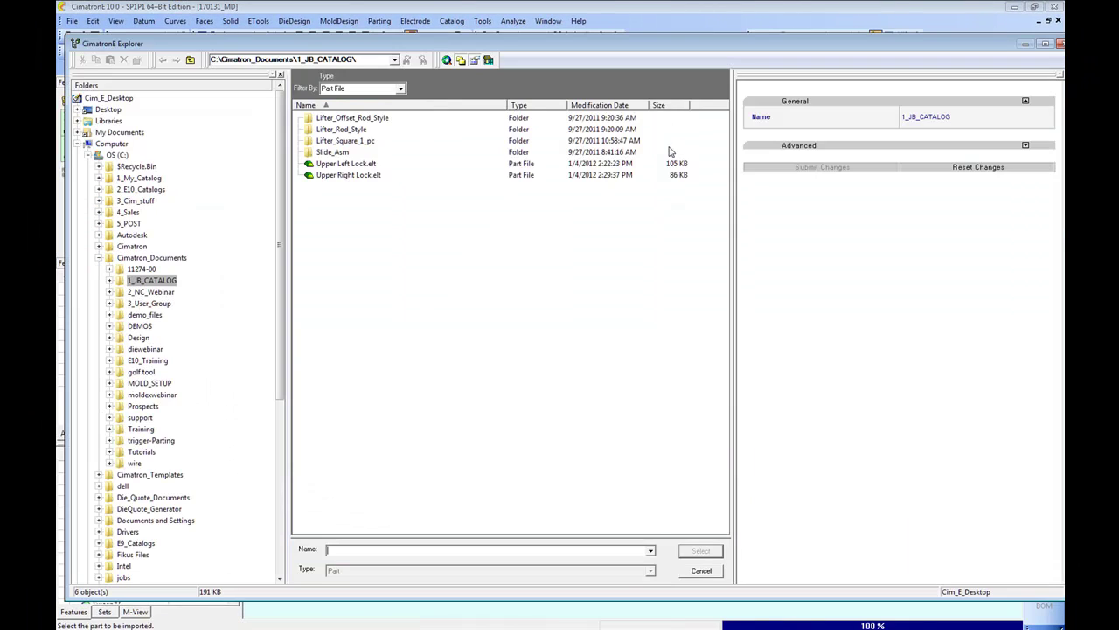
{"action": "left_click", "coordinate": [346, 164]}
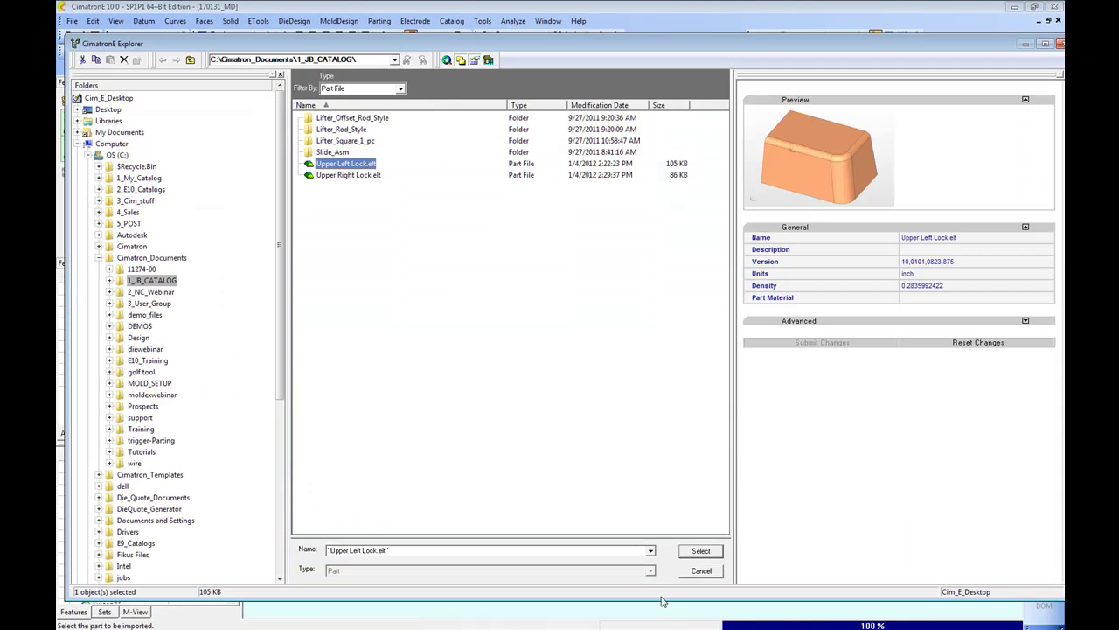
{"action": "left_click", "coordinate": [700, 551]}
Set the Upper Left Lock's positioning to By Plane & Points and pick the rectangular reference plane.
{"action": "middle_click_drag", "start_coordinate": [874, 465], "coordinate": [721, 404], "text": "ctrl"}
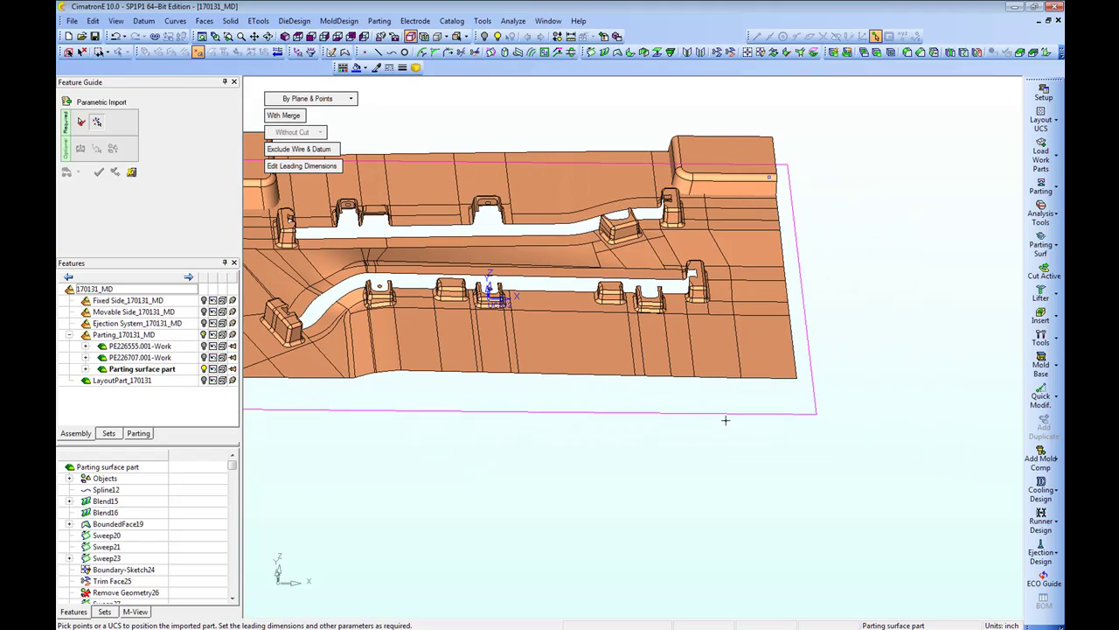
{"action": "left_click", "coordinate": [310, 98]}
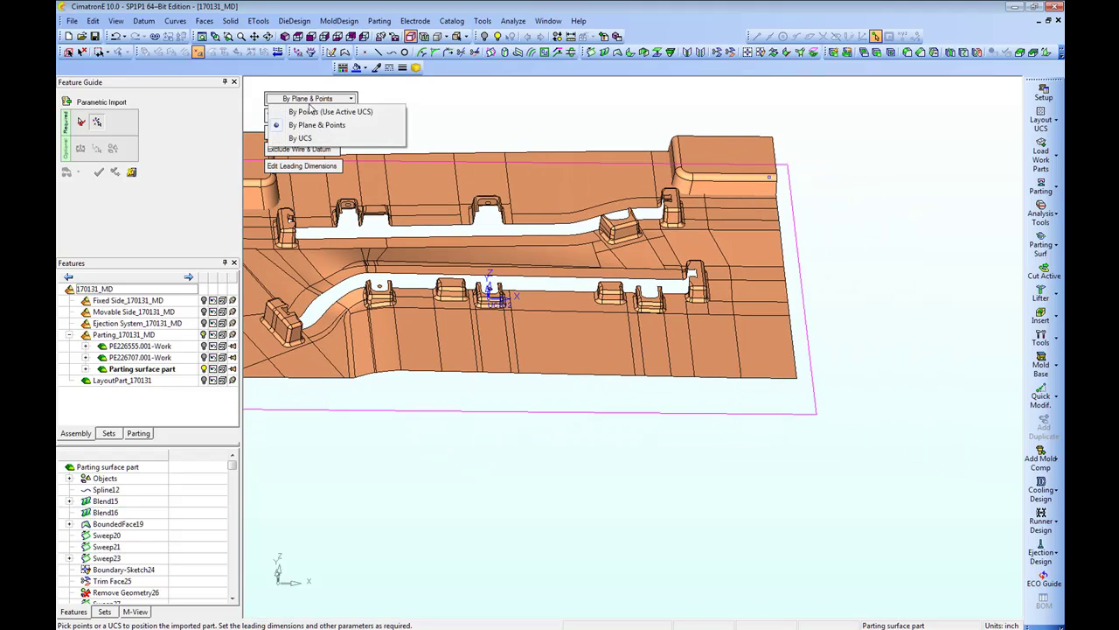
{"action": "left_click", "coordinate": [308, 111]}
{"action": "left_click", "coordinate": [311, 98]}
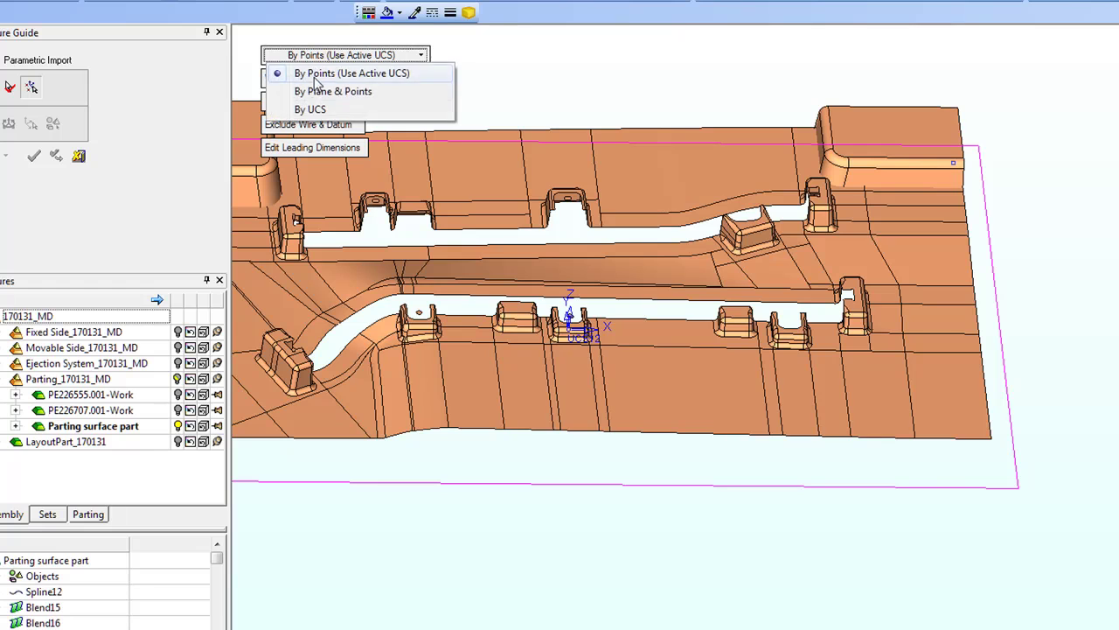
{"action": "left_click", "coordinate": [315, 124]}
{"action": "left_click", "coordinate": [1018, 506]}
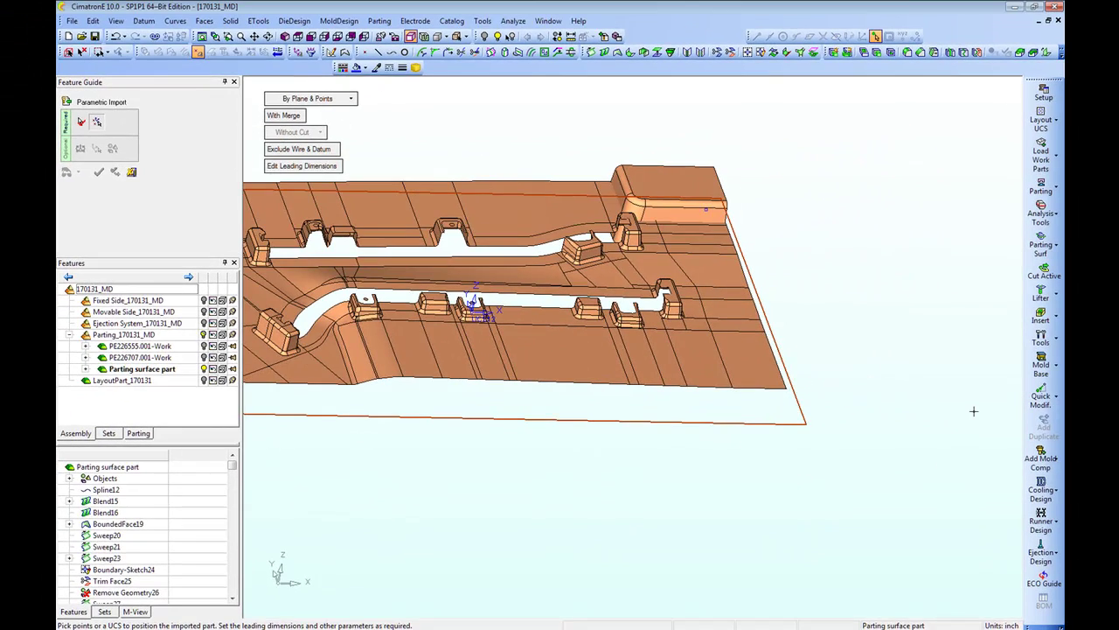
Sketch on the rectangular reference plane, project the parting surface's front-right corner onto it as a point, and exit the sketch.
{"action": "left_click", "coordinate": [331, 51]}
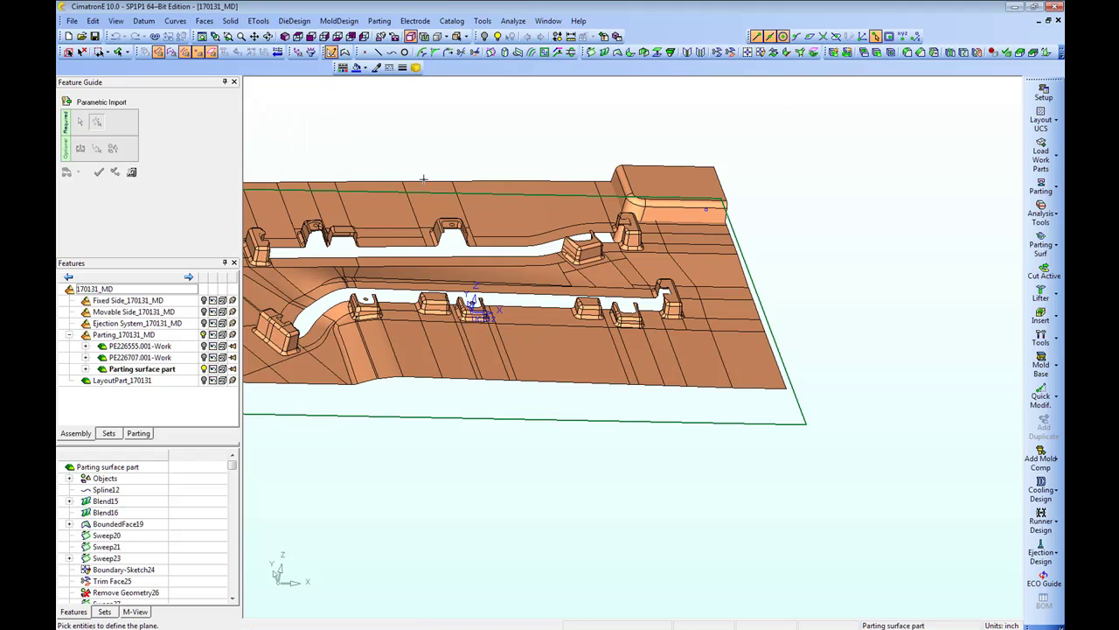
{"action": "left_click", "coordinate": [792, 430]}
{"action": "left_click", "coordinate": [1021, 326]}
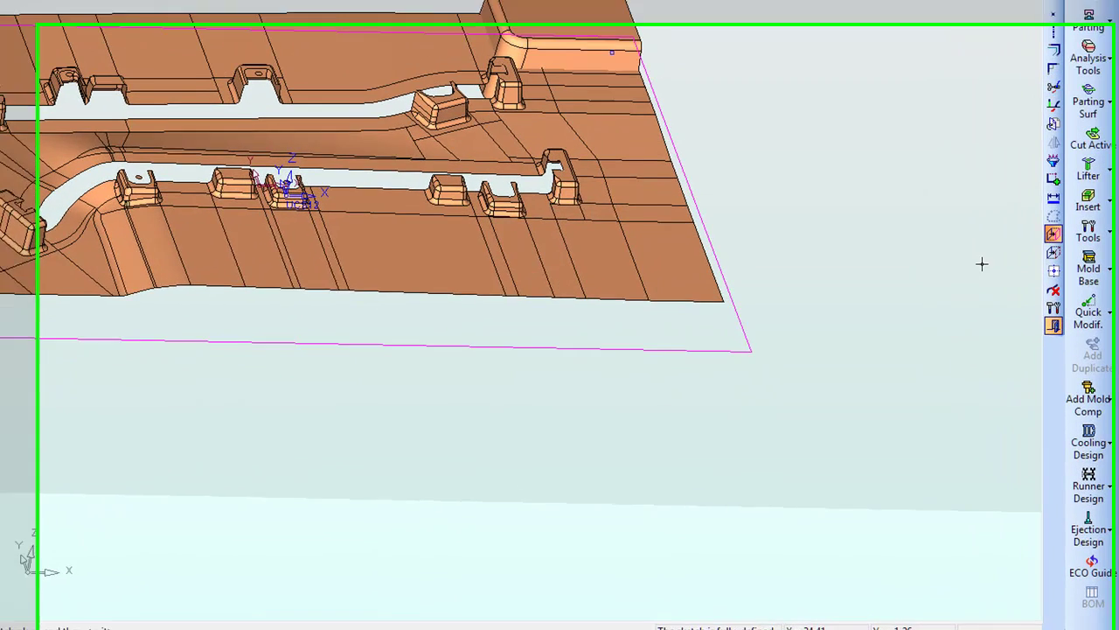
{"action": "left_click", "coordinate": [769, 374]}
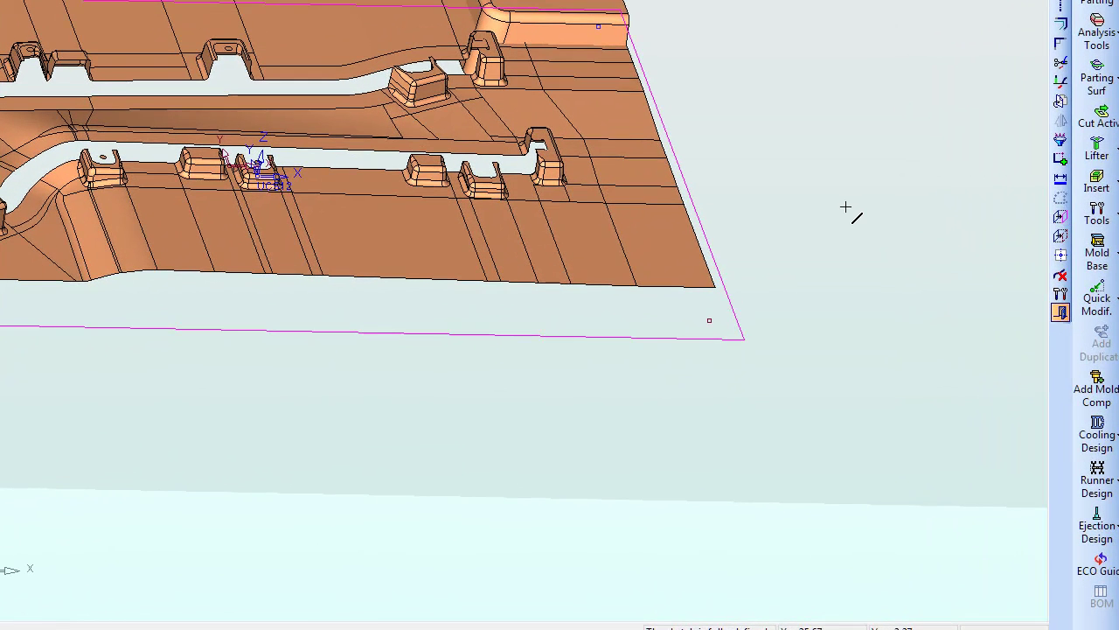
{"action": "right_click", "coordinate": [852, 211]}
{"action": "left_click", "coordinate": [930, 579]}
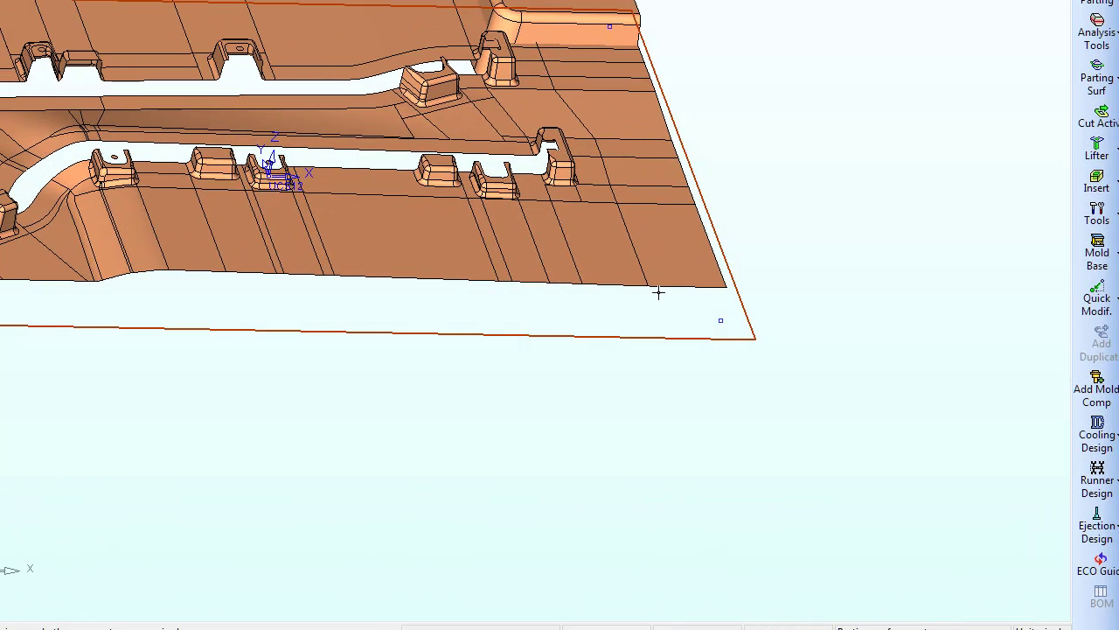
Place the Upper Left Lock at the projected front-right corner point and rotate it 180 degrees about the Z axis.
{"action": "middle_click", "coordinate": [720, 323]}
{"action": "middle_click_drag", "start_coordinate": [622, 303], "coordinate": [631, 305], "text": "ctrl"}
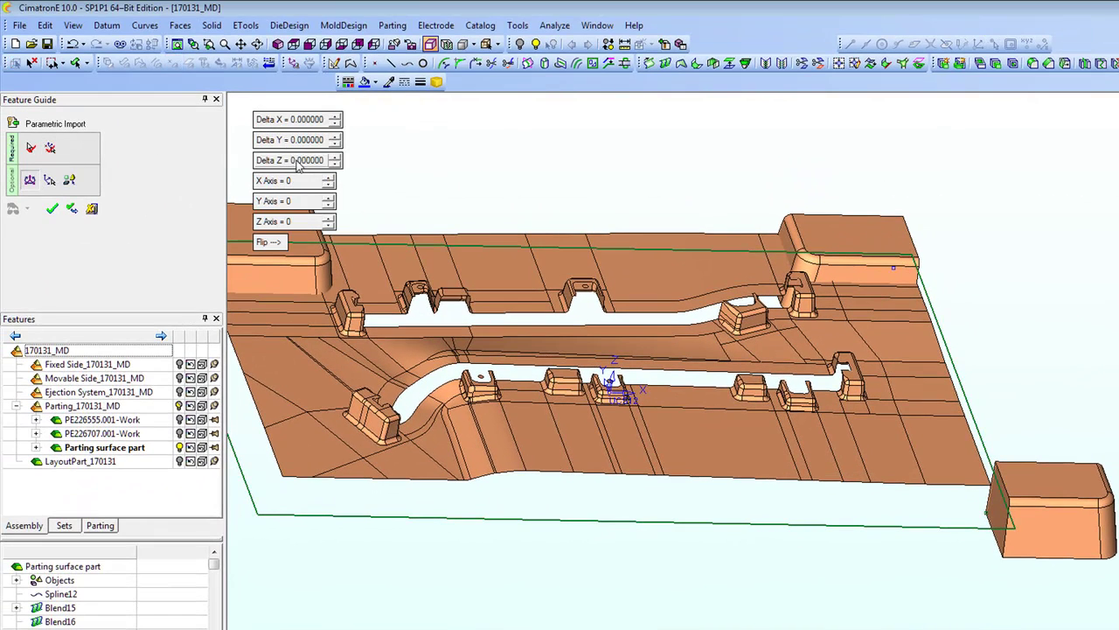
{"action": "left_click", "coordinate": [296, 162]}
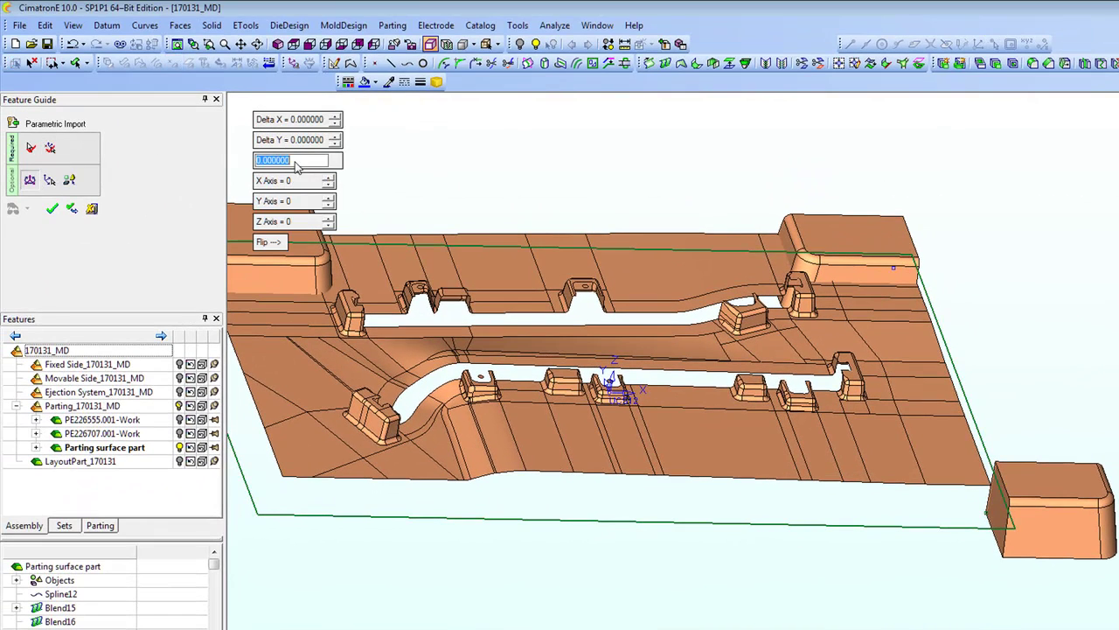
{"action": "key", "text": "Return"}
{"action": "type", "text": "180"}
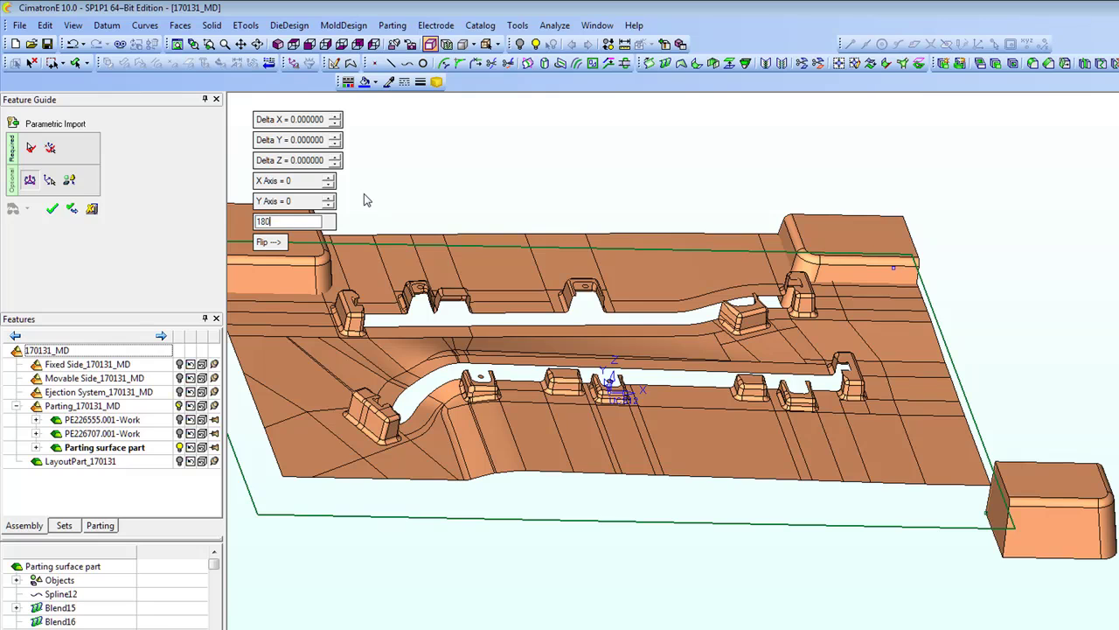
{"action": "key", "text": "Return"}
Open the leading dimensions of the lock placed at the front-right corner and set its Y Length to 5 inches.
{"action": "left_click_drag", "start_coordinate": [825, 321], "coordinate": [830, 466], "text": "ctrl"}
{"action": "middle_click_drag", "start_coordinate": [832, 447], "coordinate": [784, 395], "text": "ctrl"}
{"action": "left_click_drag", "start_coordinate": [785, 394], "coordinate": [782, 376], "text": "ctrl"}
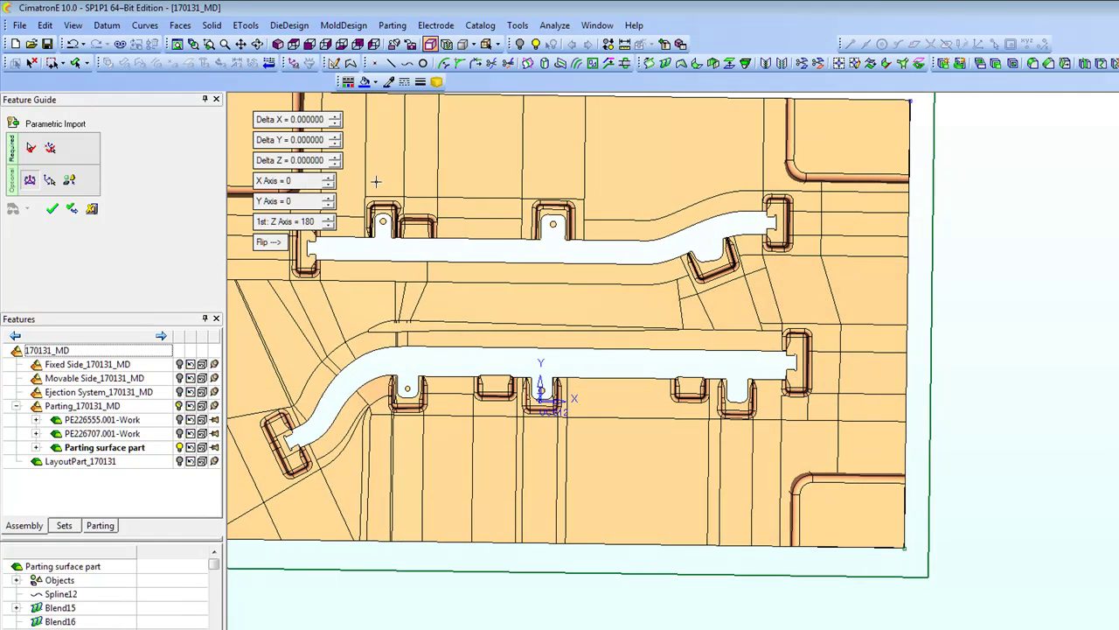
{"action": "left_click", "coordinate": [50, 148]}
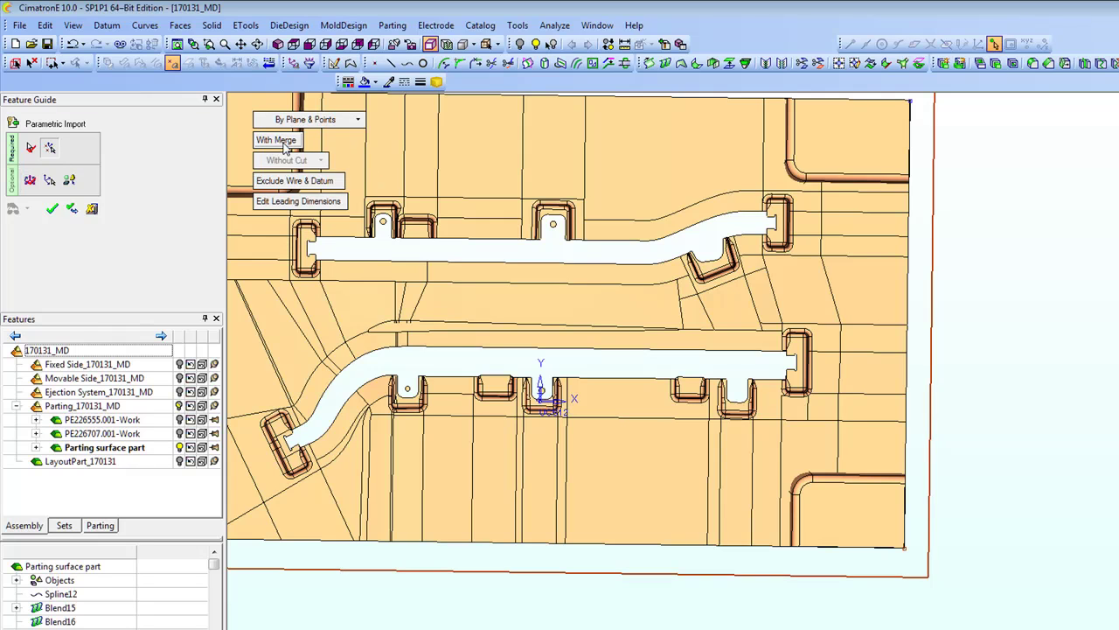
{"action": "left_click", "coordinate": [294, 181]}
{"action": "left_click", "coordinate": [298, 181]}
{"action": "left_click", "coordinate": [298, 201]}
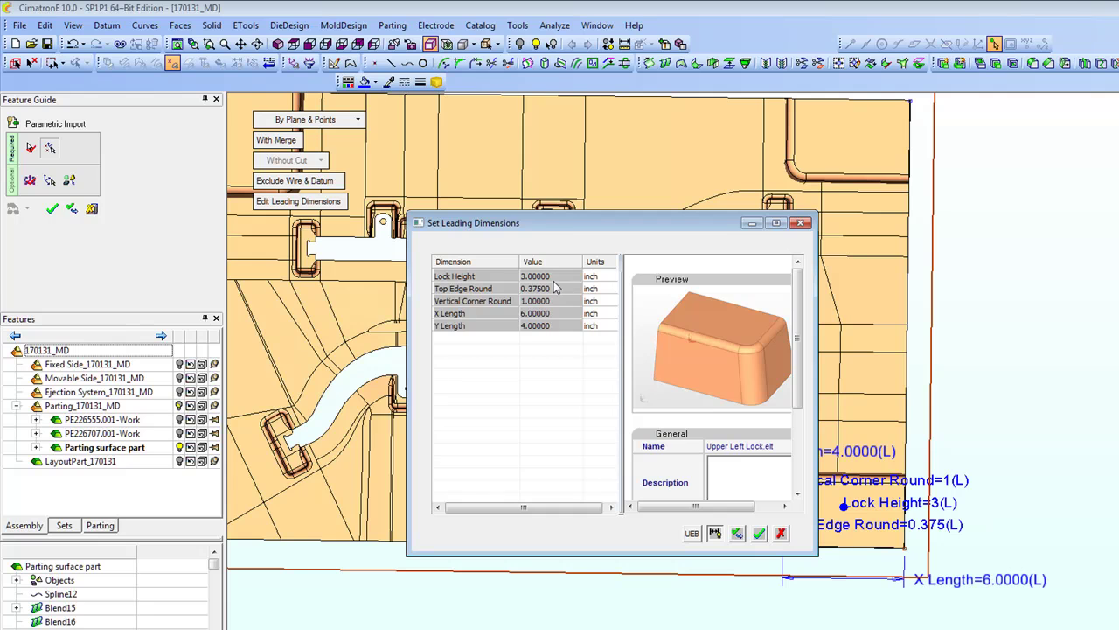
{"action": "left_click_drag", "start_coordinate": [569, 237], "coordinate": [328, 224]}
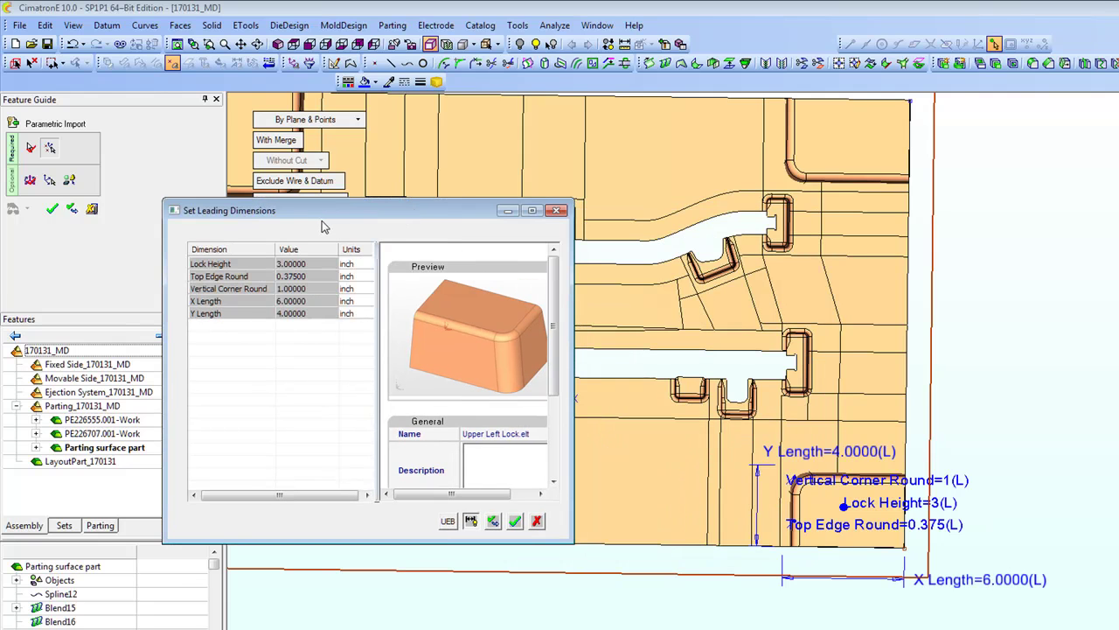
{"action": "left_click", "coordinate": [310, 315]}
{"action": "left_click", "coordinate": [310, 313]}
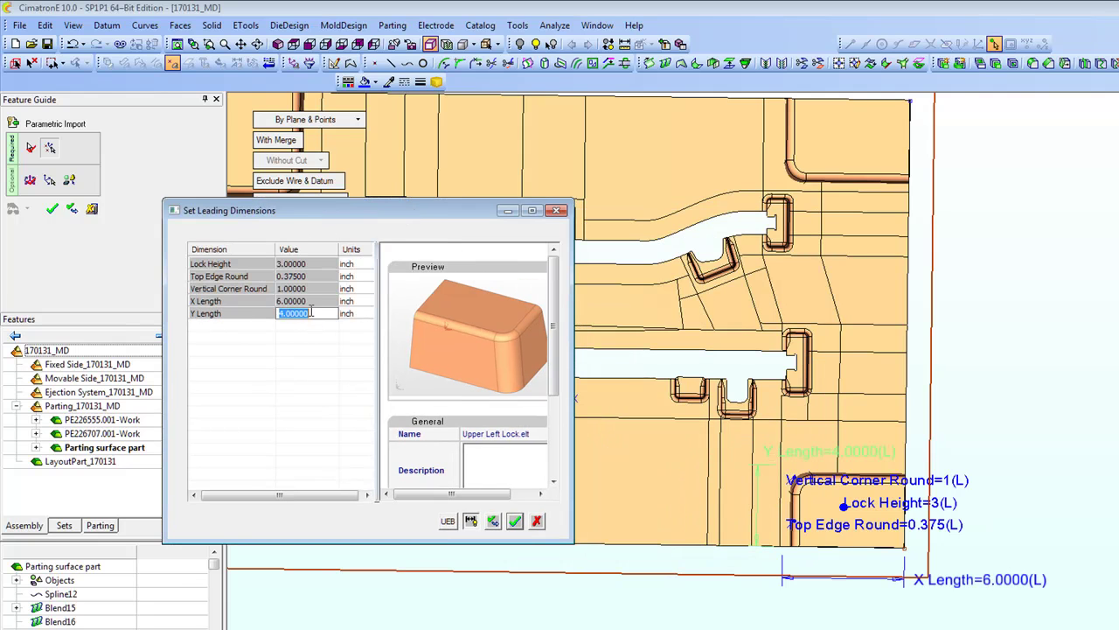
{"action": "type", "text": "5."}
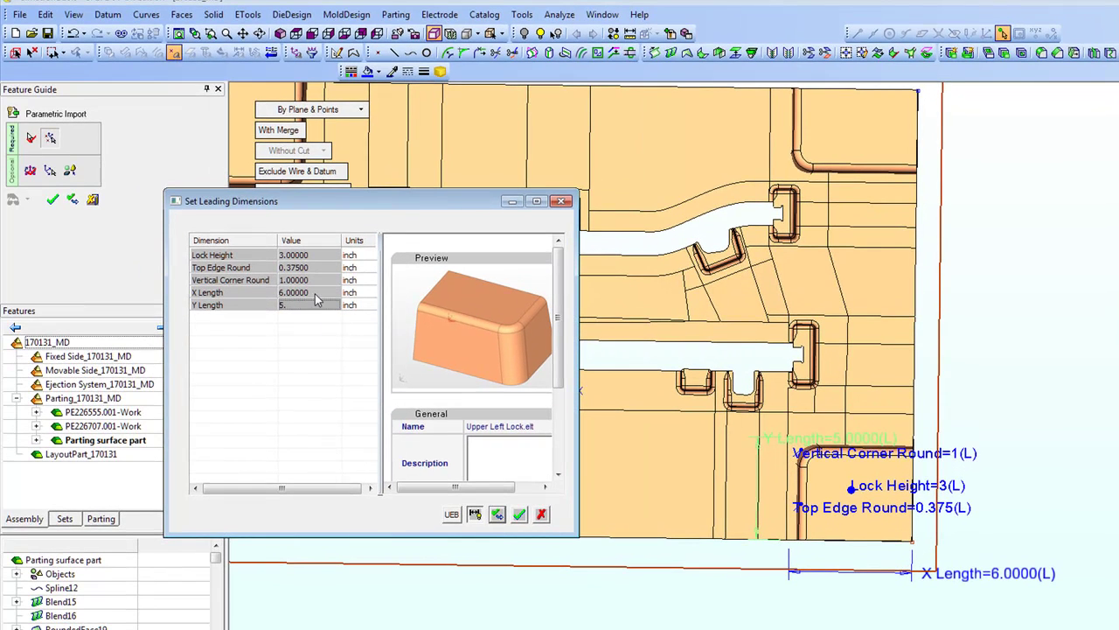
Set the front-right lock's Y Length to 6 inches and X Length to 7 inches, and accept the leading dimensions.
{"action": "left_click", "coordinate": [323, 305]}
{"action": "type", "text": "6."}
{"action": "key", "text": "Return"}
{"action": "left_click", "coordinate": [497, 514]}
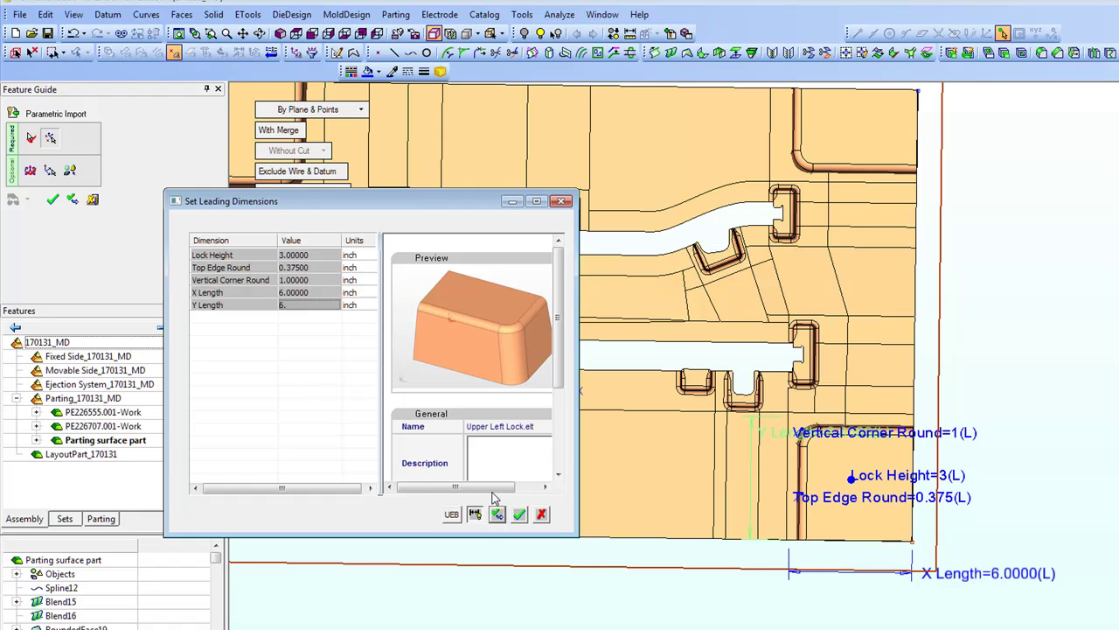
{"action": "left_click", "coordinate": [313, 292]}
{"action": "type", "text": "7."}
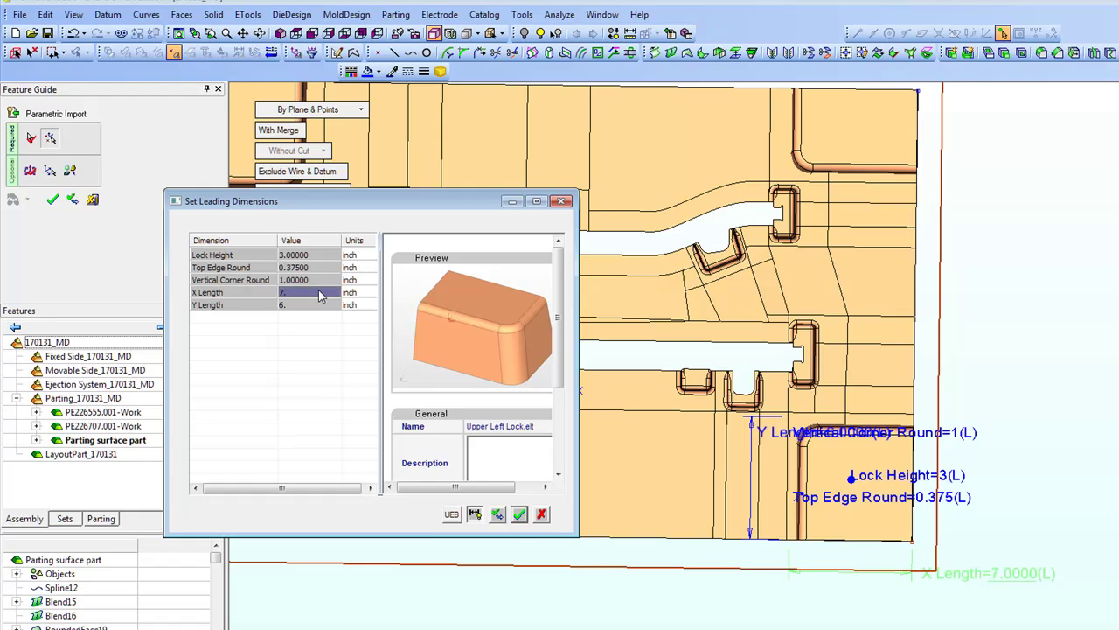
{"action": "left_click", "coordinate": [497, 514]}
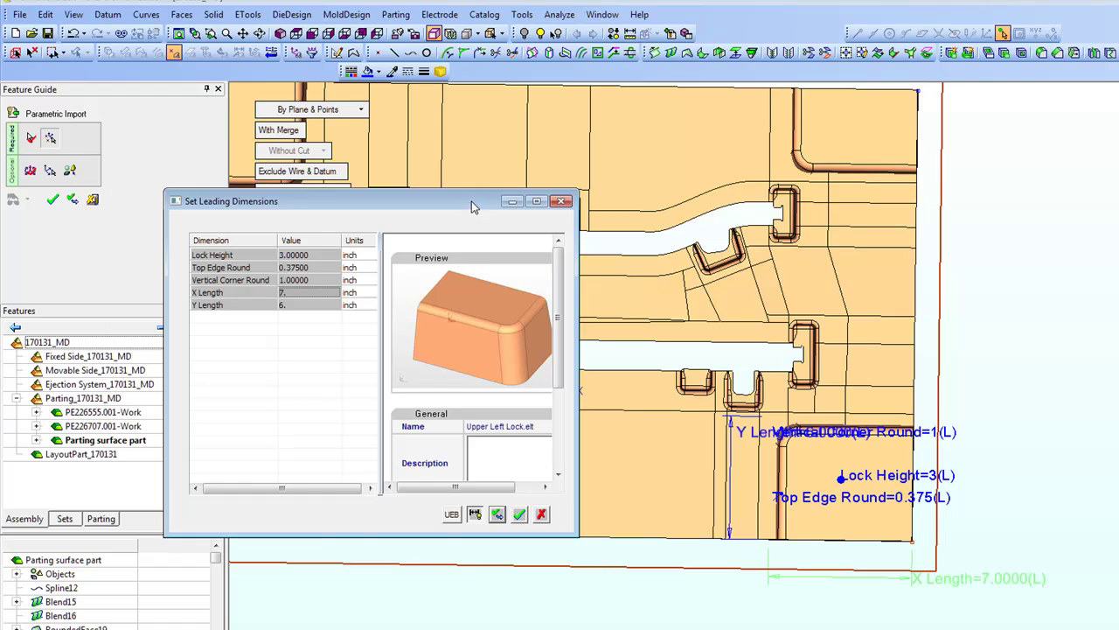
{"action": "left_click_drag", "start_coordinate": [473, 203], "coordinate": [404, 172]}
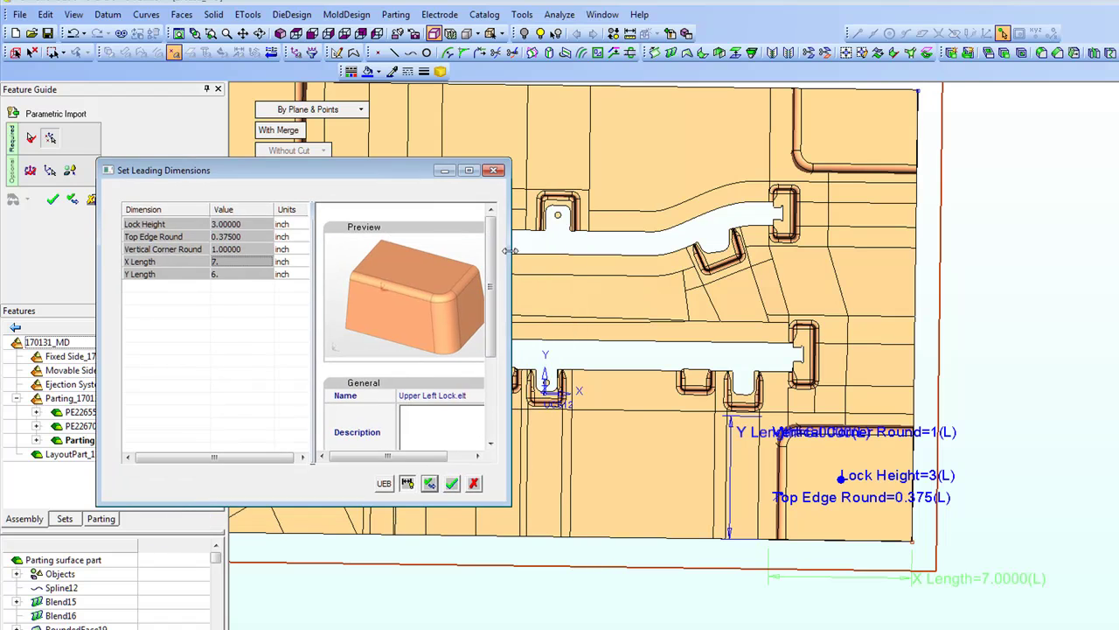
{"action": "left_click", "coordinate": [453, 483]}
Apply the front-right lock's import and start another one with the Upper Right Lock.elt catalog part.
{"action": "middle_click_drag", "start_coordinate": [717, 492], "coordinate": [700, 473]}
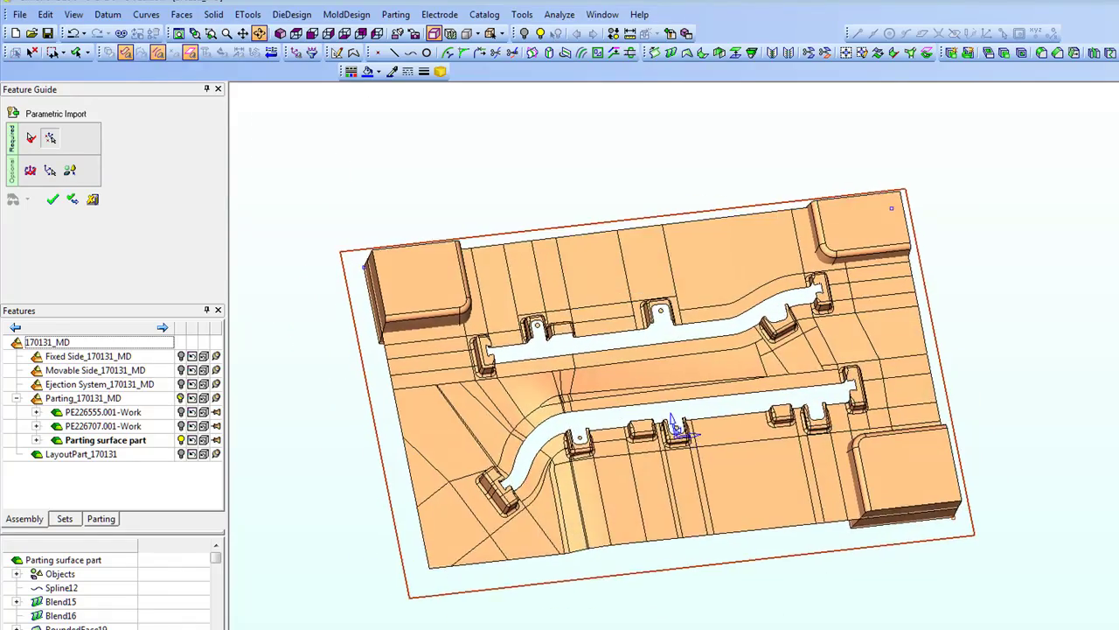
{"action": "middle_click", "coordinate": [575, 133]}
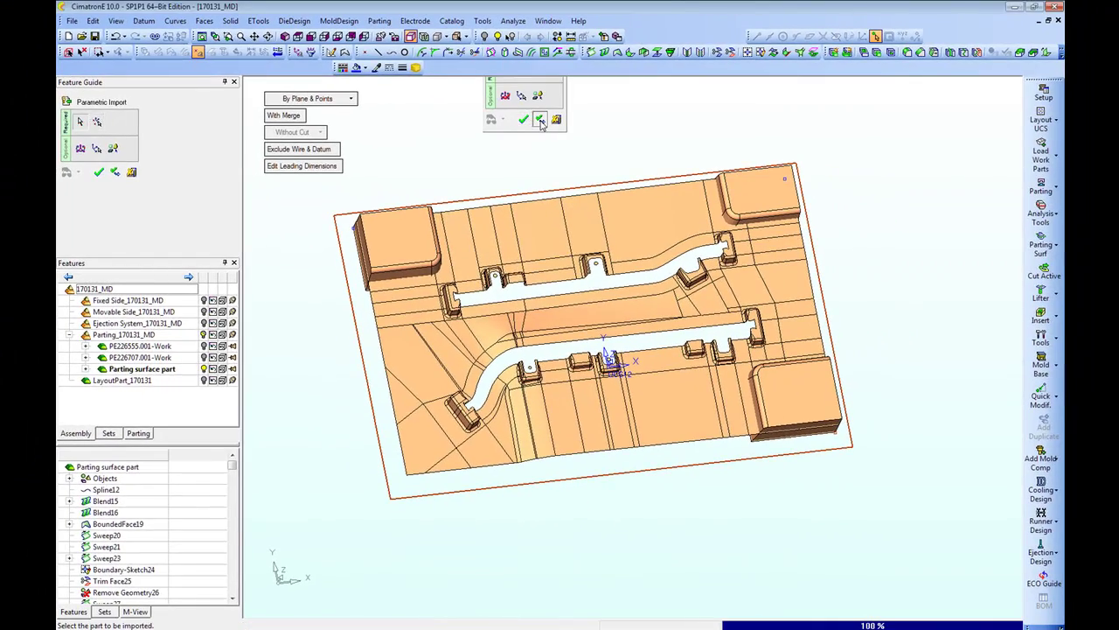
{"action": "left_click", "coordinate": [540, 120]}
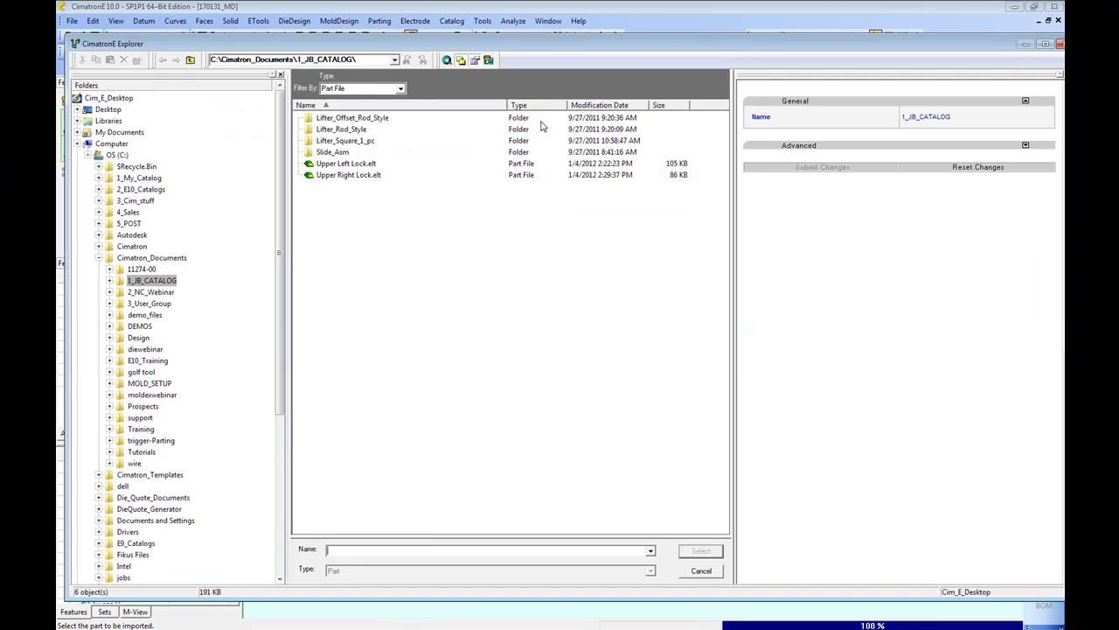
{"action": "left_click", "coordinate": [350, 174]}
{"action": "left_click", "coordinate": [704, 551]}
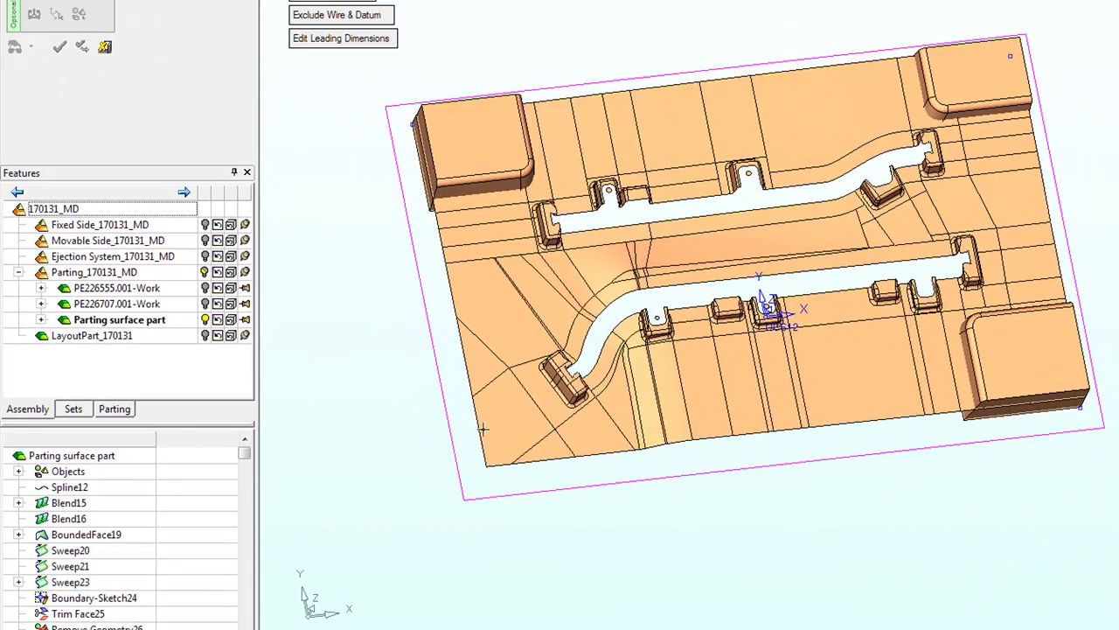
Sketch on the rectangular reference plane, project the parting surface's front-left corner onto it as a point, and exit the sketch.
{"action": "middle_click_drag", "start_coordinate": [414, 452], "coordinate": [672, 329]}
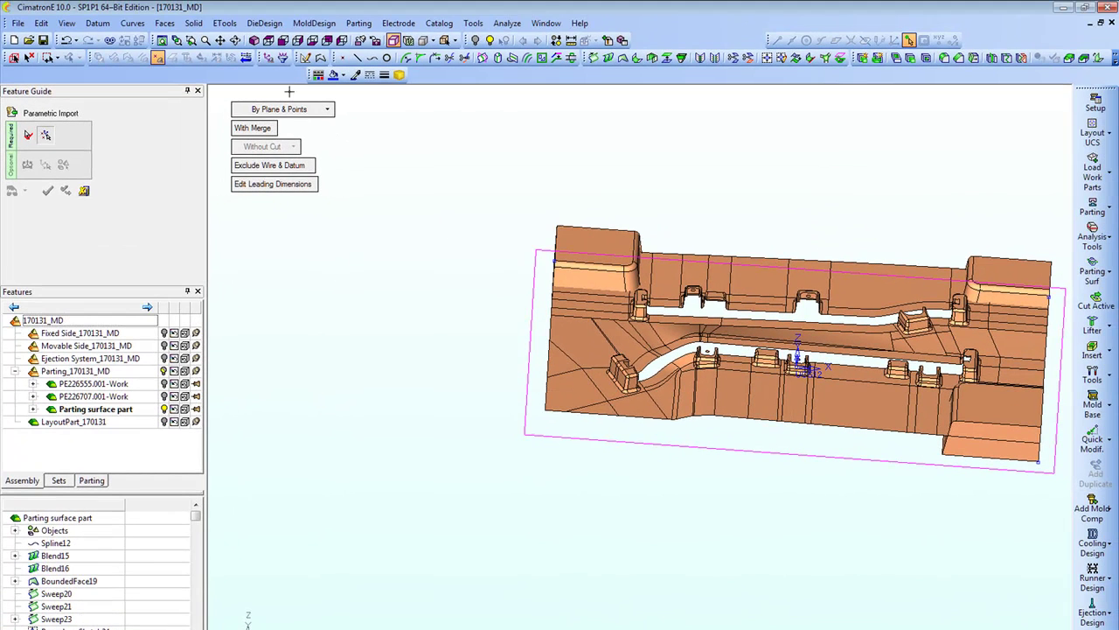
{"action": "left_click", "coordinate": [305, 58]}
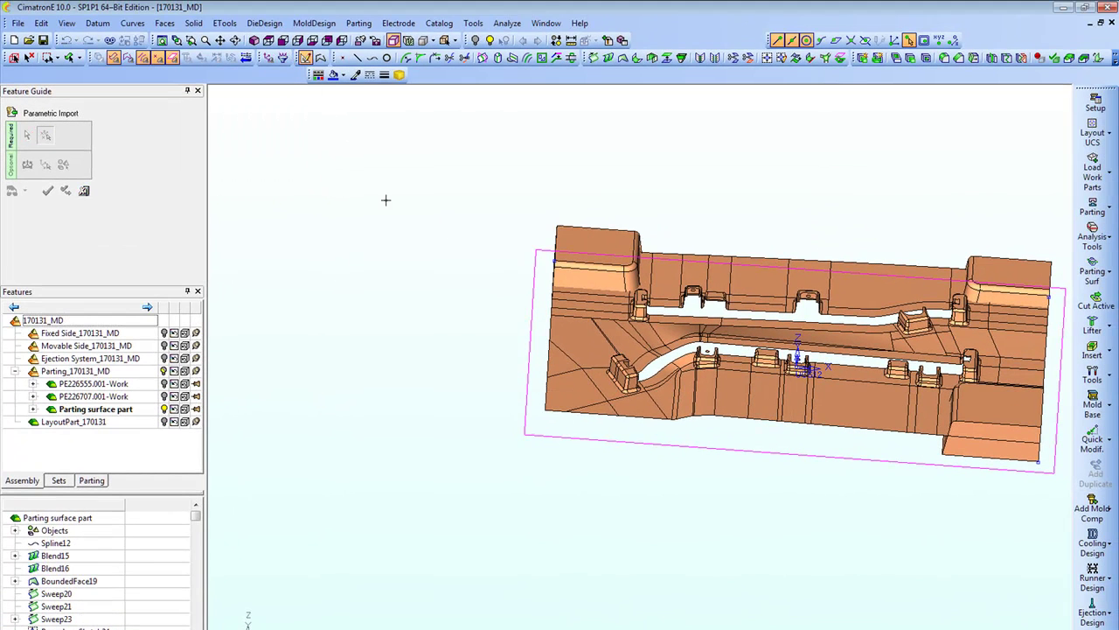
{"action": "left_click", "coordinate": [595, 442]}
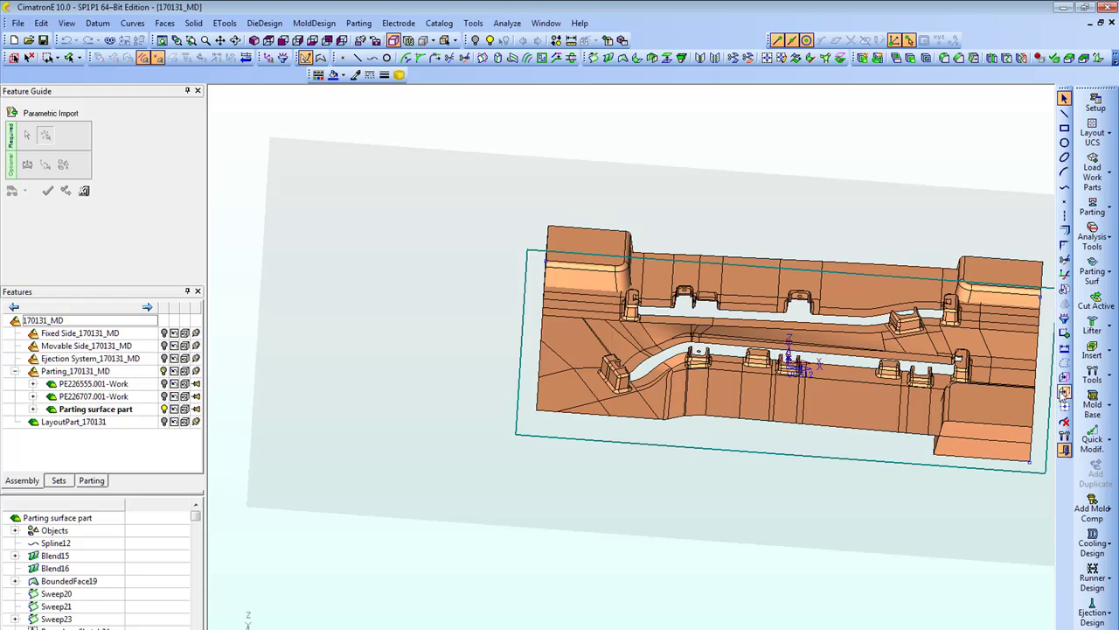
{"action": "left_click", "coordinate": [1065, 377]}
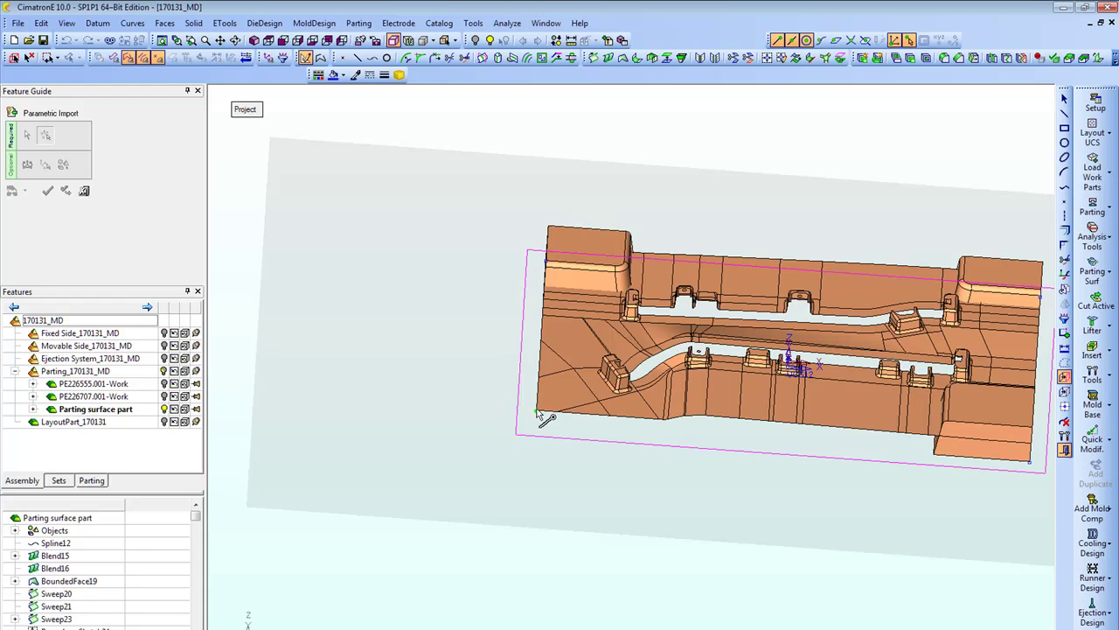
{"action": "right_click", "coordinate": [481, 356]}
{"action": "left_click", "coordinate": [525, 571]}
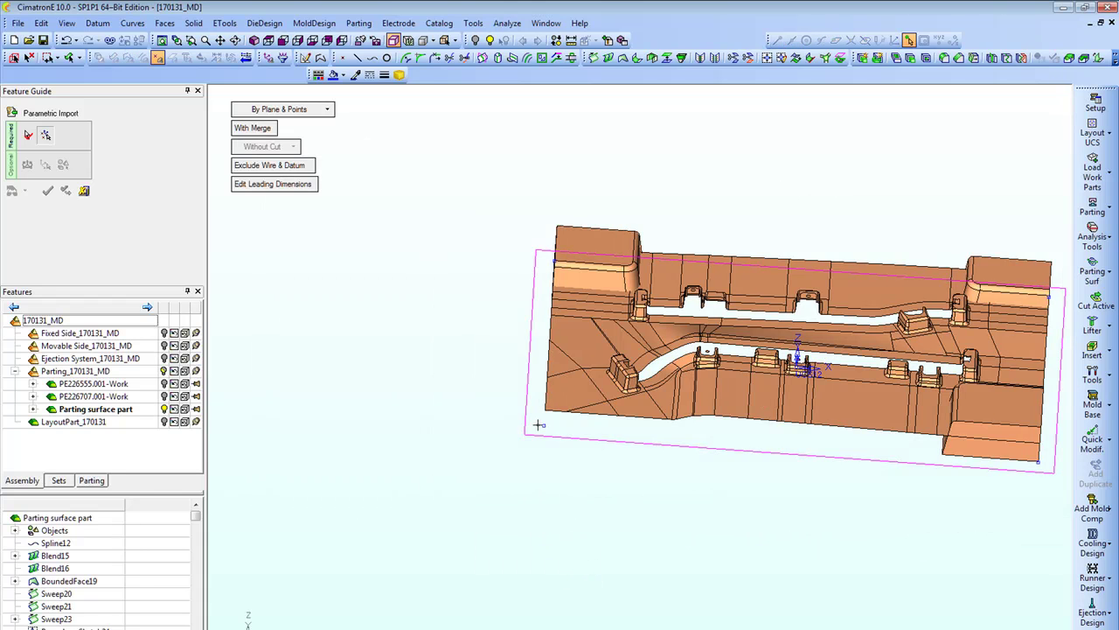
Place the Upper Right Lock at the projected front-left corner point, set positioning to By Points (Use Active UCS), and check its rotation settings.
{"action": "left_click", "coordinate": [544, 428]}
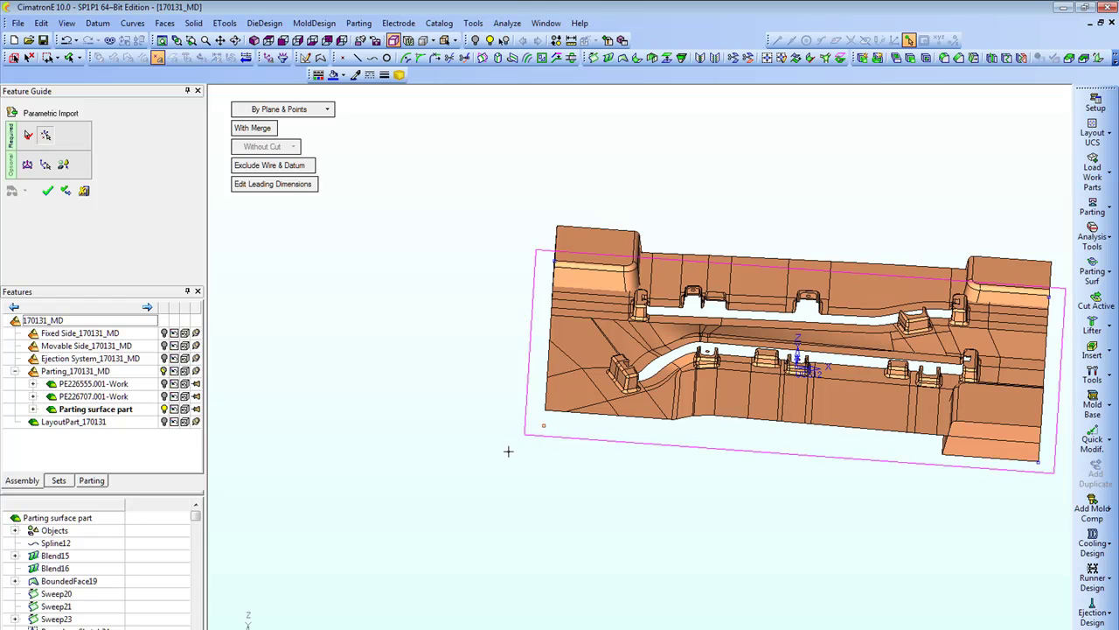
{"action": "left_click", "coordinate": [289, 110]}
{"action": "left_click", "coordinate": [271, 124]}
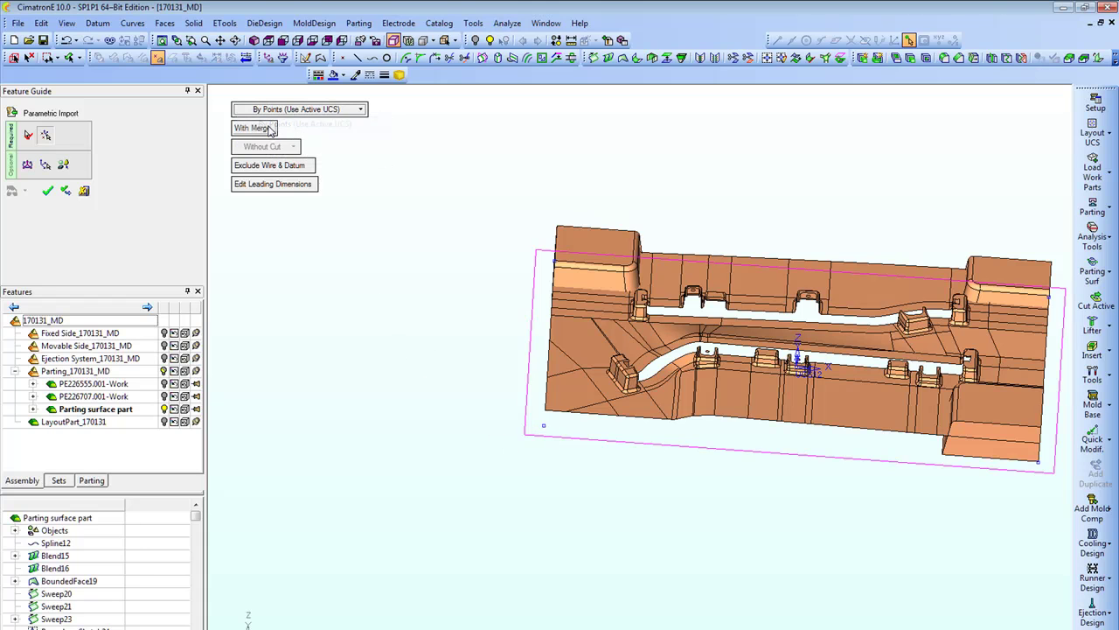
{"action": "mouse_move", "coordinate": [528, 420]}
{"action": "middle_mouse_down", "text": "ctrl"}
{"action": "mouse_move", "coordinate": [478, 351]}
{"action": "mouse_move", "coordinate": [524, 411]}
{"action": "middle_mouse_up", "text": "ctrl"}
{"action": "right_click_drag", "start_coordinate": [566, 411], "coordinate": [566, 372], "text": "ctrl"}
{"action": "left_click_drag", "start_coordinate": [625, 411], "coordinate": [625, 438], "text": "ctrl"}
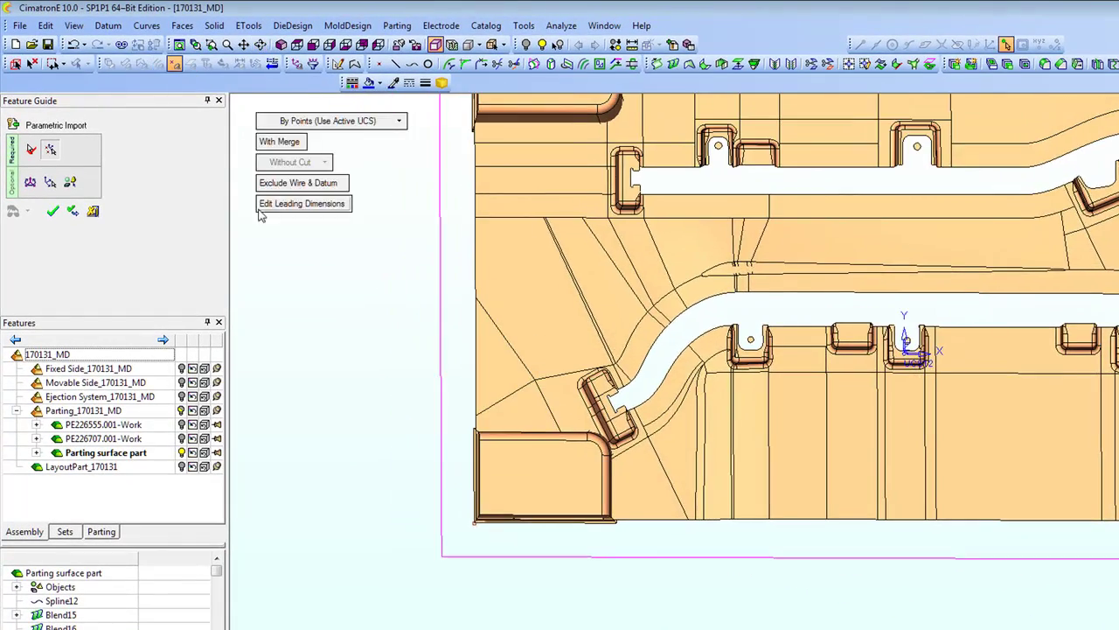
{"action": "left_click", "coordinate": [29, 184]}
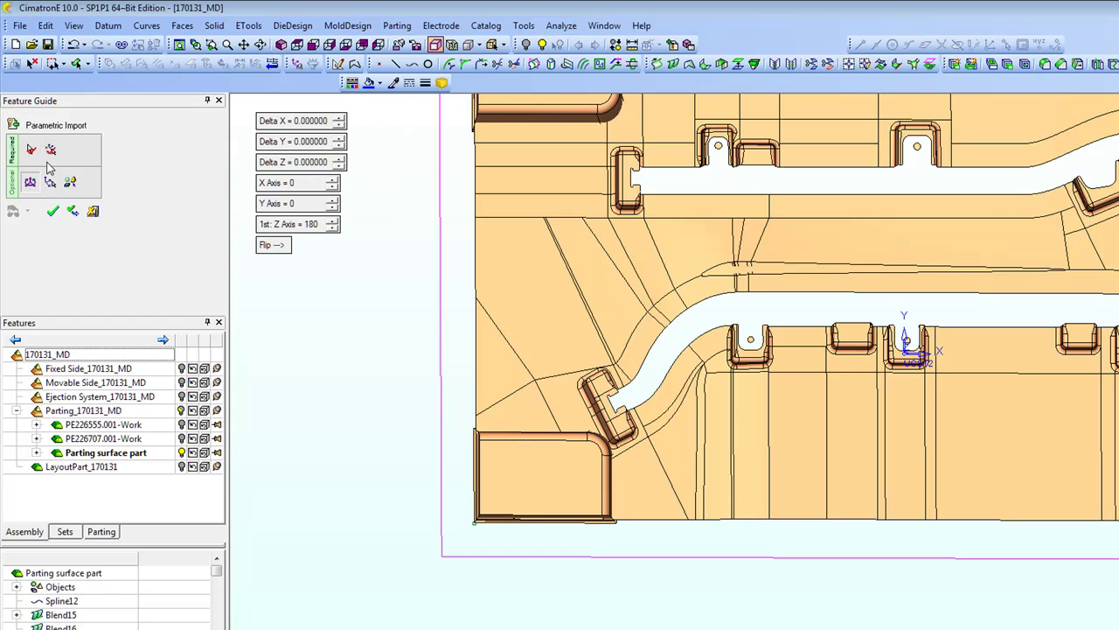
{"action": "left_click", "coordinate": [51, 152]}
Set the X Length of the Upper Right Lock at the front-left corner to 5 inches and finish the import.
{"action": "left_click", "coordinate": [283, 205]}
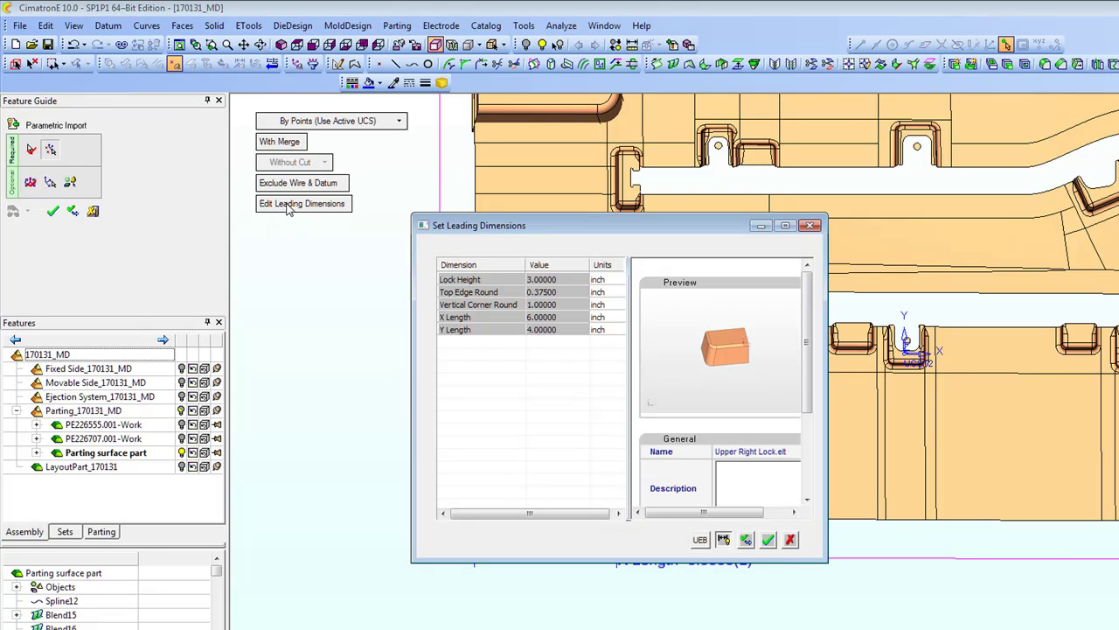
{"action": "left_click_drag", "start_coordinate": [584, 227], "coordinate": [209, 203]}
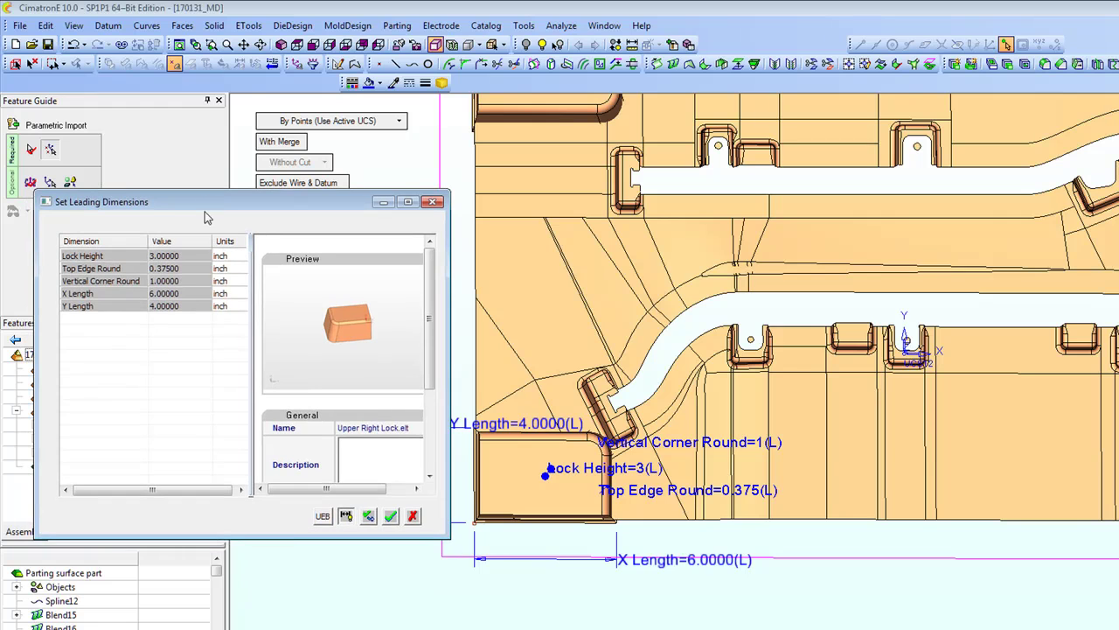
{"action": "left_click", "coordinate": [165, 295]}
{"action": "left_click", "coordinate": [165, 295]}
{"action": "type", "text": "5."}
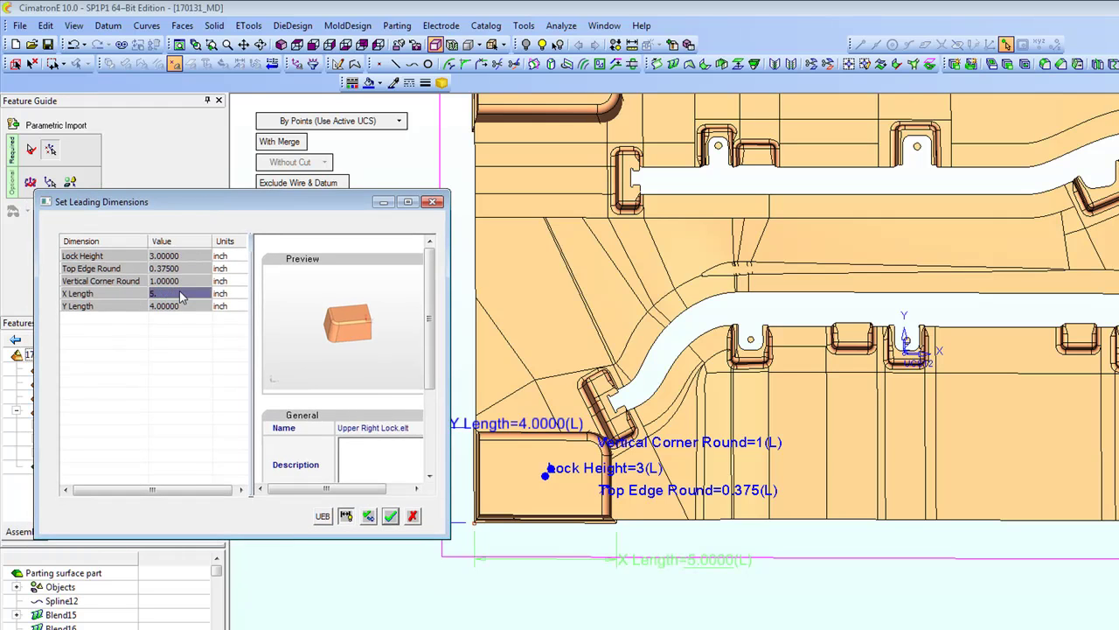
{"action": "left_click", "coordinate": [201, 310]}
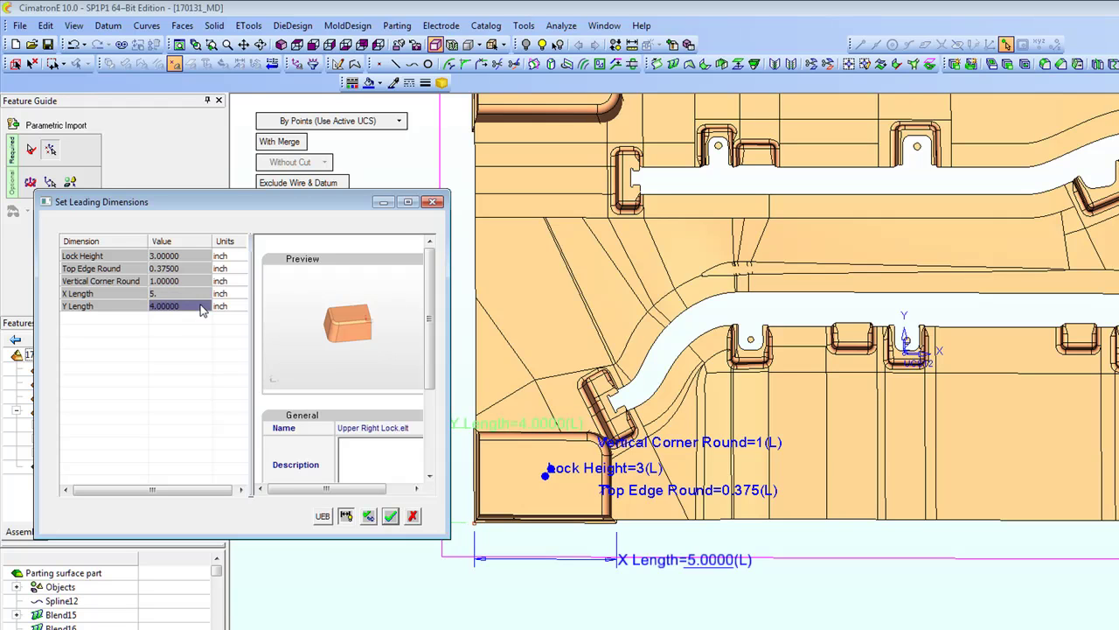
{"action": "left_click", "coordinate": [368, 515]}
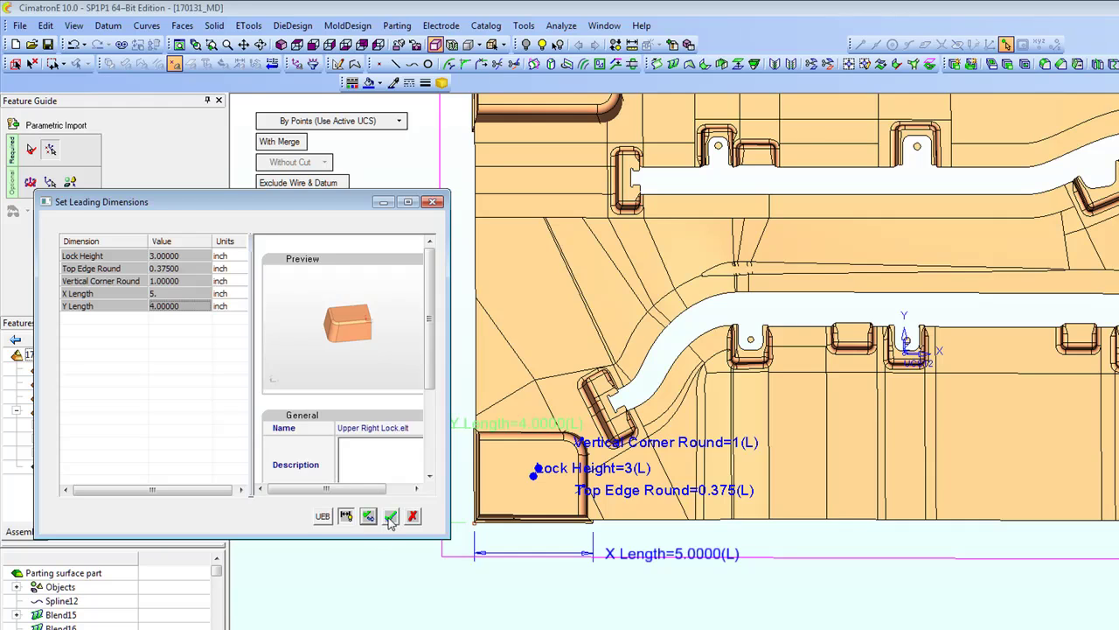
{"action": "left_click", "coordinate": [391, 517]}
{"action": "scroll", "coordinate": [710, 426], "scroll_direction": "down", "scroll_amount": 3}
{"action": "left_click_drag", "start_coordinate": [629, 472], "coordinate": [629, 325], "text": "ctrl"}
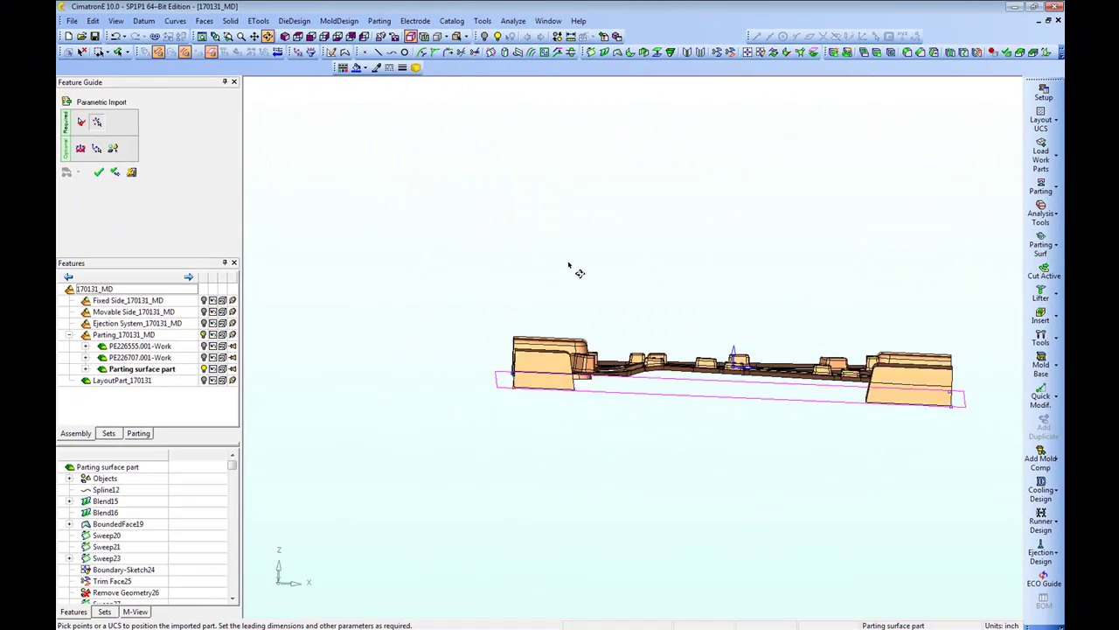
{"action": "left_click_drag", "start_coordinate": [569, 264], "coordinate": [573, 331], "text": "ctrl"}
{"action": "middle_click_drag", "start_coordinate": [573, 331], "coordinate": [556, 311], "text": "ctrl"}
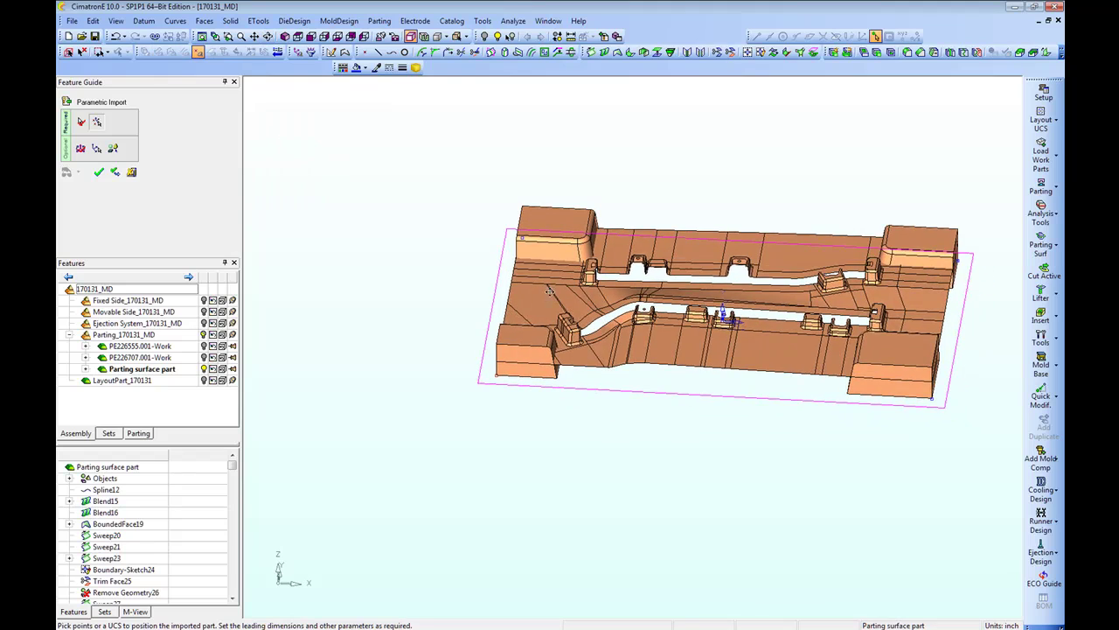
{"action": "right_click", "coordinate": [385, 227]}
{"action": "left_click", "coordinate": [385, 226]}
Cut the four corner lock blocks with the parting surface, keeping the cutting object.
{"action": "left_click_drag", "start_coordinate": [437, 341], "coordinate": [403, 337], "text": "ctrl"}
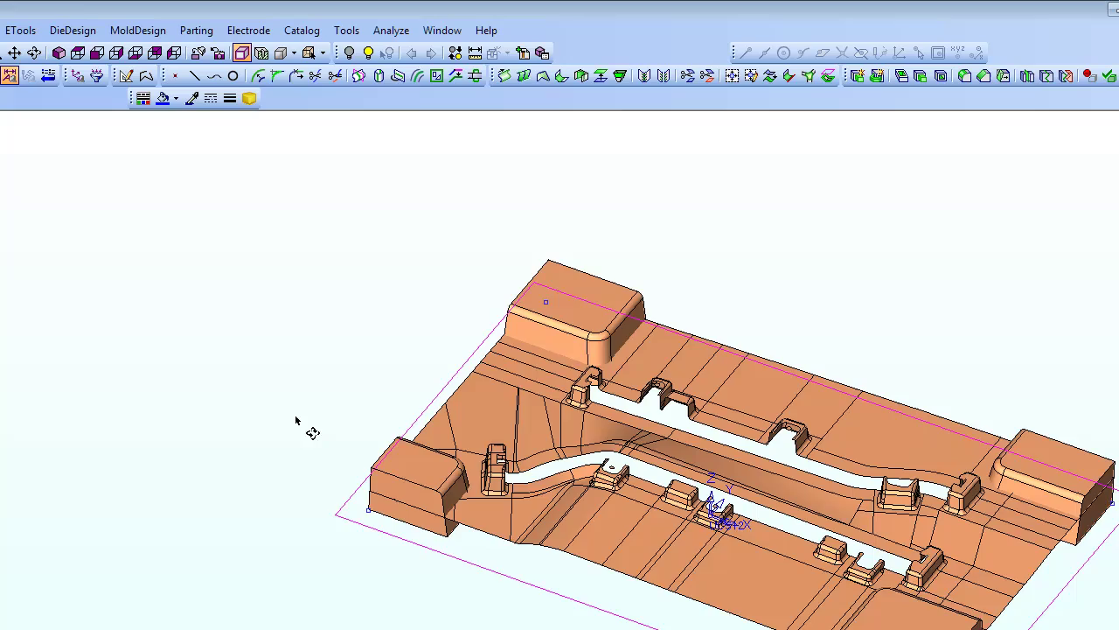
{"action": "middle_click_drag", "start_coordinate": [296, 421], "coordinate": [175, 394]}
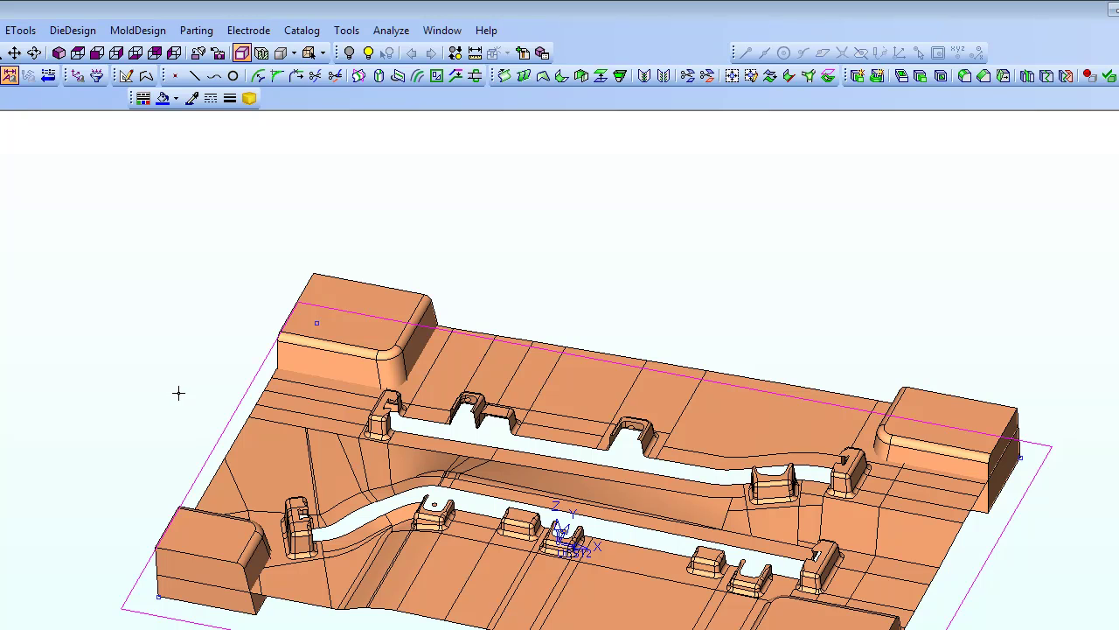
{"action": "middle_click", "coordinate": [180, 393]}
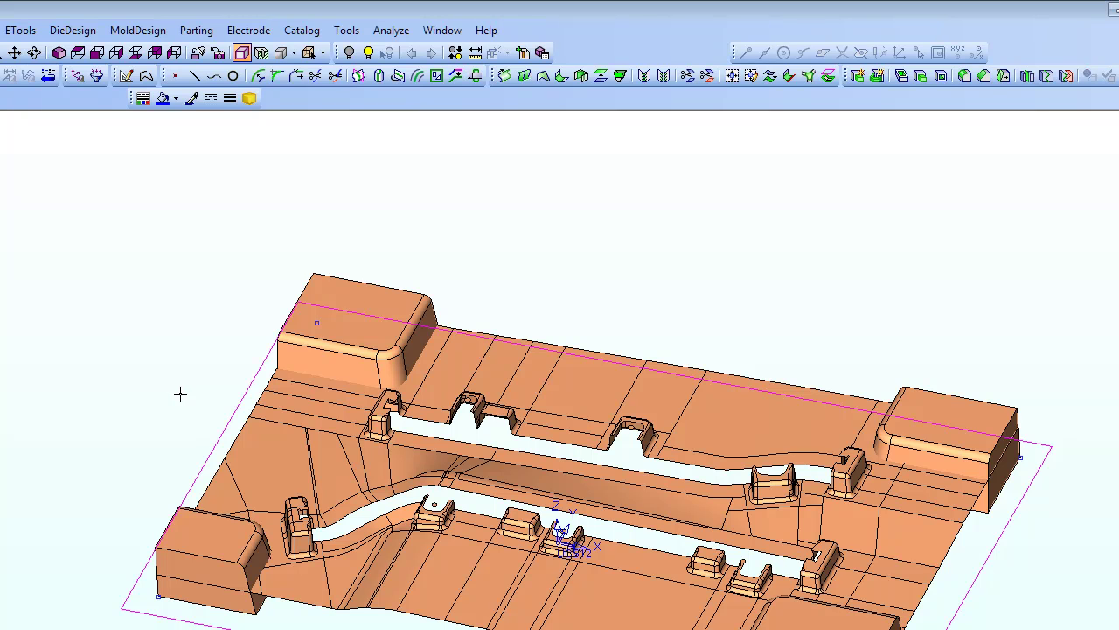
{"action": "left_click", "coordinate": [344, 333]}
{"action": "middle_click", "coordinate": [215, 249]}
{"action": "left_click", "coordinate": [548, 382]}
{"action": "left_click", "coordinate": [552, 382]}
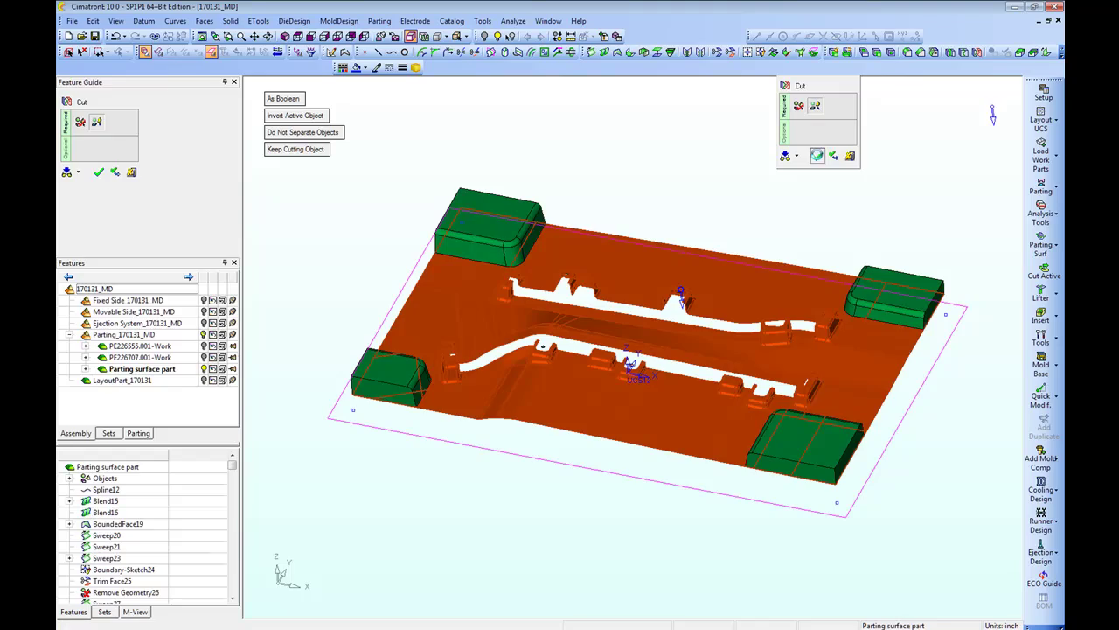
{"action": "left_click", "coordinate": [817, 154]}
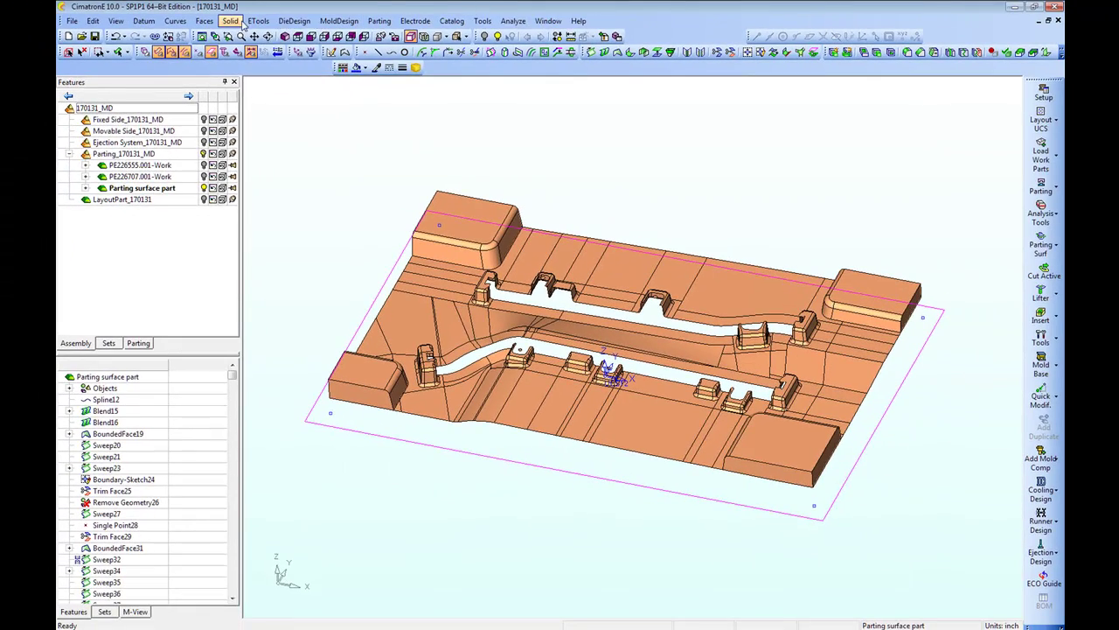
Merge the four lock blocks with the parting surface into one object.
{"action": "left_click", "coordinate": [232, 21]}
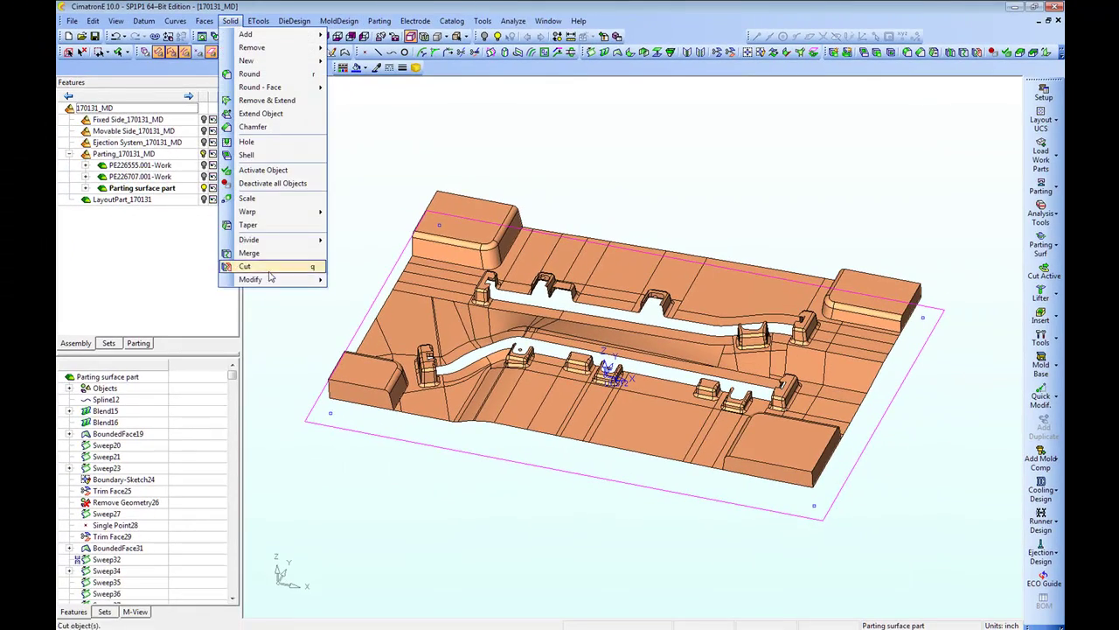
{"action": "left_click", "coordinate": [249, 252]}
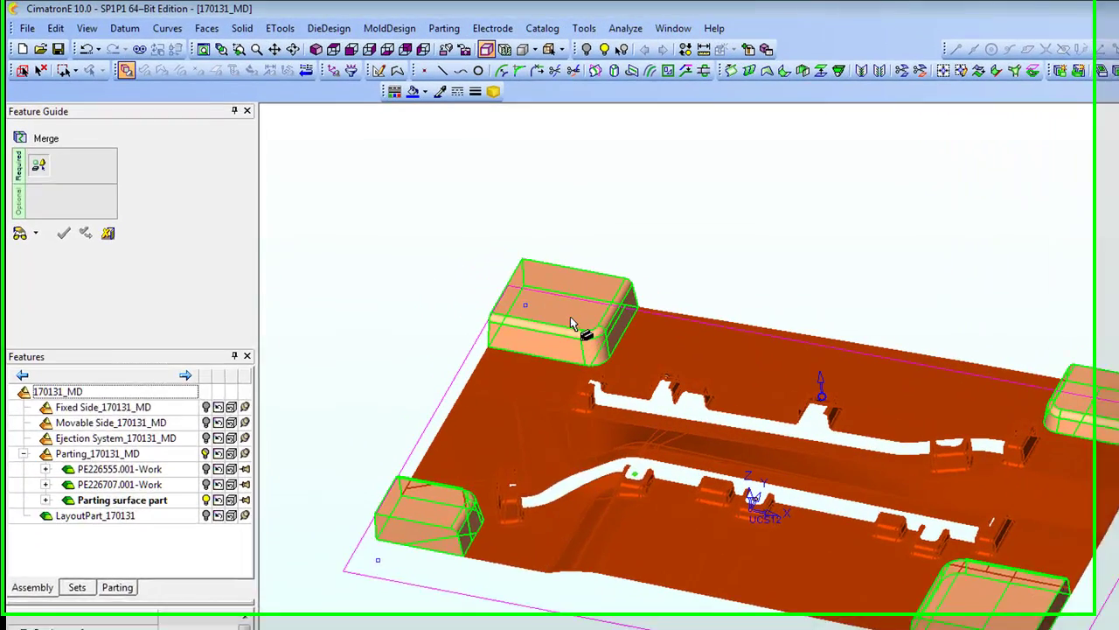
{"action": "left_click", "coordinate": [492, 251]}
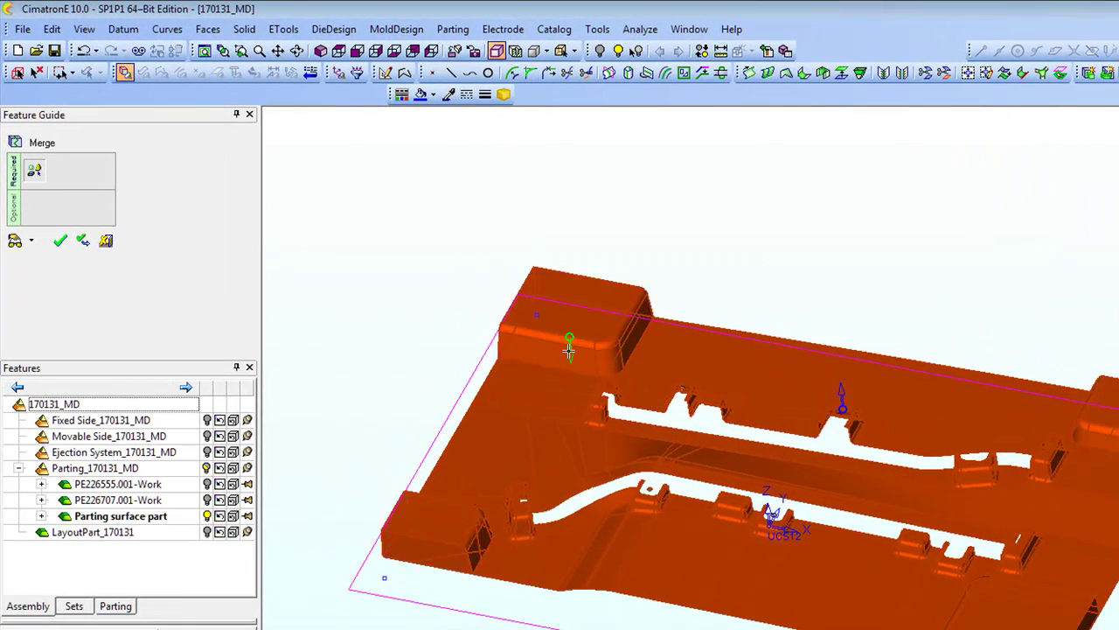
{"action": "middle_click_drag", "start_coordinate": [588, 341], "coordinate": [952, 235]}
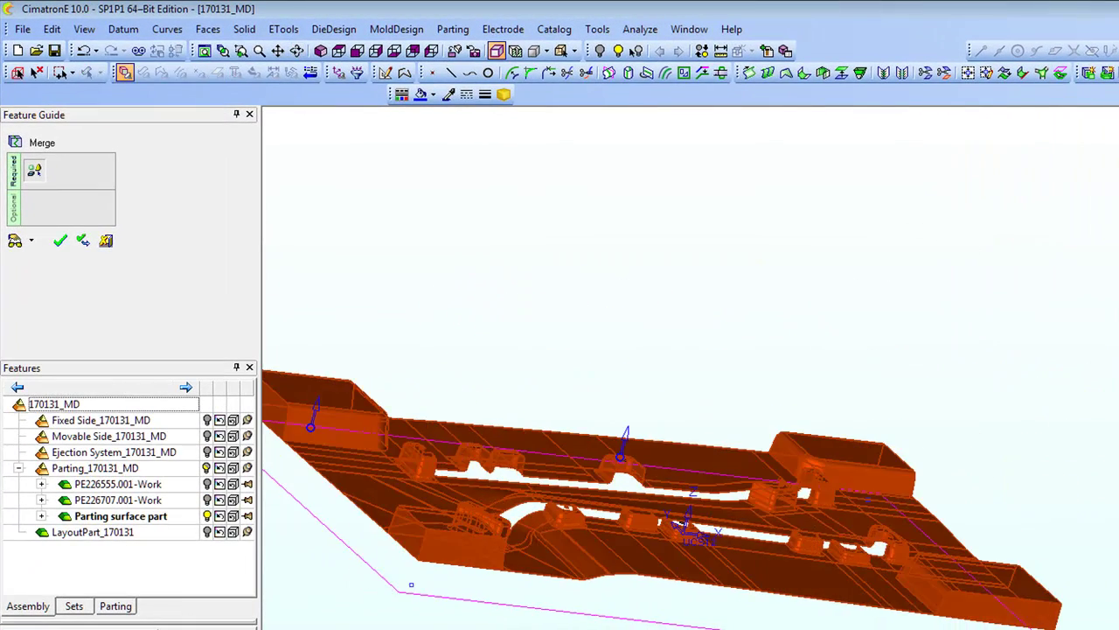
{"action": "scroll", "coordinate": [952, 235], "scroll_direction": "down", "scroll_amount": 2}
{"action": "scroll", "coordinate": [749, 166], "scroll_direction": "up", "scroll_amount": 4}
{"action": "left_click", "coordinate": [634, 266]}
{"action": "middle_click_drag", "start_coordinate": [807, 223], "coordinate": [782, 434]}
{"action": "scroll", "coordinate": [884, 207], "scroll_direction": "down", "scroll_amount": 2}
{"action": "middle_click", "coordinate": [719, 221]}
{"action": "left_click", "coordinate": [720, 221]}
Round the base edges of the back-left corner lock where it meets the parting surface with a 0.375 inch constant radius.
{"action": "middle_click_drag", "start_coordinate": [649, 390], "coordinate": [751, 219]}
{"action": "left_click", "coordinate": [244, 28]}
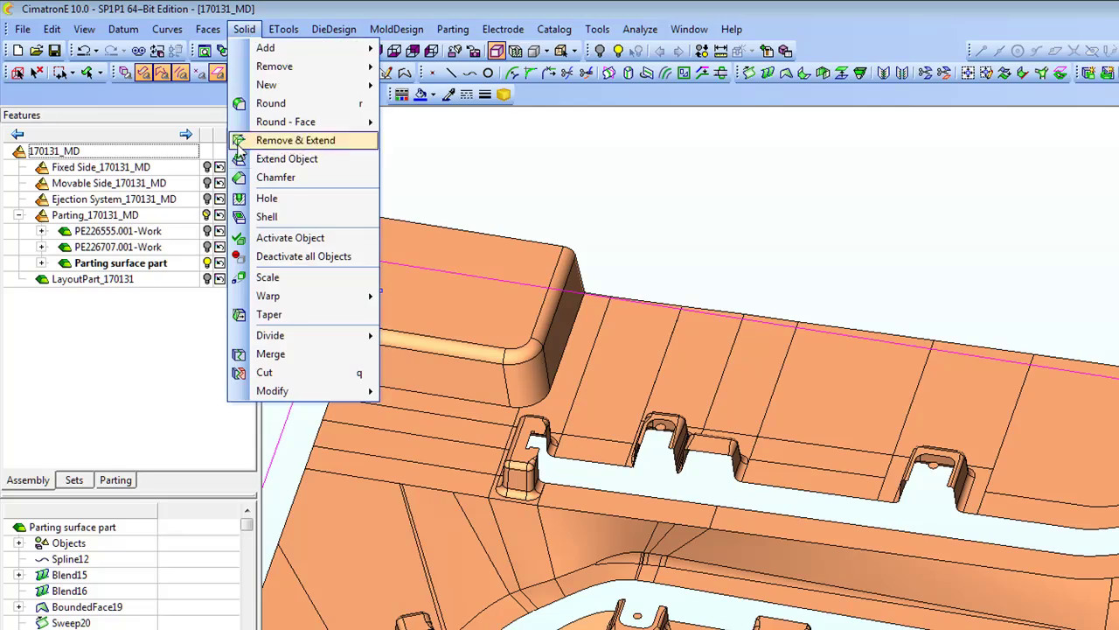
{"action": "left_click", "coordinate": [272, 100]}
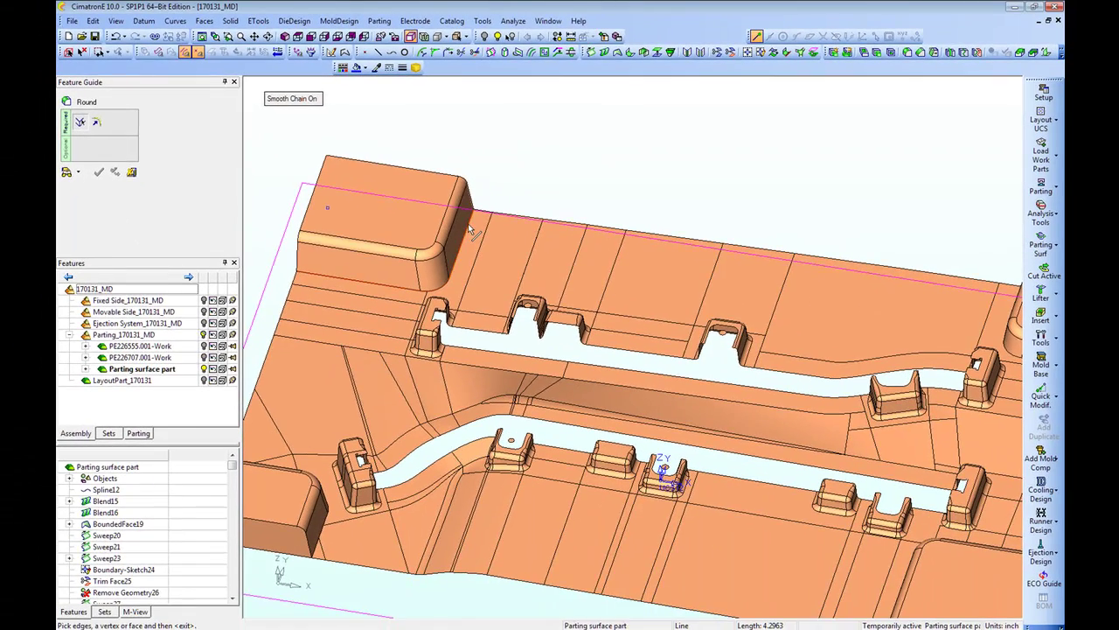
{"action": "middle_click_drag", "start_coordinate": [572, 155], "coordinate": [604, 170]}
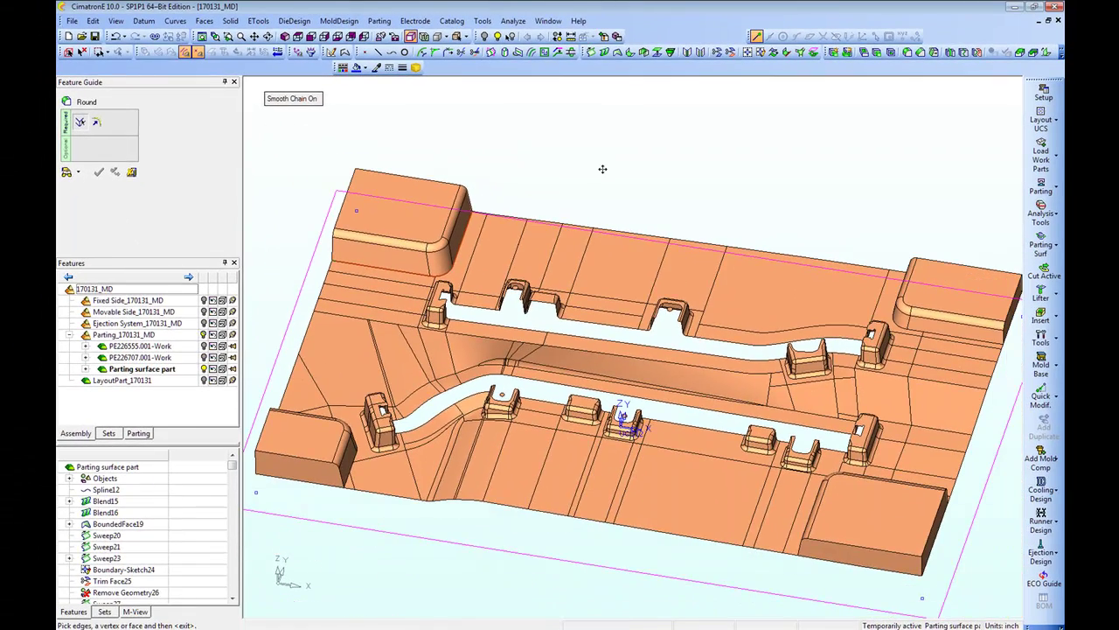
{"action": "middle_click", "coordinate": [605, 170]}
{"action": "left_click", "coordinate": [330, 118]}
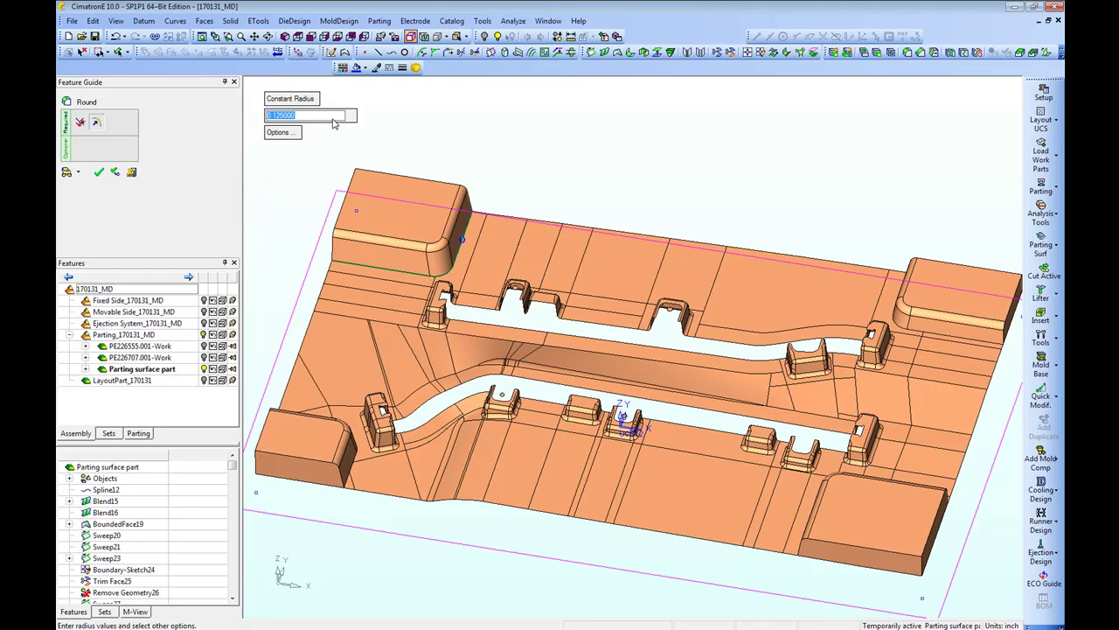
{"action": "key", "text": "Return"}
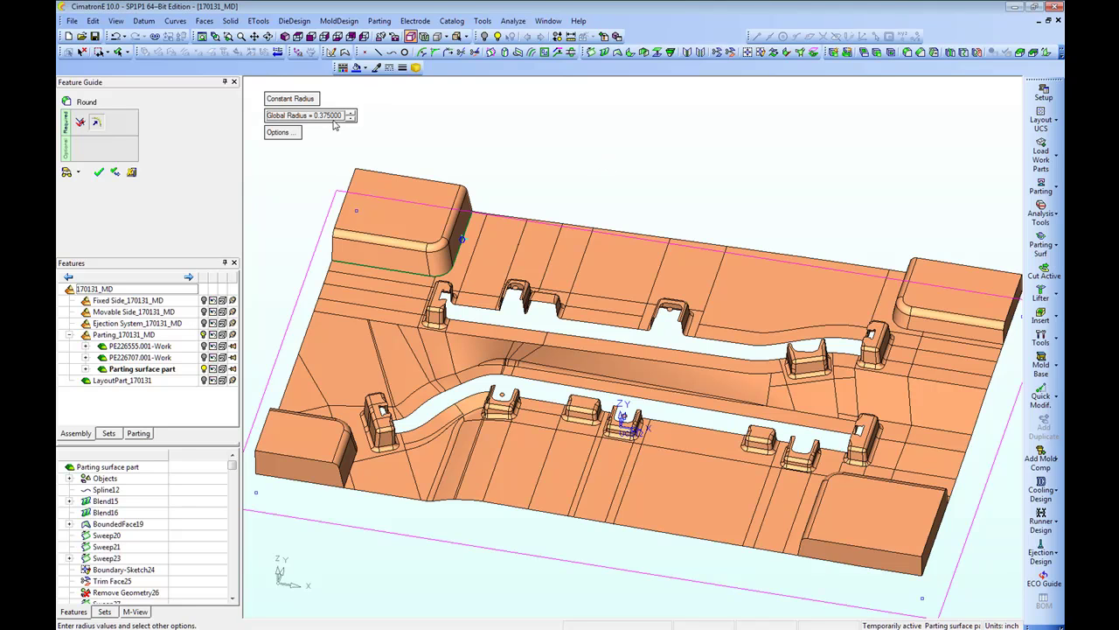
{"action": "middle_click", "coordinate": [443, 145]}
{"action": "left_click", "coordinate": [459, 141]}
Round the base edges of the back-right corner lock with the same 0.375 inch radius.
{"action": "mouse_move", "coordinate": [652, 200]}
{"action": "left_mouse_down", "text": "ctrl"}
{"action": "mouse_move", "coordinate": [620, 205]}
{"action": "mouse_move", "coordinate": [674, 206]}
{"action": "left_mouse_up", "text": "ctrl"}
{"action": "middle_click_drag", "start_coordinate": [673, 206], "coordinate": [808, 171], "text": "ctrl"}
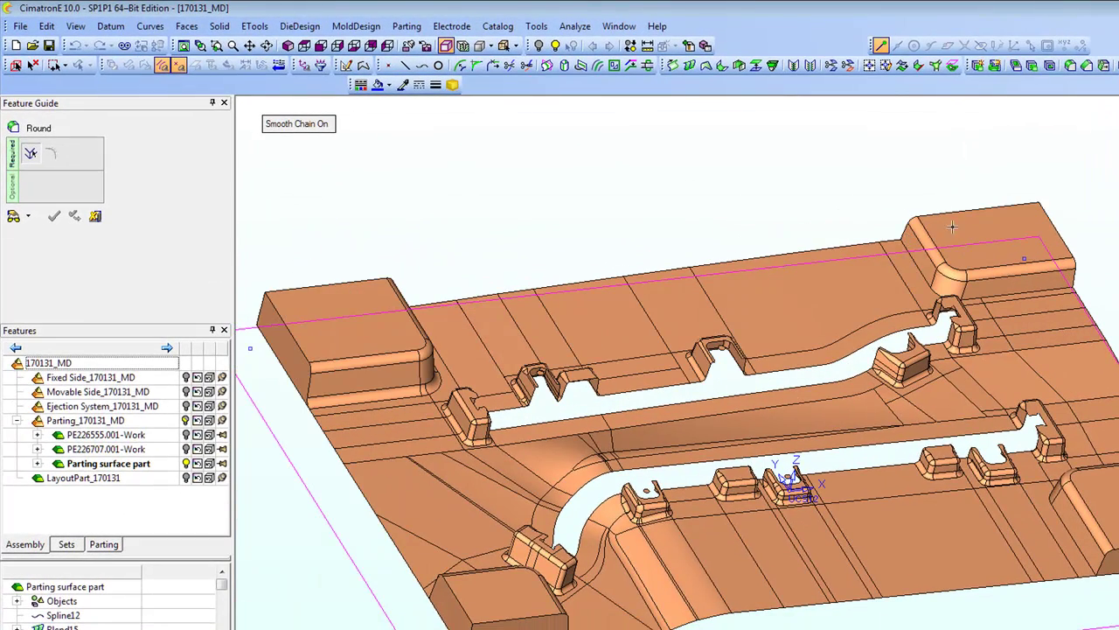
{"action": "left_click", "coordinate": [910, 250]}
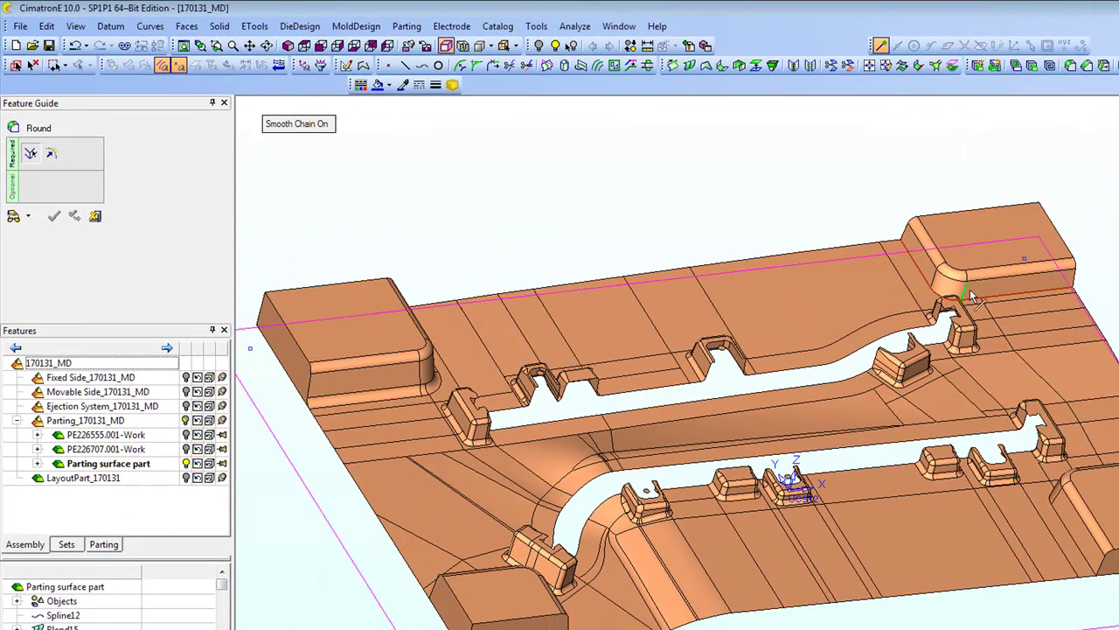
{"action": "middle_click", "coordinate": [783, 169]}
{"action": "left_click", "coordinate": [804, 169]}
Round the base of the front-right corner lock with a 0.375 inch radius, including both straight edges and the curved corner edge.
{"action": "left_click_drag", "start_coordinate": [835, 241], "coordinate": [718, 275], "text": "ctrl"}
{"action": "middle_click_drag", "start_coordinate": [718, 274], "coordinate": [496, 418], "text": "ctrl"}
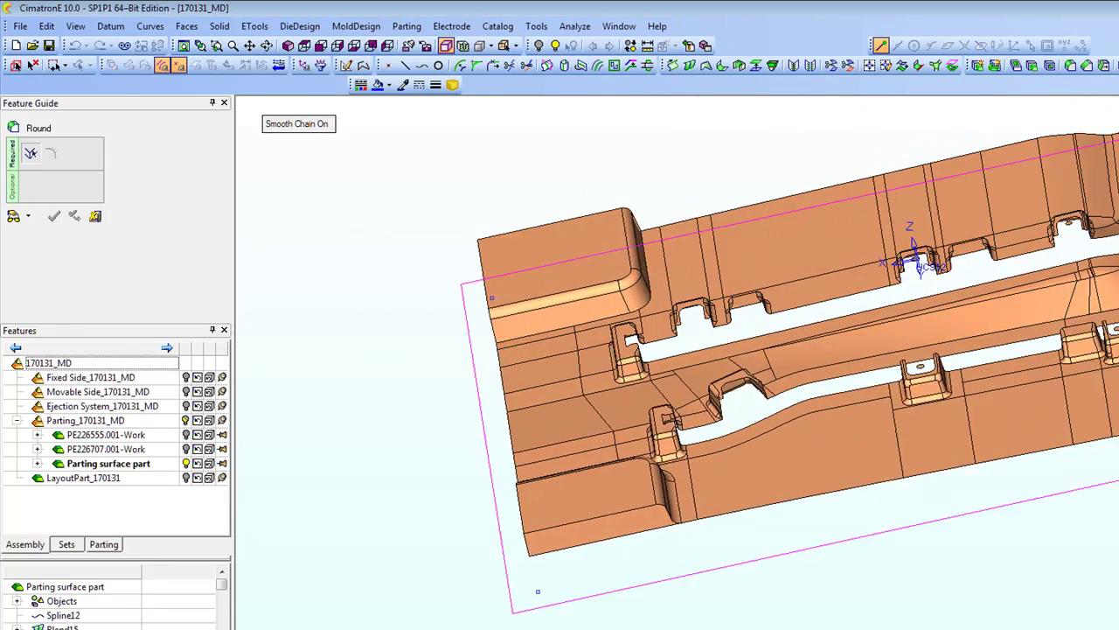
{"action": "left_click_drag", "start_coordinate": [750, 278], "coordinate": [697, 280], "text": "ctrl"}
{"action": "left_click", "coordinate": [698, 233]}
{"action": "middle_click", "coordinate": [710, 153]}
{"action": "left_click_drag", "start_coordinate": [711, 154], "coordinate": [700, 263], "text": "ctrl"}
{"action": "right_click_drag", "start_coordinate": [699, 263], "coordinate": [763, 288], "text": "ctrl"}
{"action": "middle_click_drag", "start_coordinate": [764, 289], "coordinate": [767, 344], "text": "ctrl"}
{"action": "left_click", "coordinate": [32, 156]}
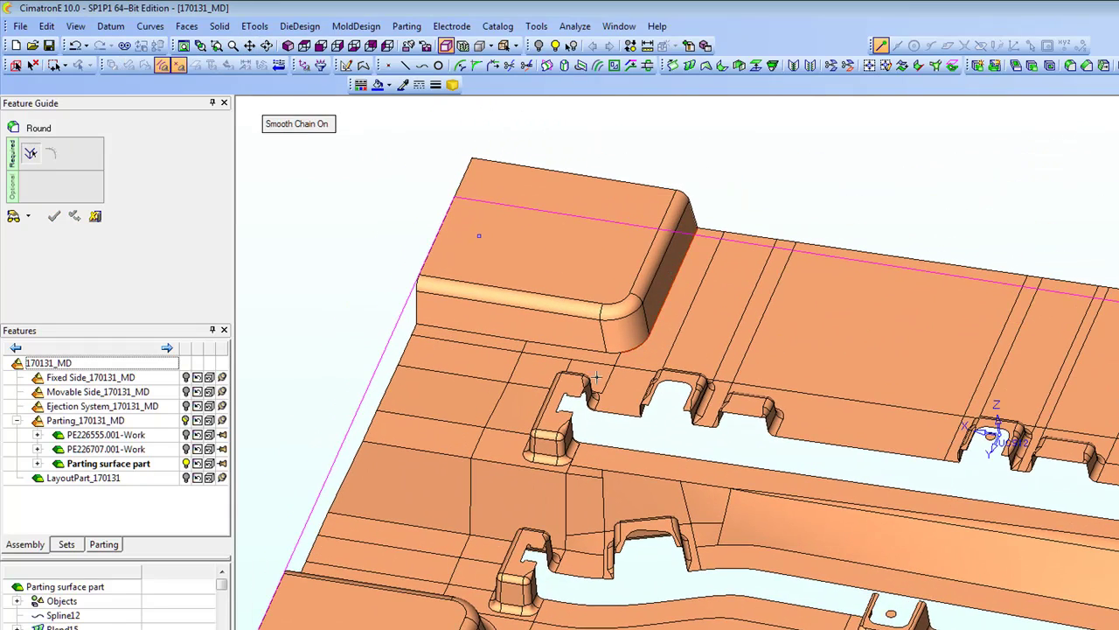
{"action": "left_click", "coordinate": [616, 352]}
{"action": "middle_click", "coordinate": [516, 312]}
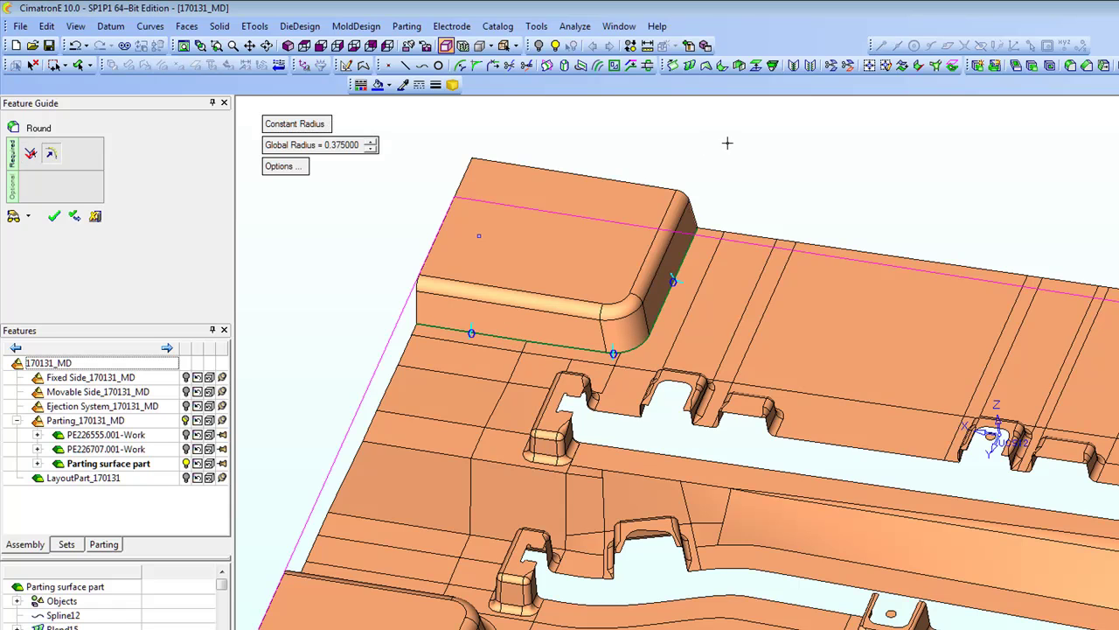
{"action": "middle_click_drag", "start_coordinate": [728, 143], "coordinate": [774, 162]}
{"action": "middle_click", "coordinate": [777, 163]}
{"action": "left_click", "coordinate": [801, 162]}
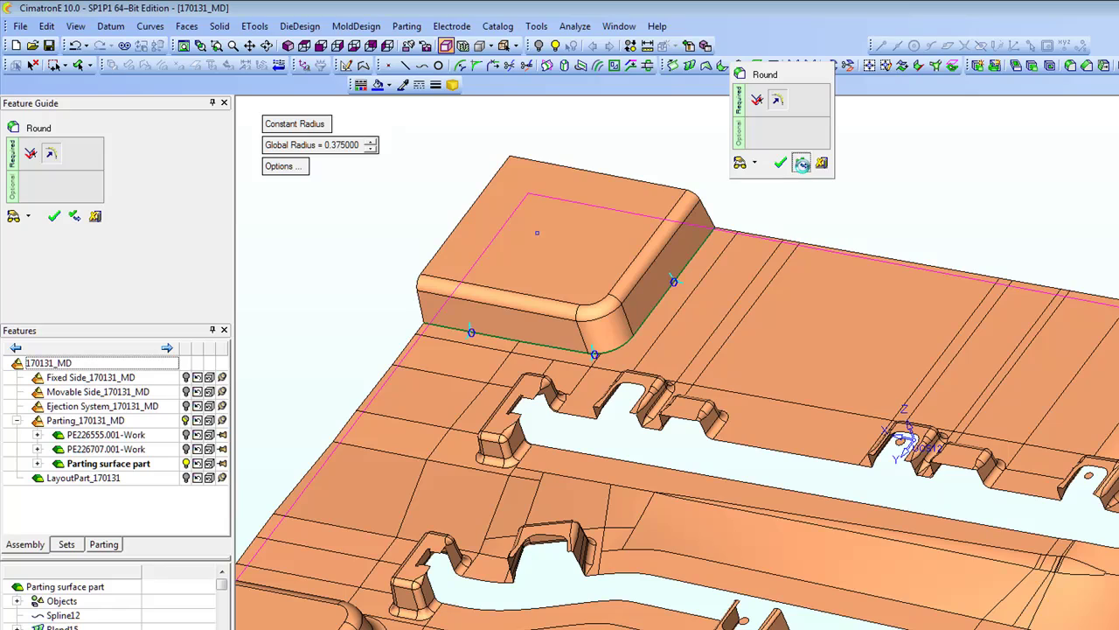
{"action": "left_click", "coordinate": [802, 164]}
Round the base edges of the front-left corner lock with a 0.375 inch radius and finish the Round command.
{"action": "middle_click_drag", "start_coordinate": [806, 169], "coordinate": [565, 408]}
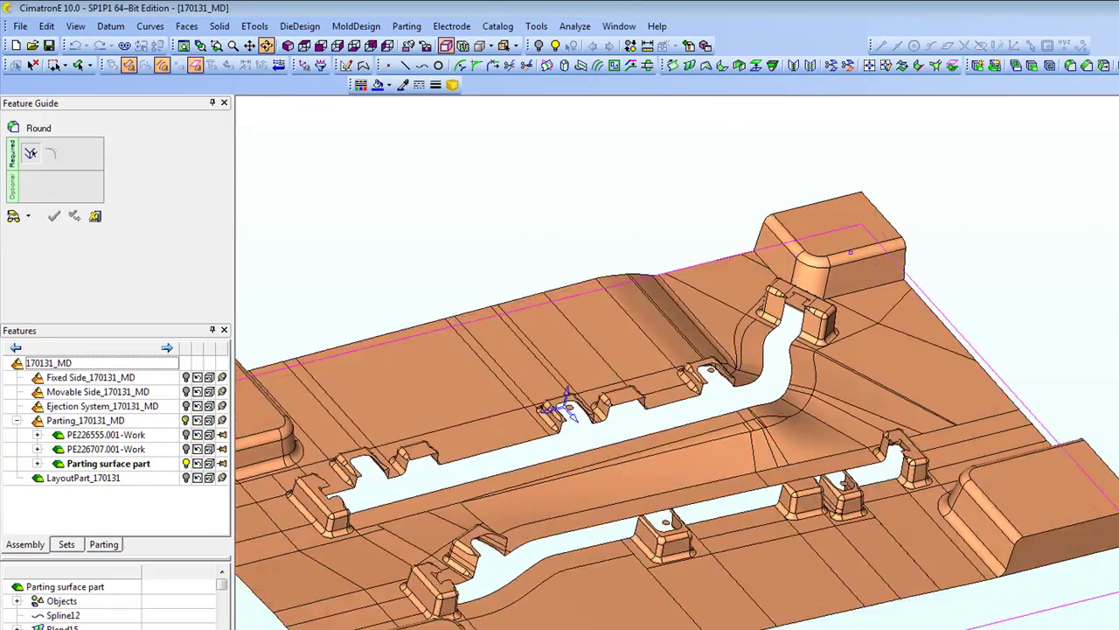
{"action": "middle_click_drag", "start_coordinate": [830, 289], "coordinate": [818, 319]}
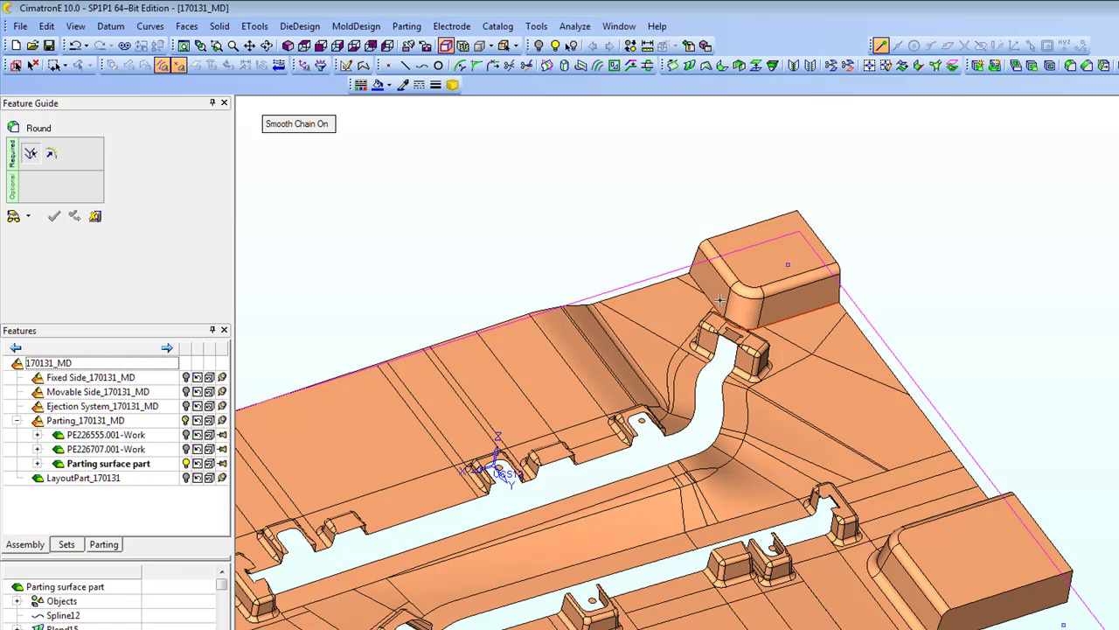
{"action": "middle_click", "coordinate": [579, 213]}
{"action": "middle_click", "coordinate": [581, 213]}
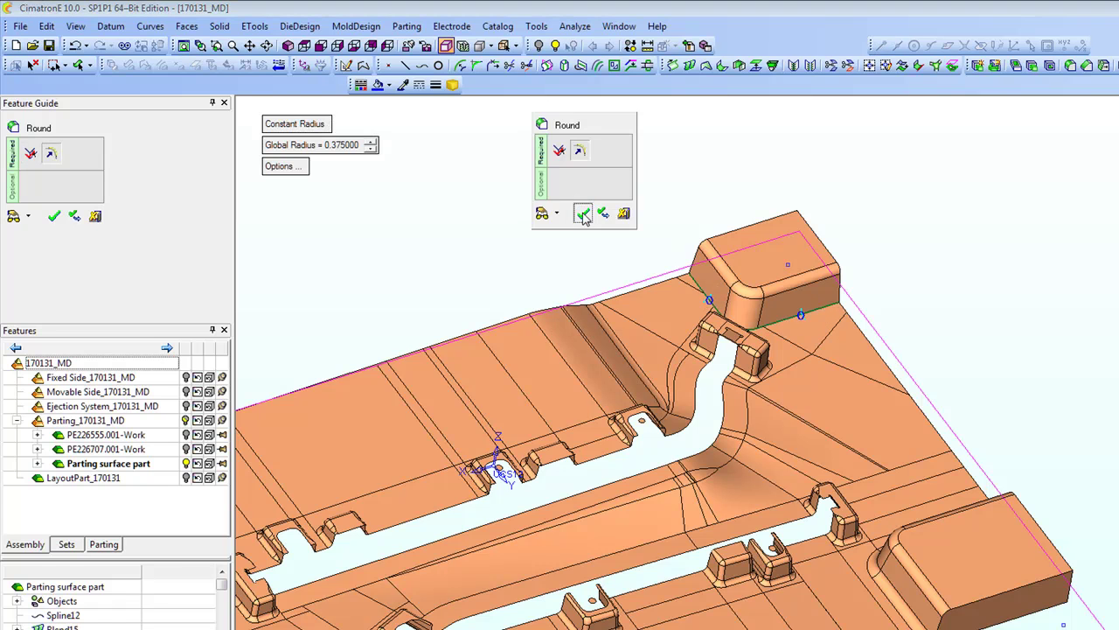
{"action": "left_click", "coordinate": [584, 217]}
Remove the outward-facing vertical side faces of all four corner locks with Remove Geometry.
{"action": "right_click_drag", "start_coordinate": [585, 213], "coordinate": [634, 308], "text": "ctrl"}
{"action": "middle_click_drag", "start_coordinate": [634, 308], "coordinate": [774, 217]}
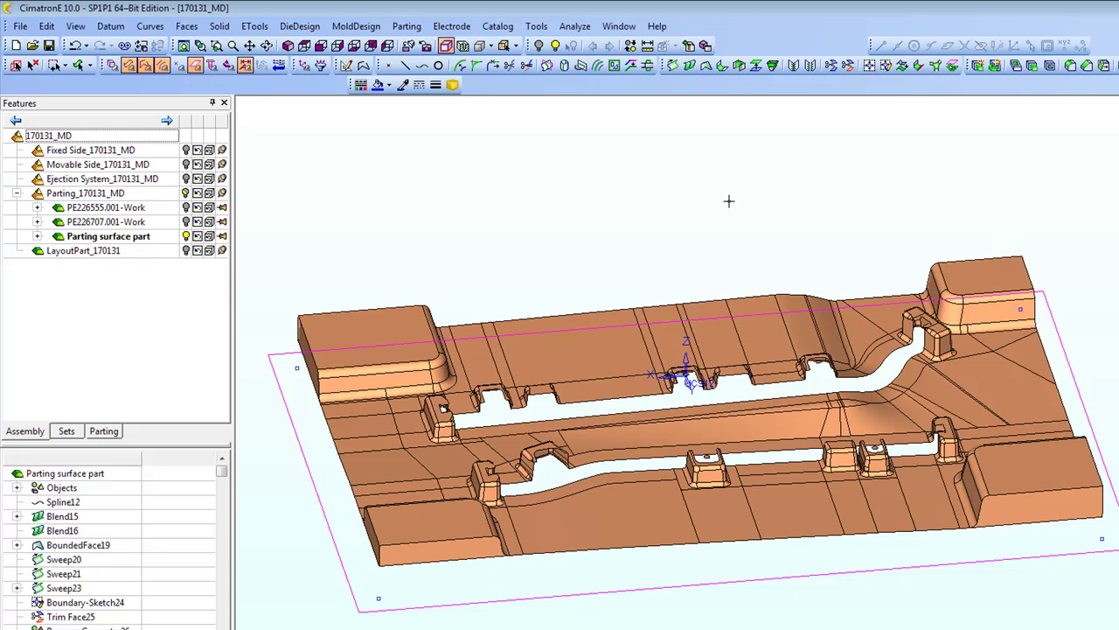
{"action": "key", "text": "Delete"}
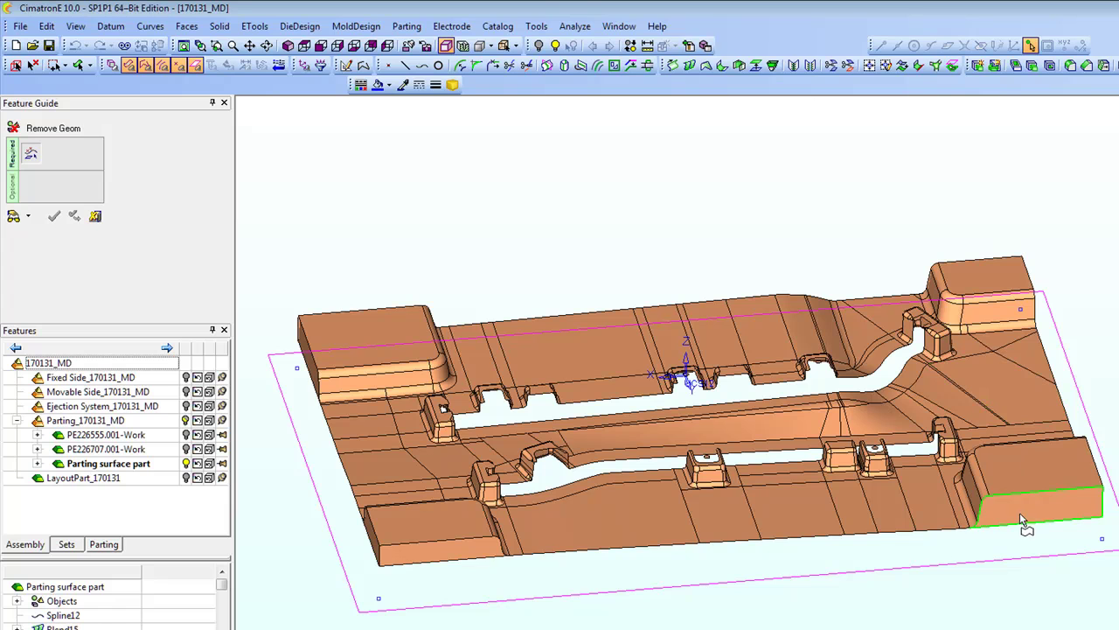
{"action": "left_click", "coordinate": [1021, 516]}
{"action": "left_click", "coordinate": [475, 555]}
{"action": "left_click_drag", "start_coordinate": [475, 555], "coordinate": [566, 484], "text": "ctrl"}
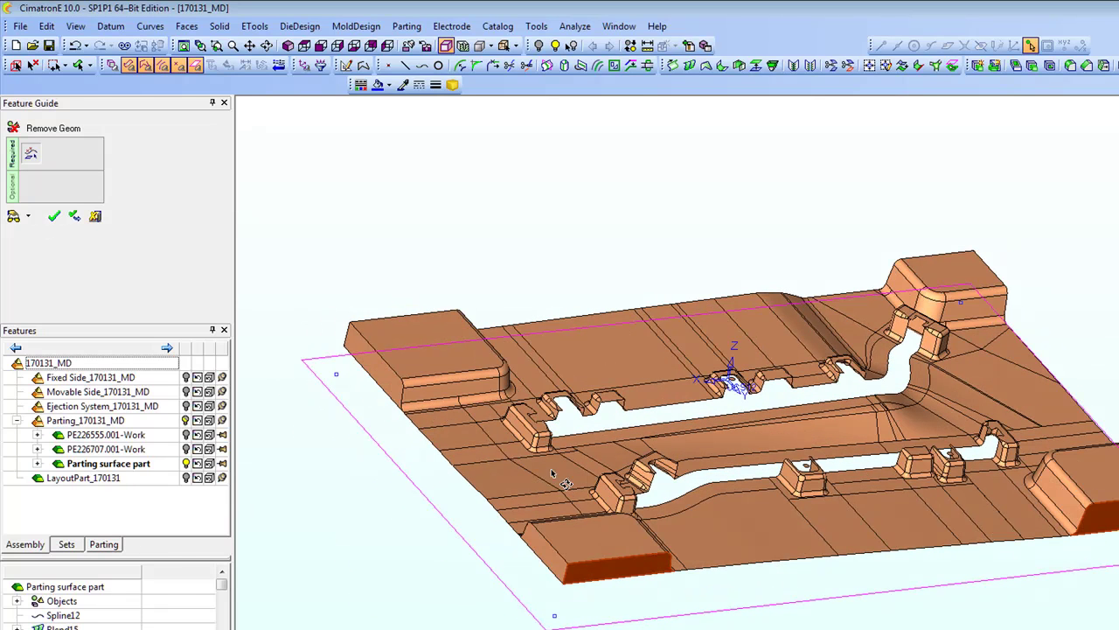
{"action": "left_click", "coordinate": [548, 566]}
{"action": "left_click_drag", "start_coordinate": [378, 408], "coordinate": [722, 404], "text": "ctrl"}
{"action": "left_click", "coordinate": [722, 404]}
{"action": "left_click_drag", "start_coordinate": [615, 412], "coordinate": [533, 367], "text": "ctrl"}
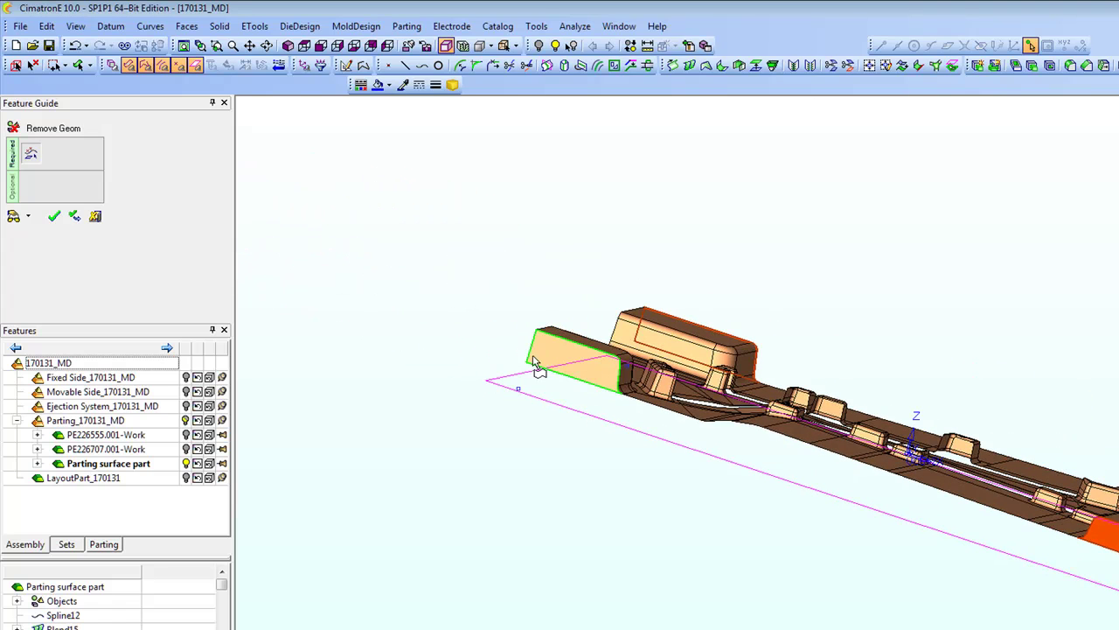
{"action": "left_click", "coordinate": [547, 354]}
{"action": "left_click_drag", "start_coordinate": [444, 358], "coordinate": [565, 461], "text": "ctrl"}
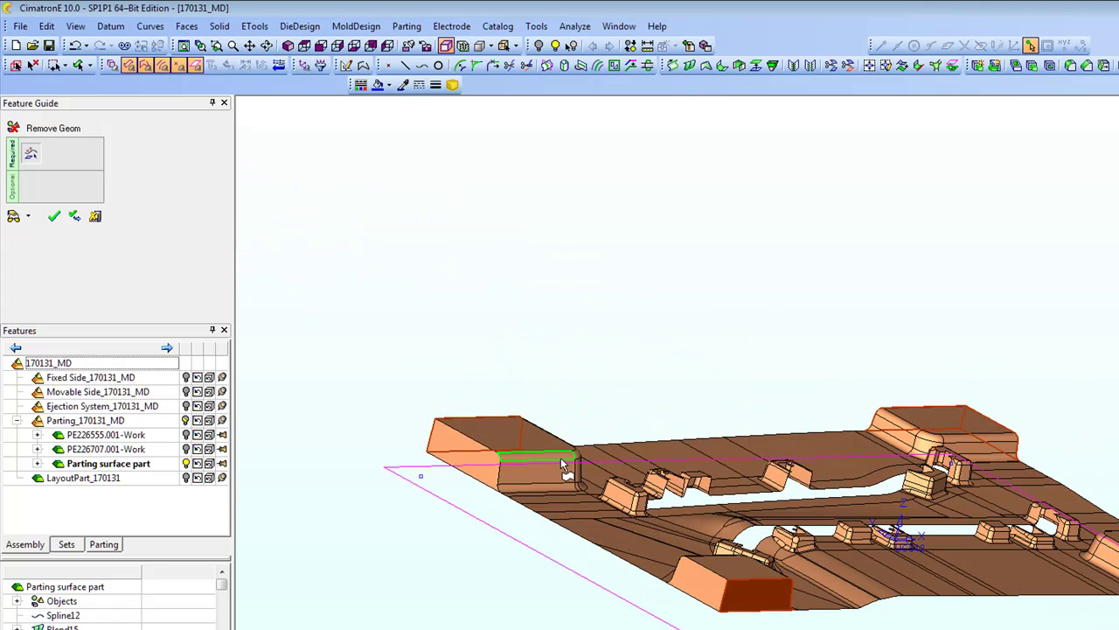
{"action": "left_click", "coordinate": [458, 458]}
{"action": "left_click", "coordinate": [681, 588]}
{"action": "left_click", "coordinate": [668, 320]}
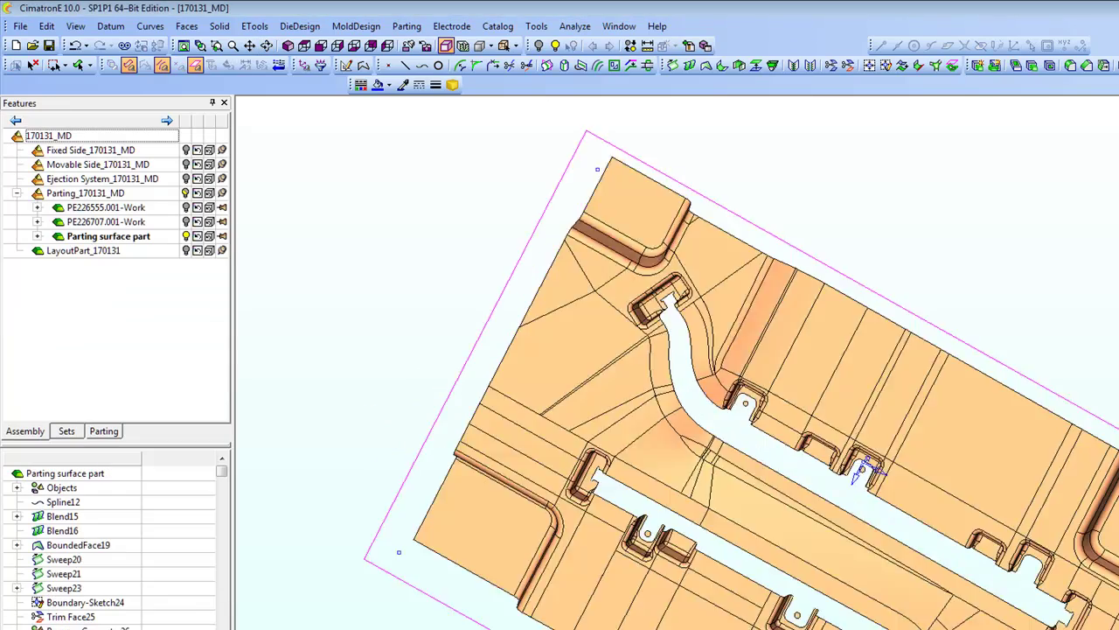
{"action": "middle_click_drag", "start_coordinate": [752, 166], "coordinate": [743, 450]}
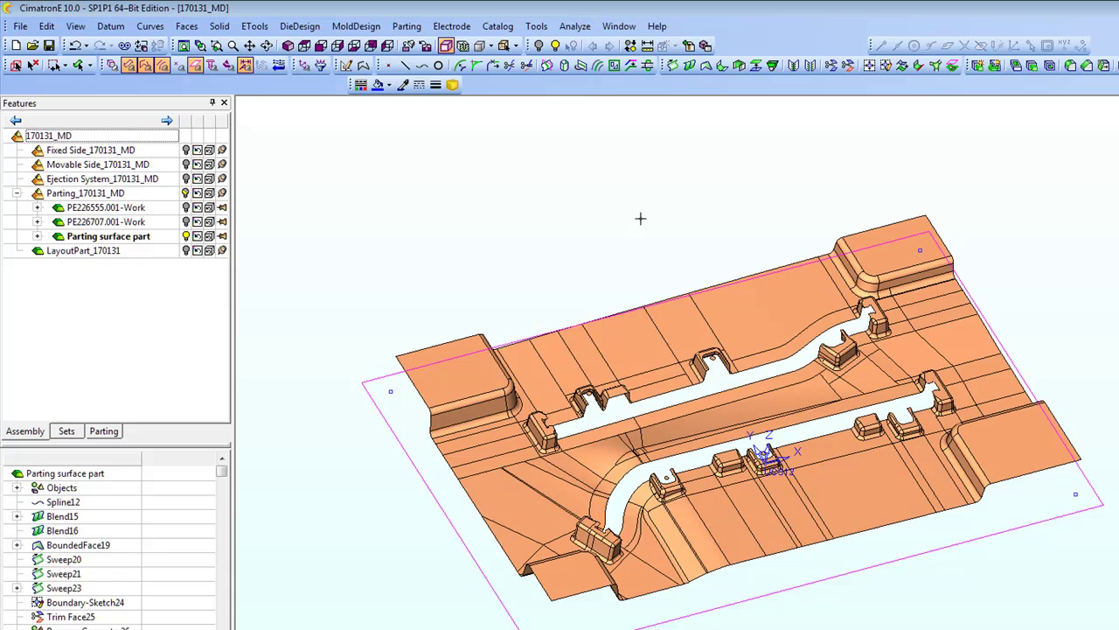